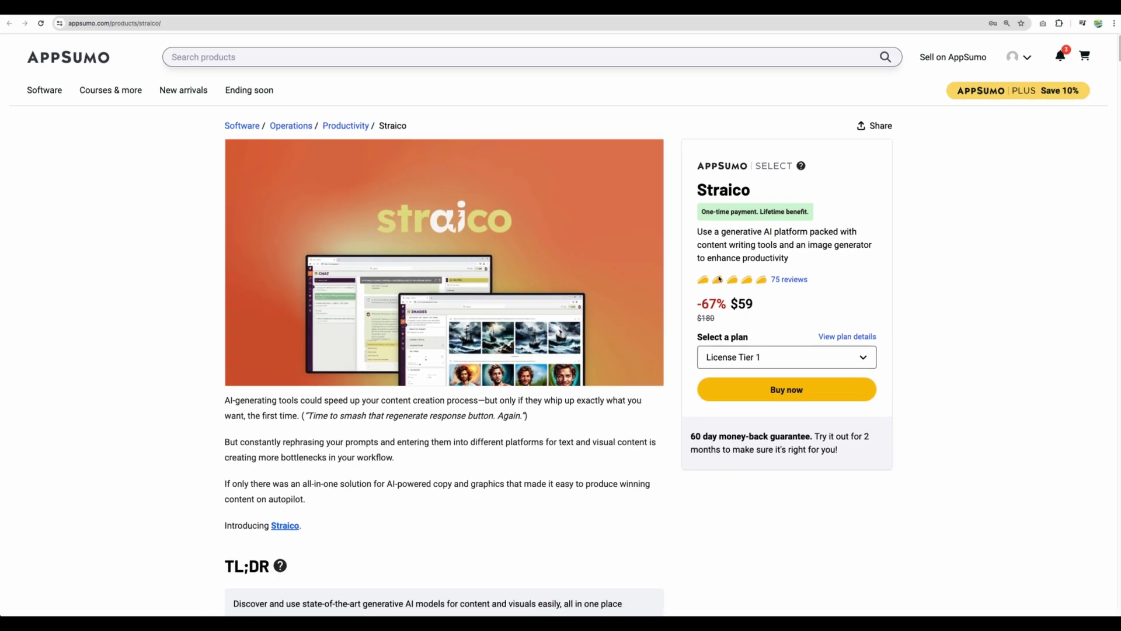
# - Scroll the Straico deal page past Overview and Plans & features to 'Features included in all plans'
pyautogui.scroll(-4, 375, 458)
pyautogui.scroll(-8, 376, 459)
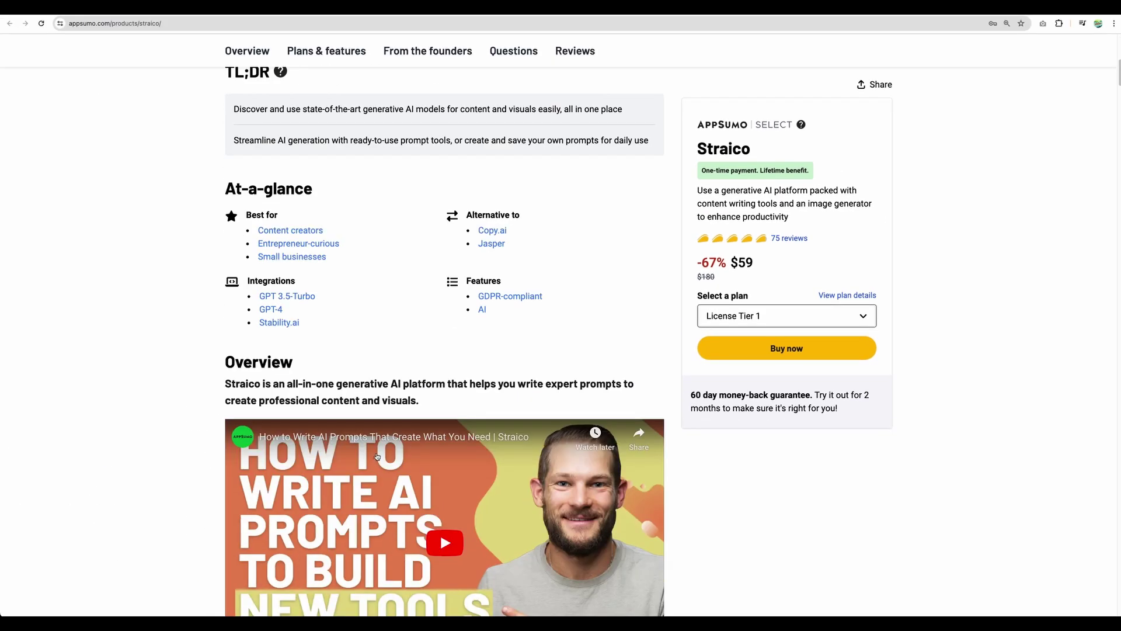
pyautogui.scroll(-3, 378, 447)
pyautogui.scroll(-3, 378, 447)
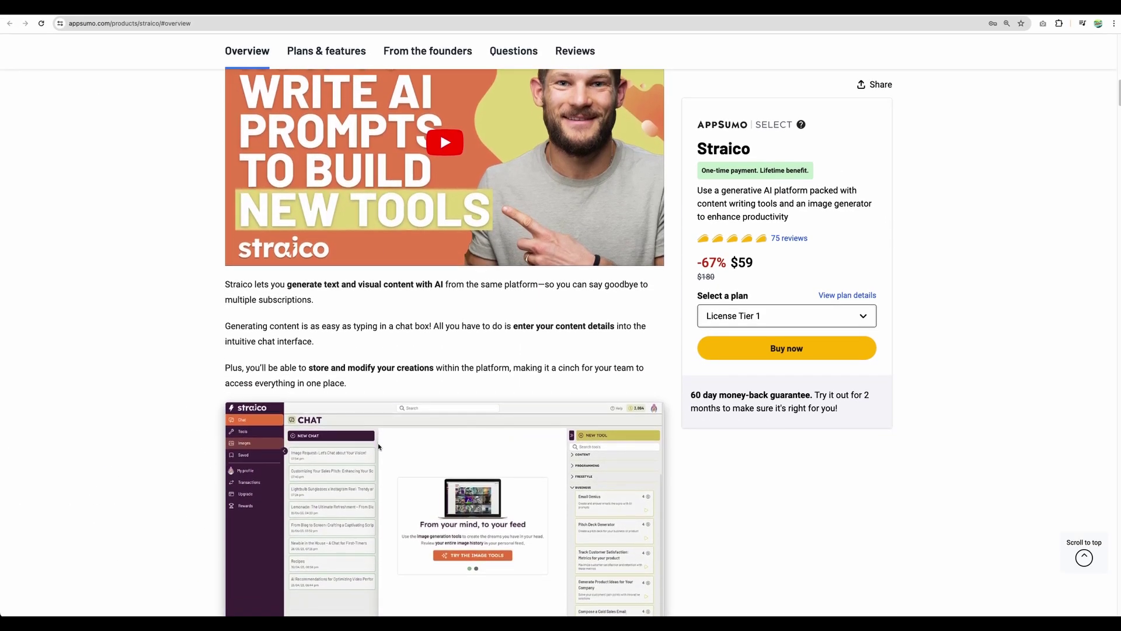
pyautogui.scroll(-3, 143, 313)
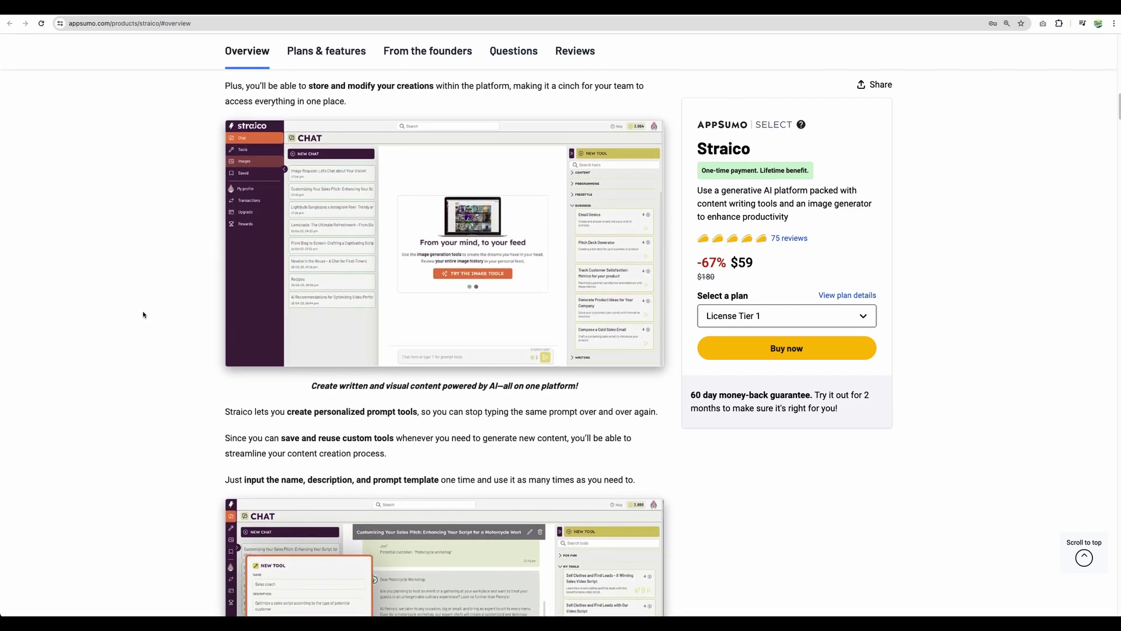
pyautogui.scroll(-6, 143, 314)
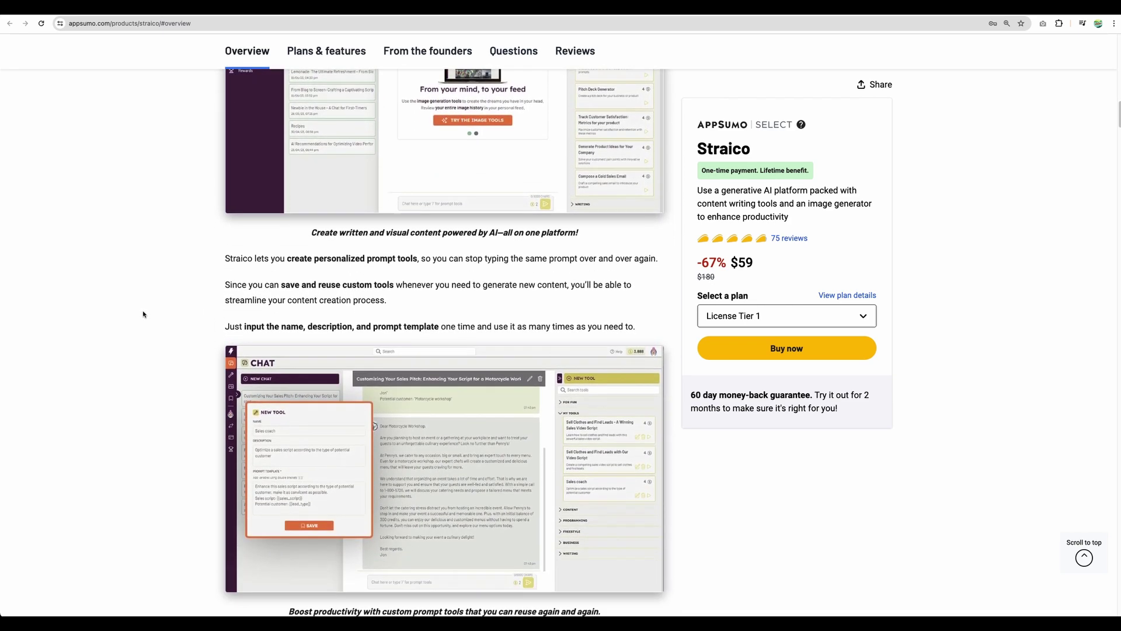
pyautogui.scroll(-3, 142, 310)
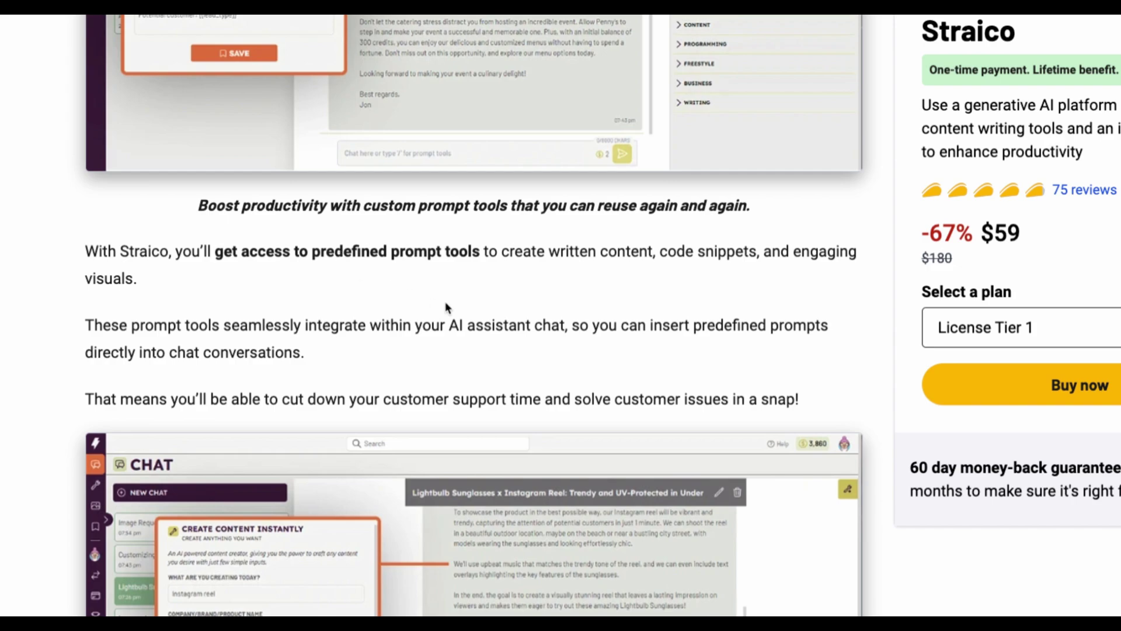
pyautogui.scroll(-5, 455, 304)
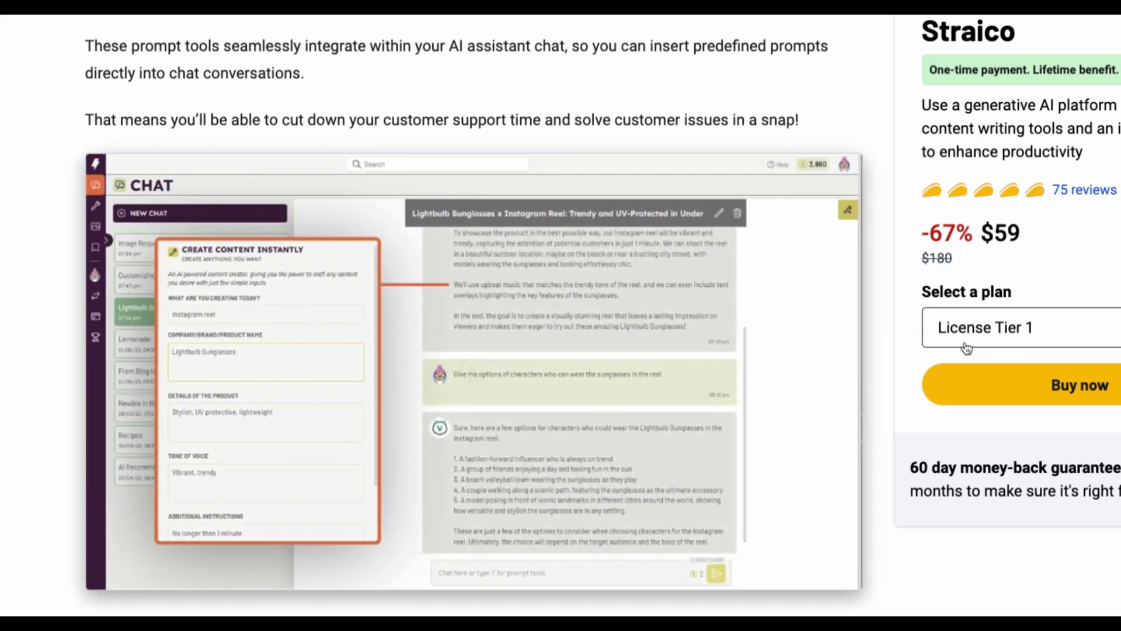
pyautogui.scroll(-4, 961, 342)
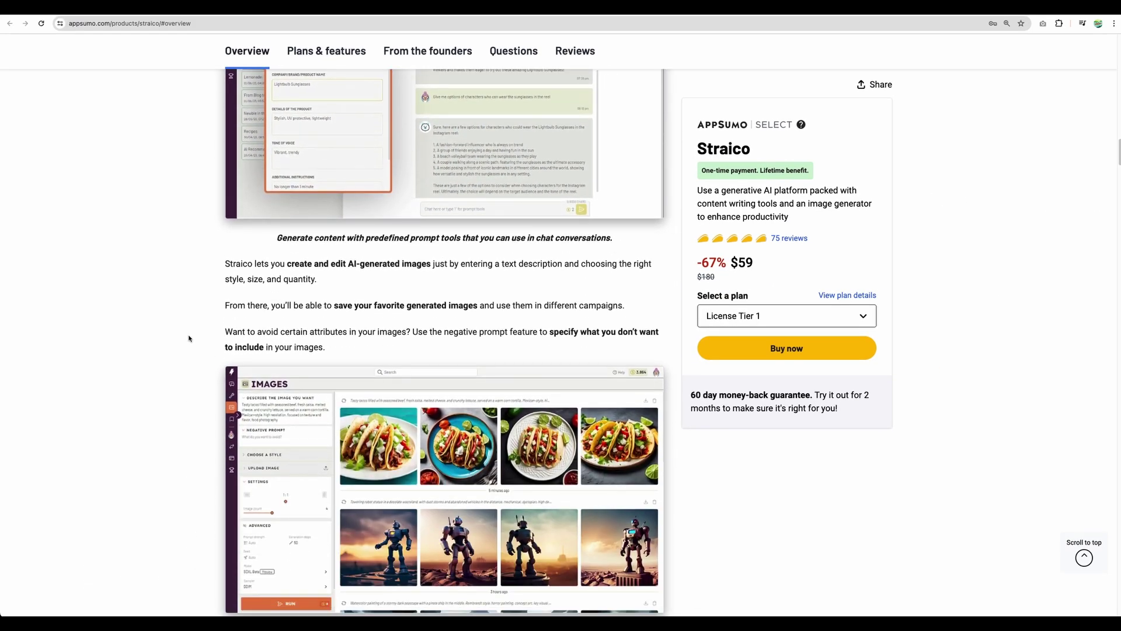
pyautogui.scroll(-3, 189, 339)
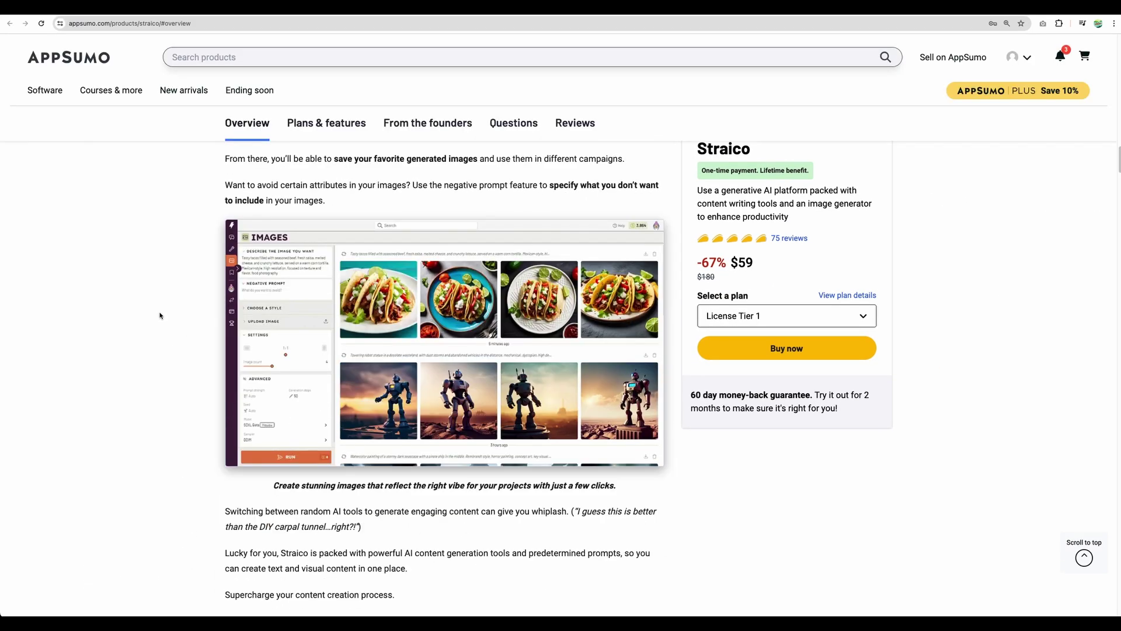
pyautogui.scroll(-4, 159, 315)
pyautogui.scroll(-1, 161, 317)
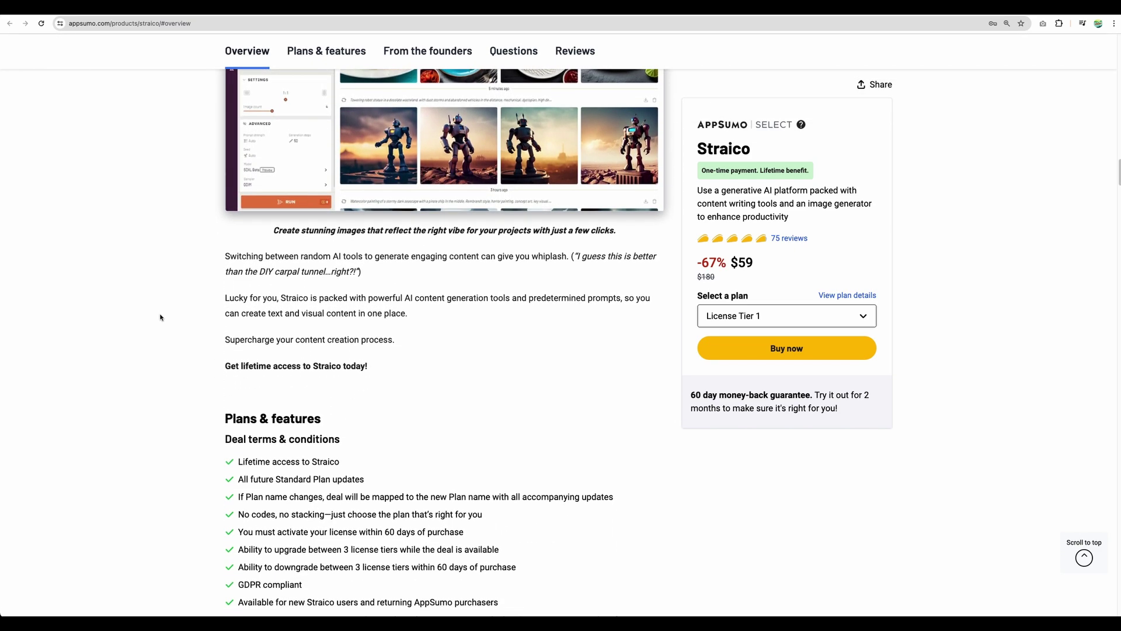
pyautogui.scroll(-8, 161, 317)
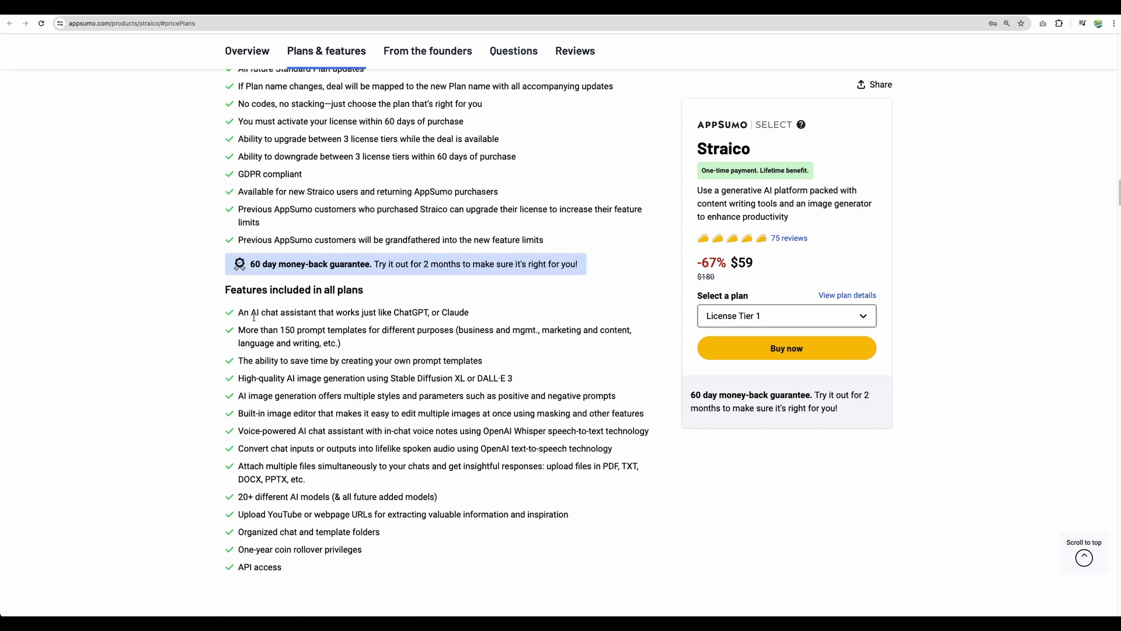
# - Highlight the Stable Diffusion XL/DALL·E 3 image models and the PDF, TXT, DOCX, PPTX file types
pyautogui.moveTo(250, 318); pyautogui.dragTo(283, 418)
pyautogui.click(440, 304)
pyautogui.scroll(-2, 440, 304)
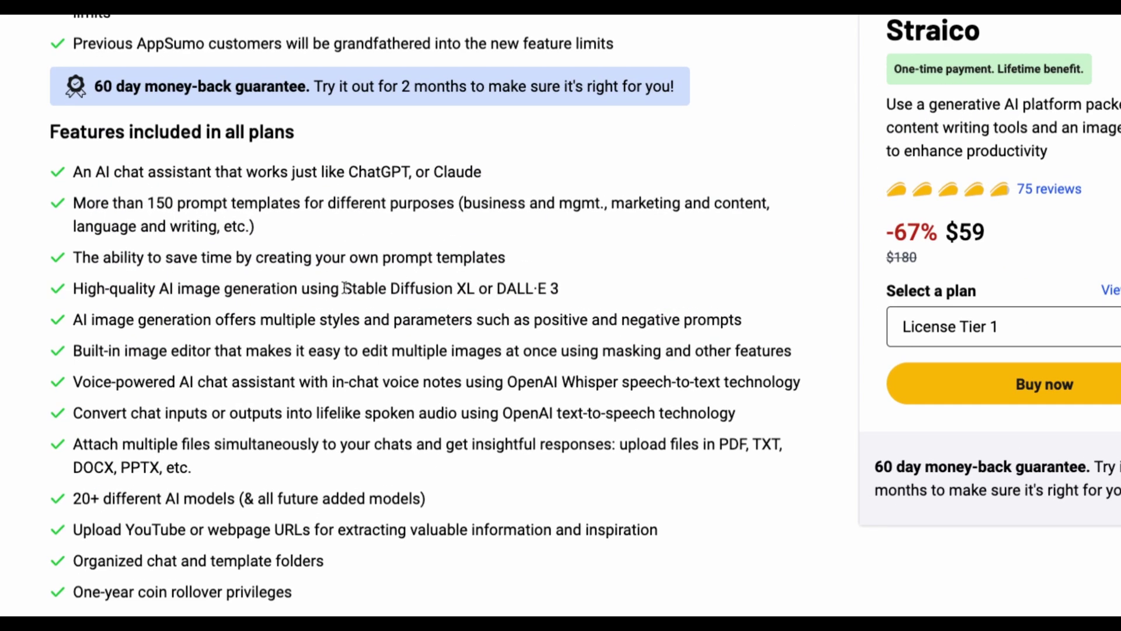
pyautogui.moveTo(391, 295); pyautogui.dragTo(513, 298)
pyautogui.click(424, 297)
pyautogui.moveTo(345, 293); pyautogui.dragTo(476, 291)
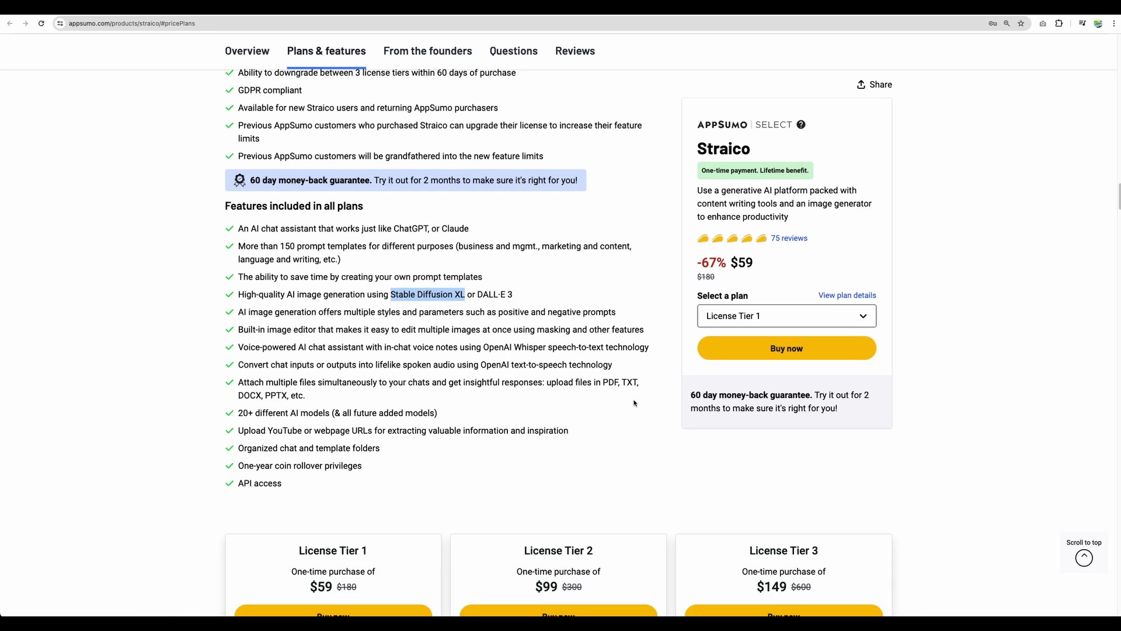
pyautogui.moveTo(718, 445); pyautogui.dragTo(192, 468)
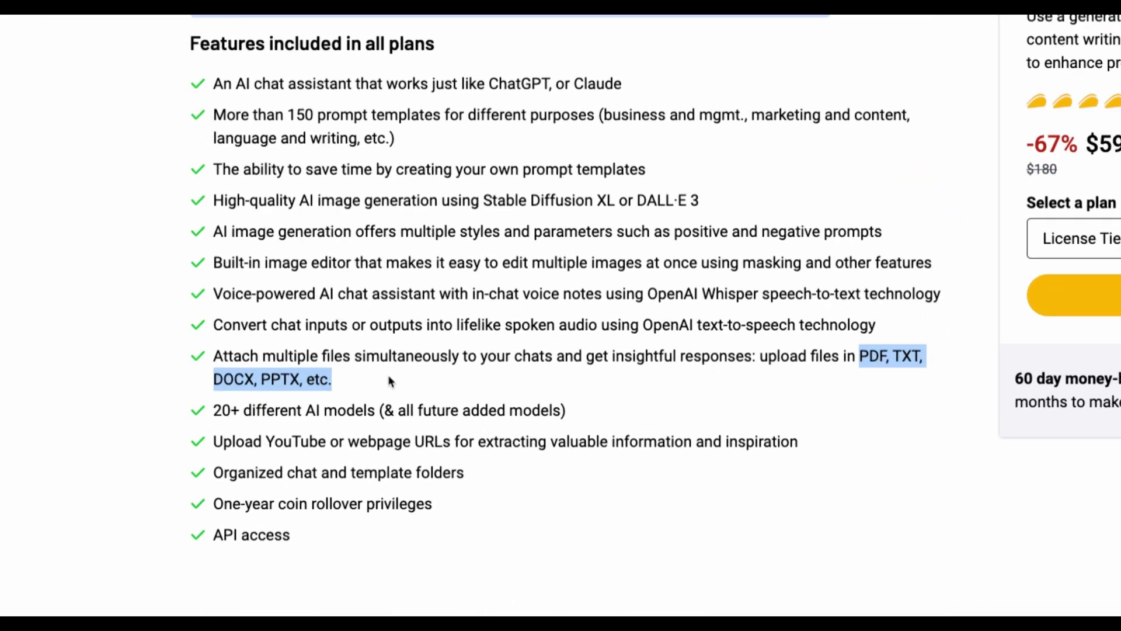
pyautogui.moveTo(214, 380); pyautogui.dragTo(301, 380)
# - Scroll to the pricing tiers and highlight the $59 plan's Claude 3 Opus and Sonnet allowances
pyautogui.scroll(-2, 302, 379)
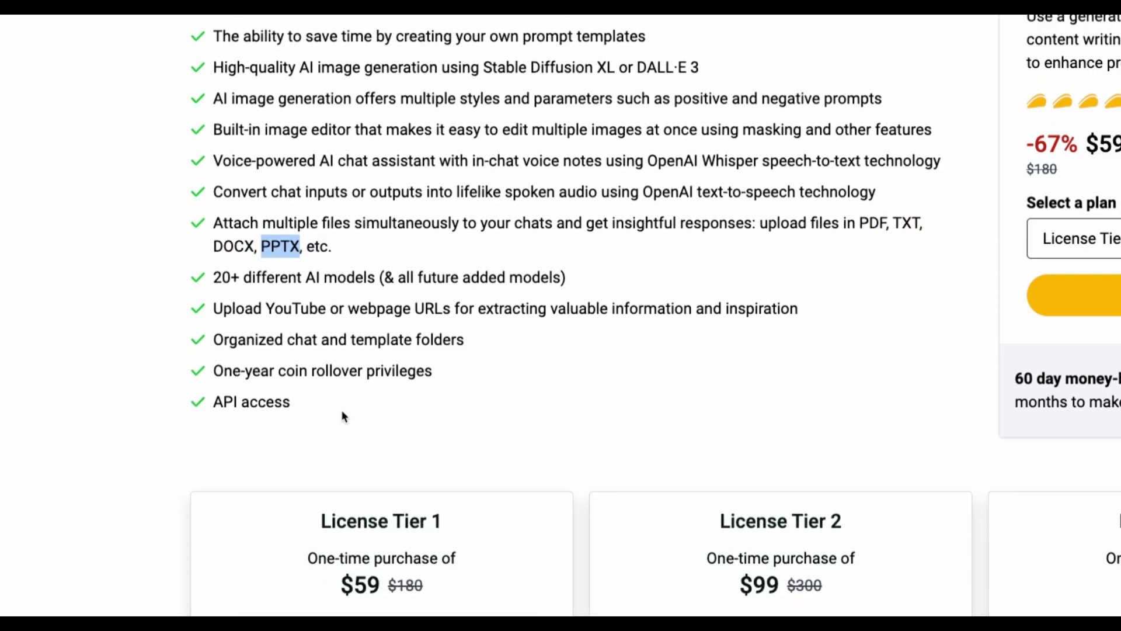
pyautogui.moveTo(215, 279); pyautogui.dragTo(559, 281)
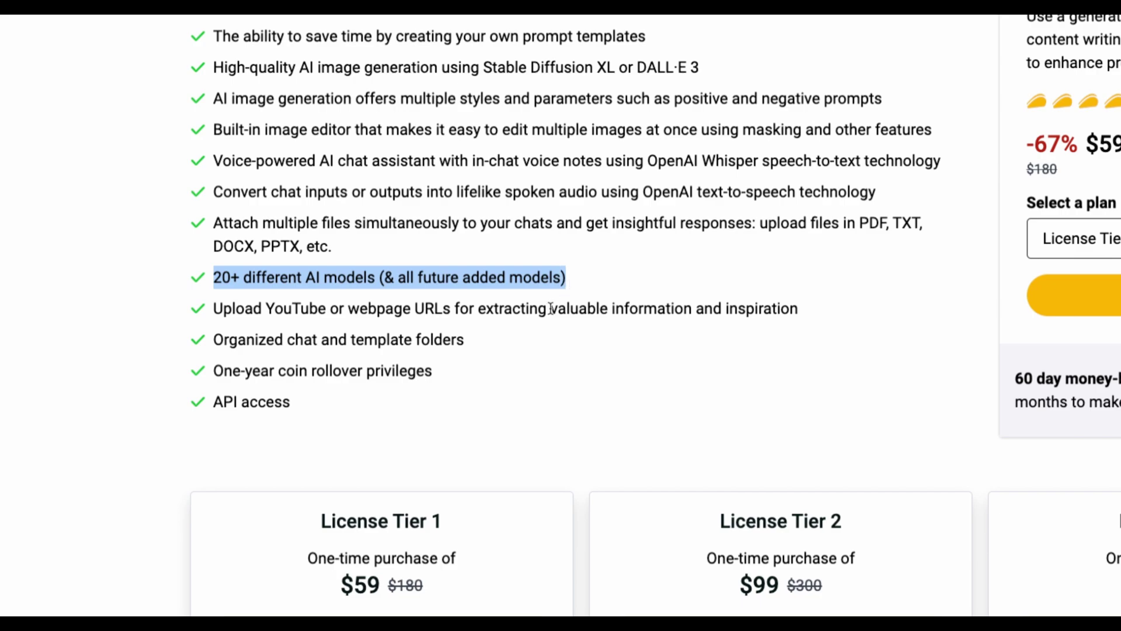
pyautogui.scroll(-4, 544, 313)
pyautogui.scroll(-4, 544, 313)
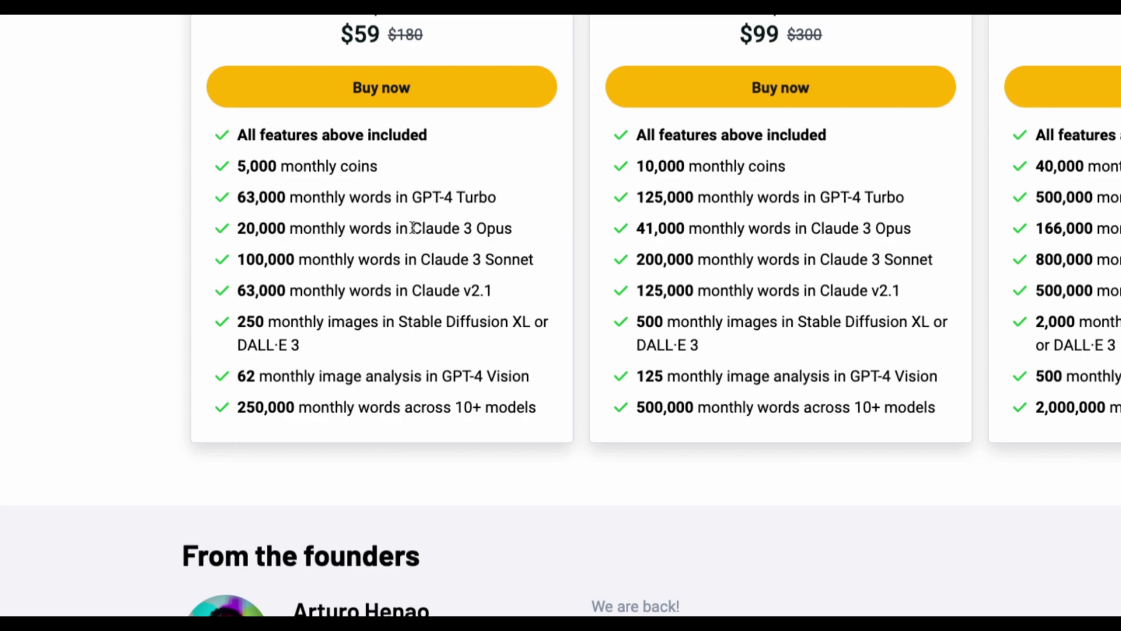
pyautogui.moveTo(412, 228); pyautogui.dragTo(473, 229)
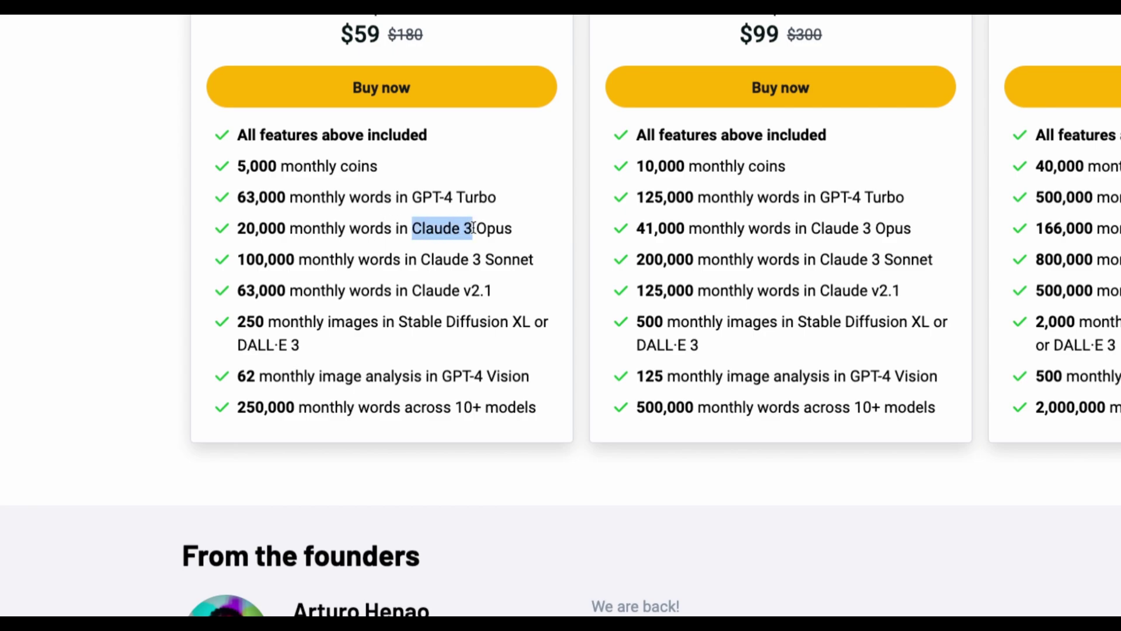
pyautogui.click(461, 261)
pyautogui.moveTo(532, 263); pyautogui.dragTo(410, 229)
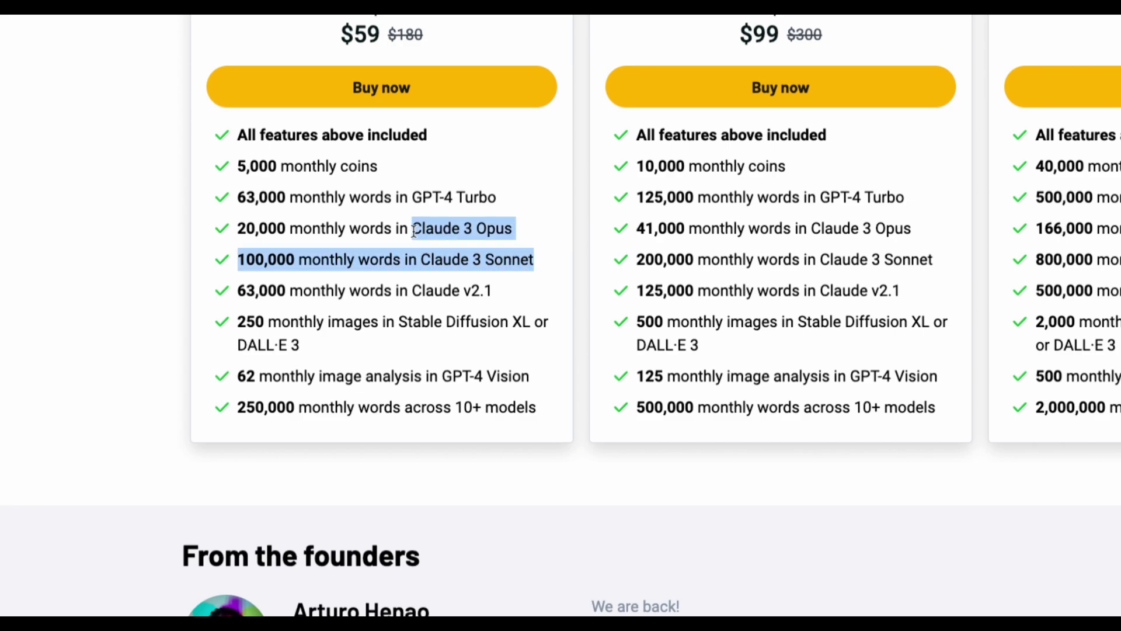
pyautogui.click(491, 289)
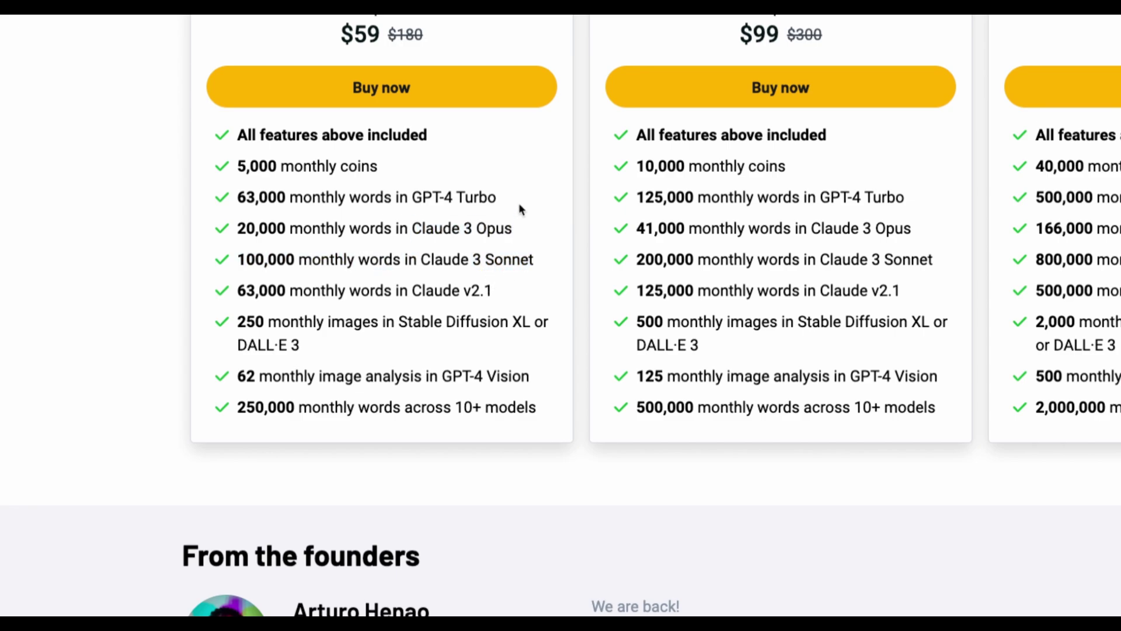
# - Highlight Tier 1's 250,000 monthly words and 10+ models lines, bringing all three cards into view
pyautogui.scroll(2, 470, 247)
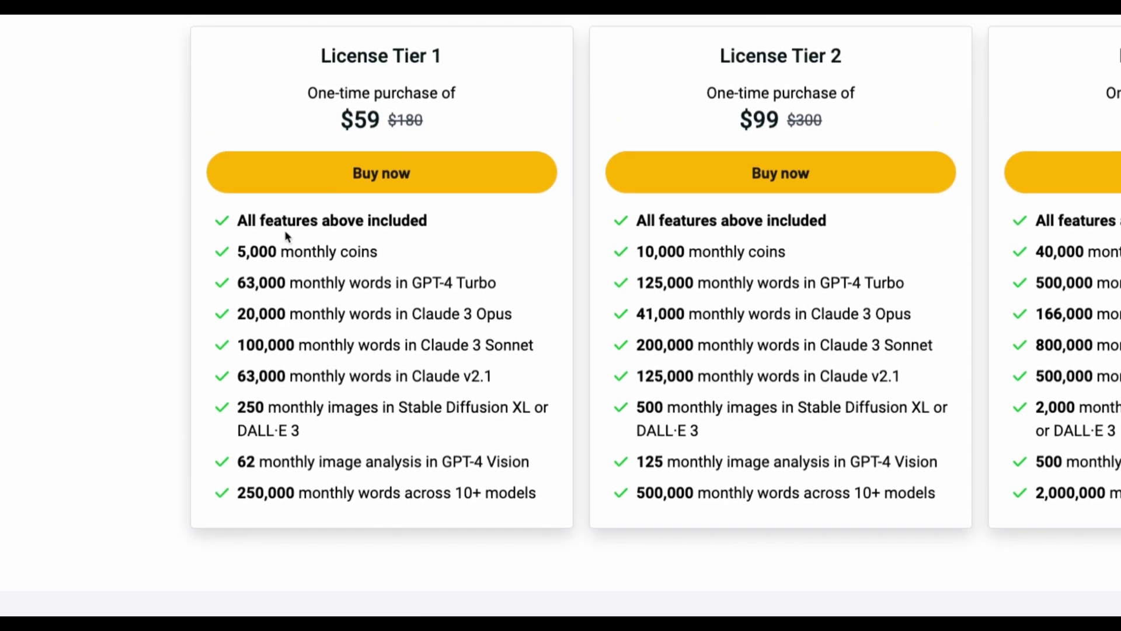
pyautogui.scroll(-1, 484, 293)
pyautogui.moveTo(226, 438); pyautogui.dragTo(514, 439)
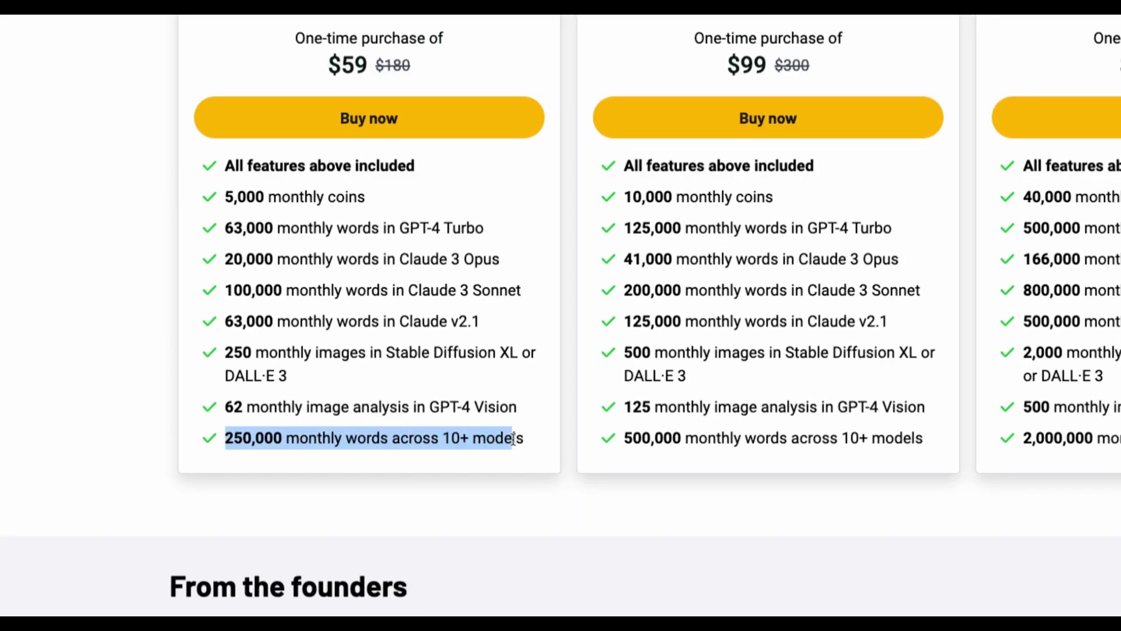
pyautogui.click(407, 441)
pyautogui.moveTo(442, 438); pyautogui.dragTo(431, 406)
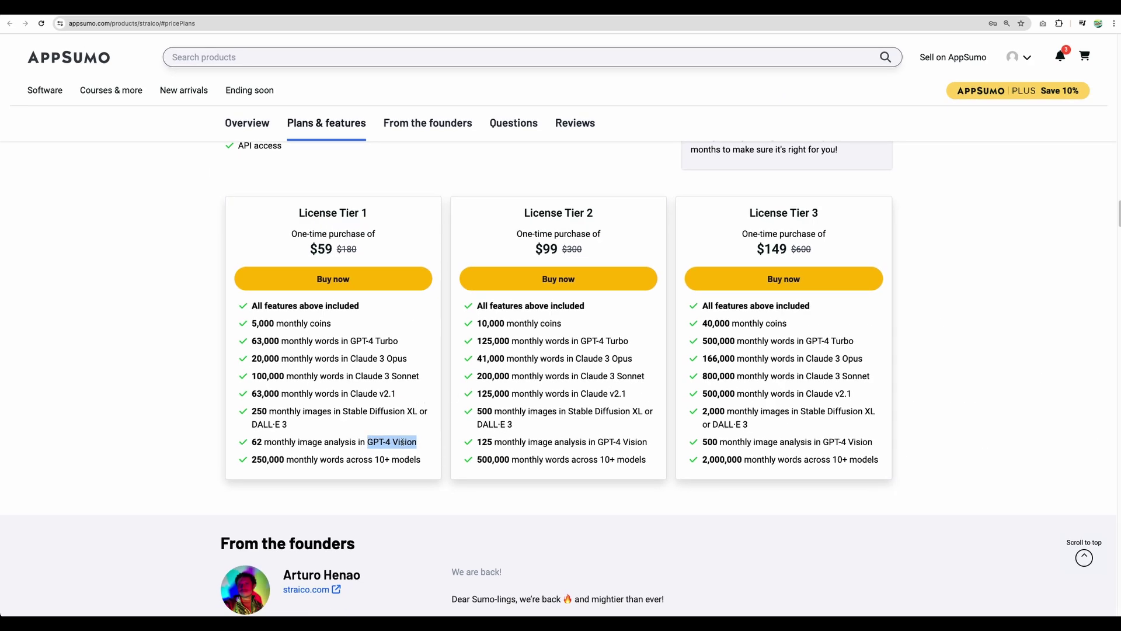
pyautogui.scroll(1, 548, 367)
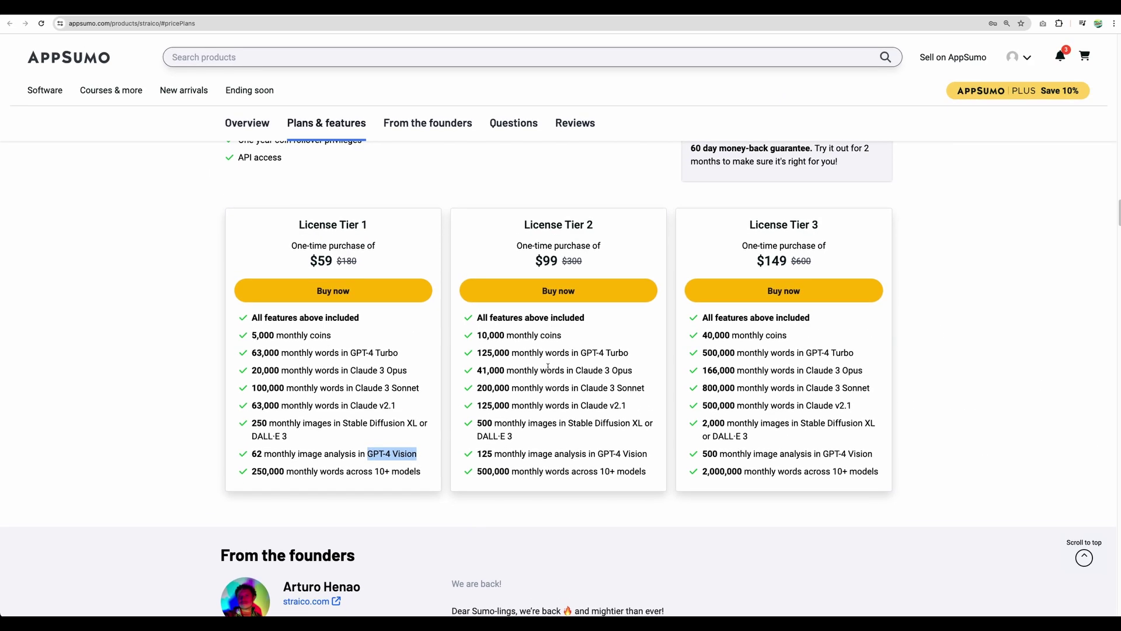
# - Switch to the Straico tab and open the Images generation page
pyautogui.click(393, 453)
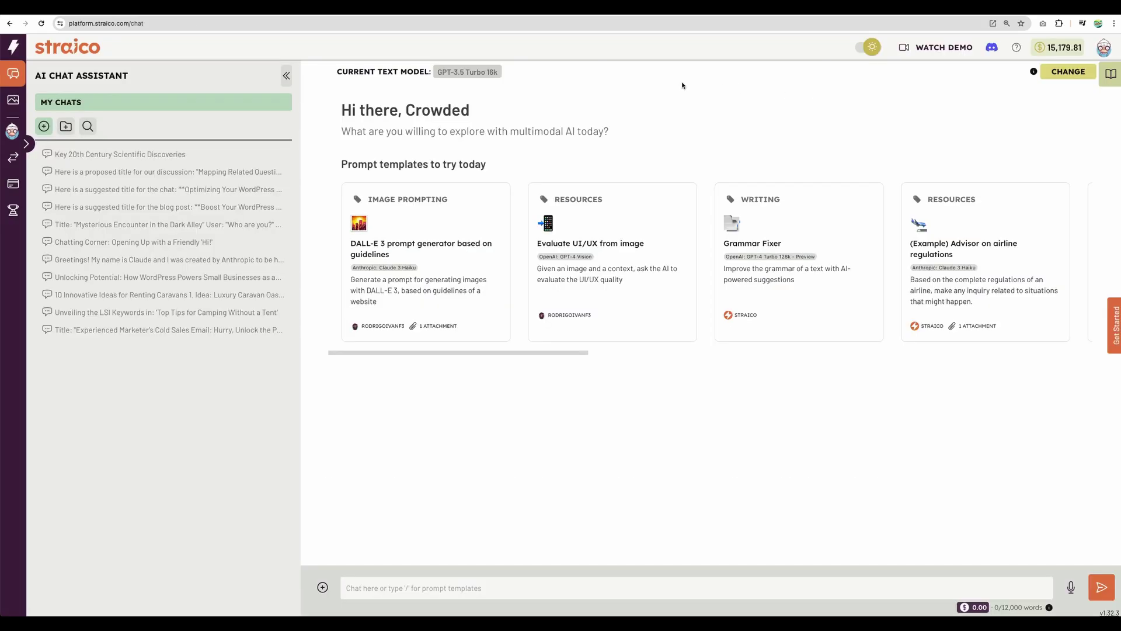
pyautogui.click(13, 100)
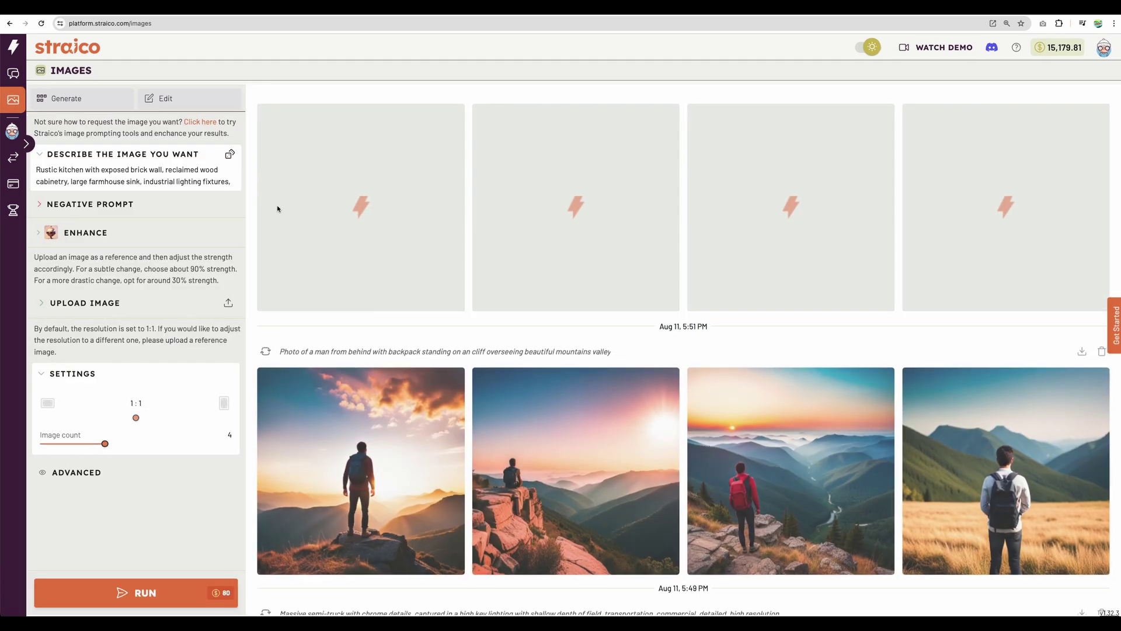
pyautogui.scroll(-2, 437, 255)
pyautogui.scroll(-3, 437, 256)
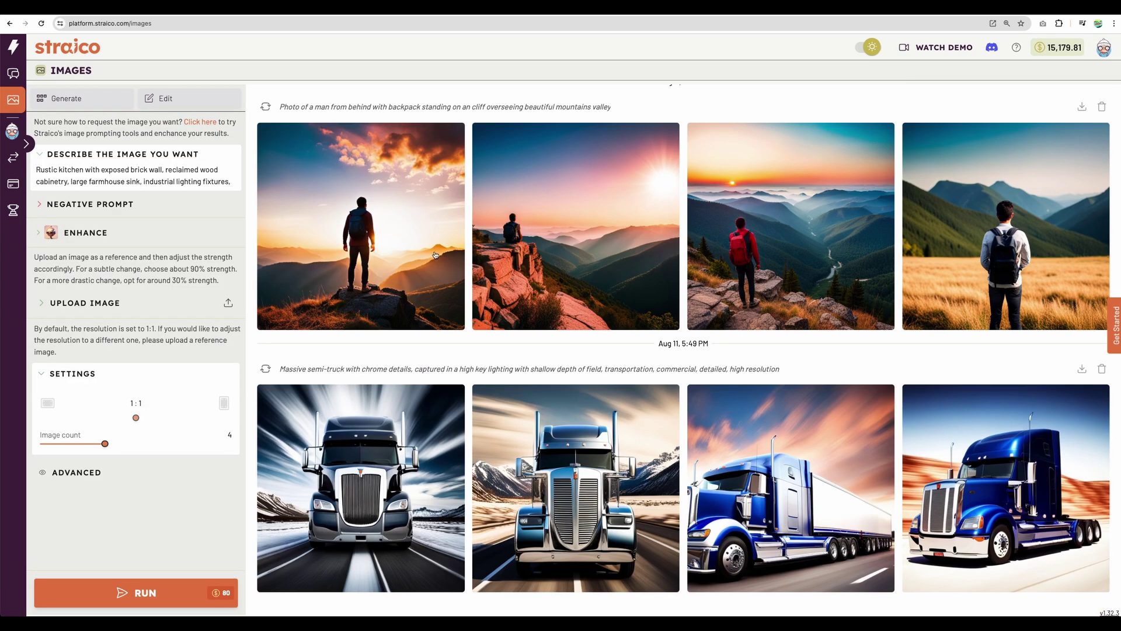
# - Expand Negative Prompt and look over the rustic kitchen image description
pyautogui.moveTo(584, 275)
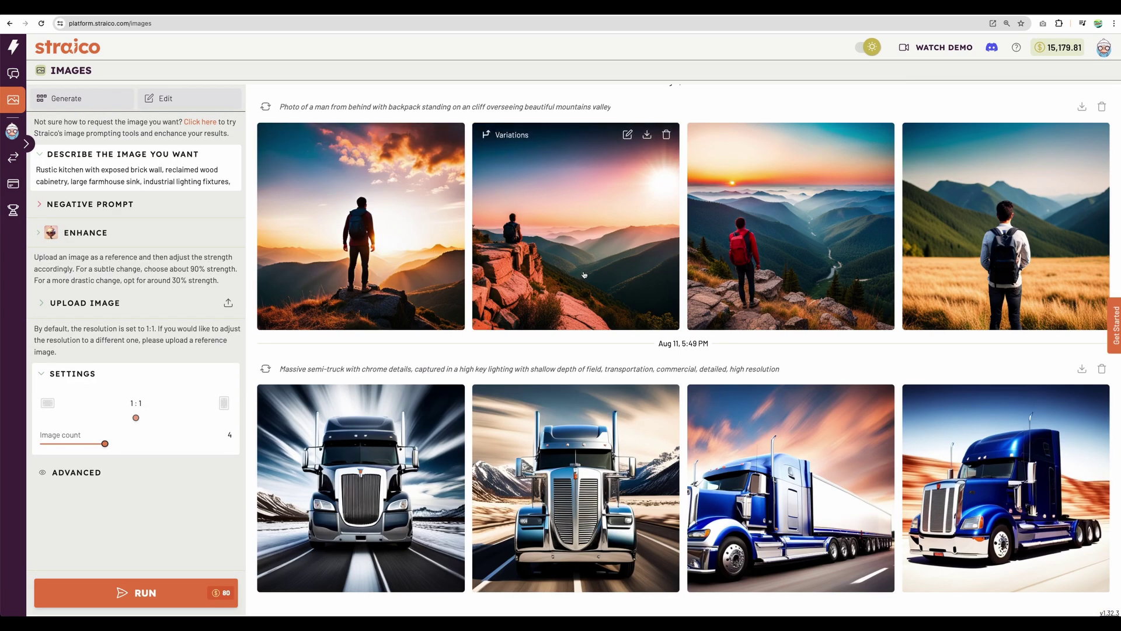
pyautogui.click(43, 206)
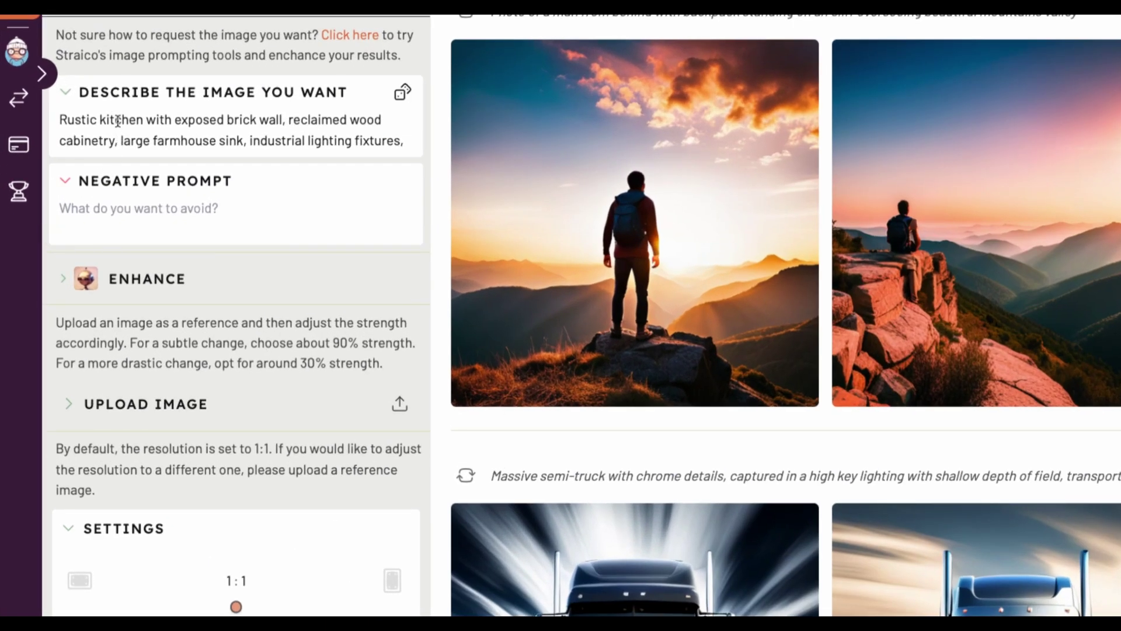
pyautogui.tripleClick(64, 166)
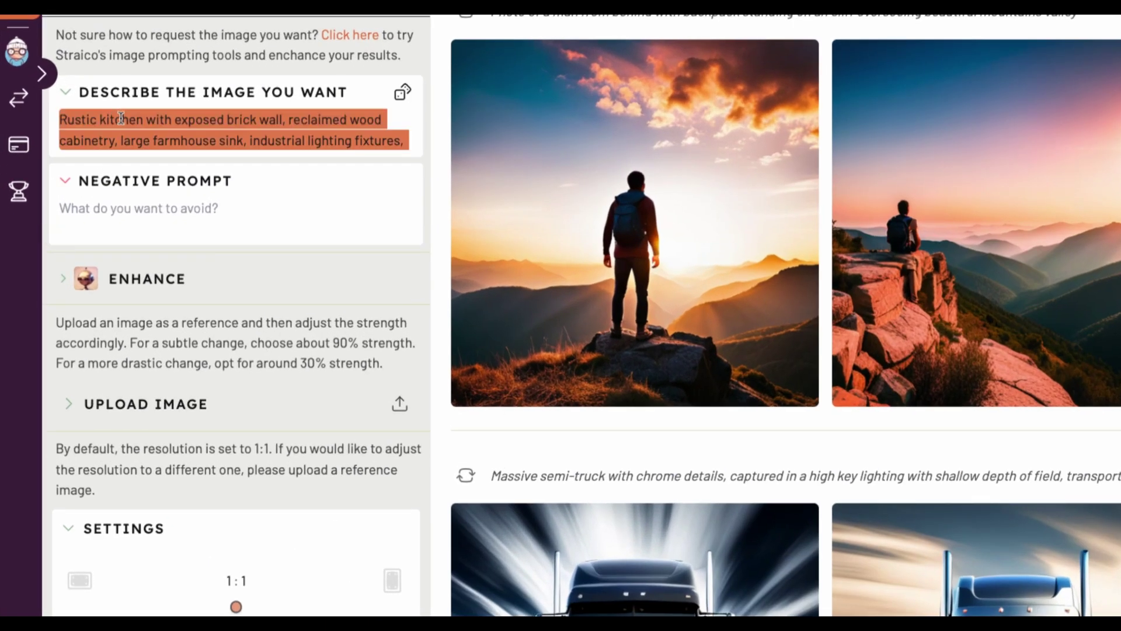
pyautogui.click(121, 119)
pyautogui.moveTo(261, 119); pyautogui.dragTo(403, 140)
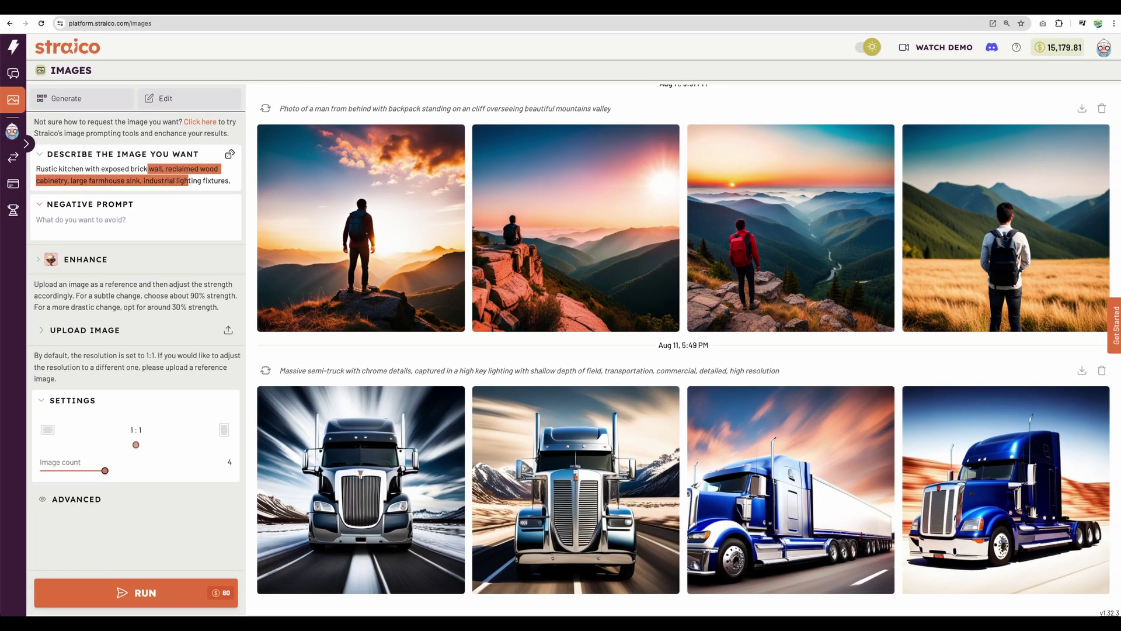
pyautogui.click(191, 181)
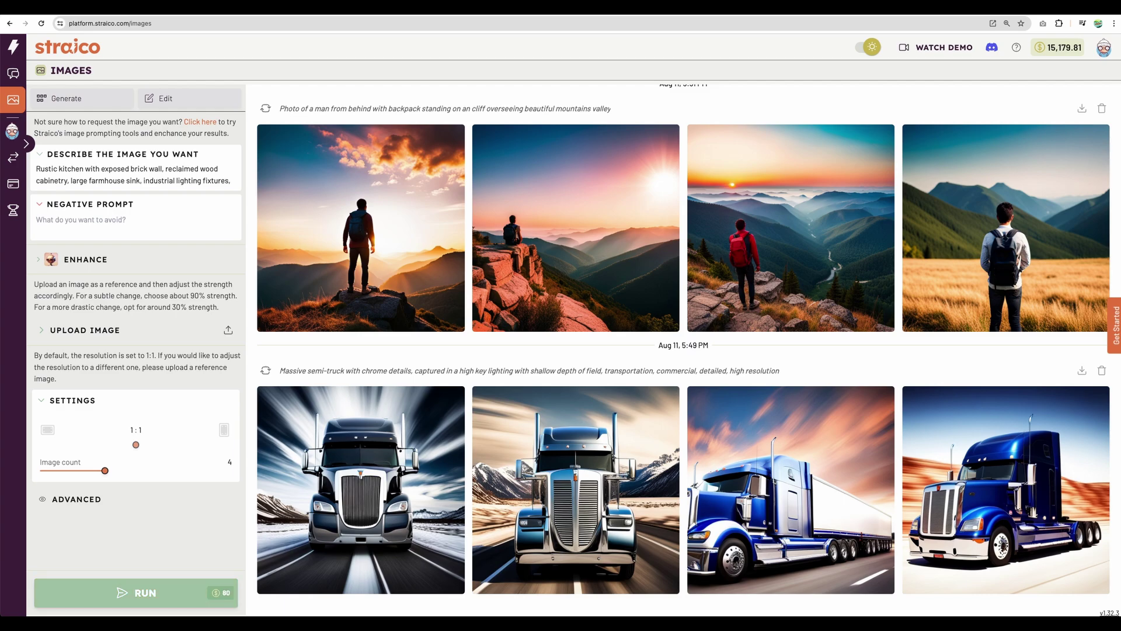
# - Run the kitchen prompt to generate four images and open the third one enlarged
pyautogui.click(137, 593)
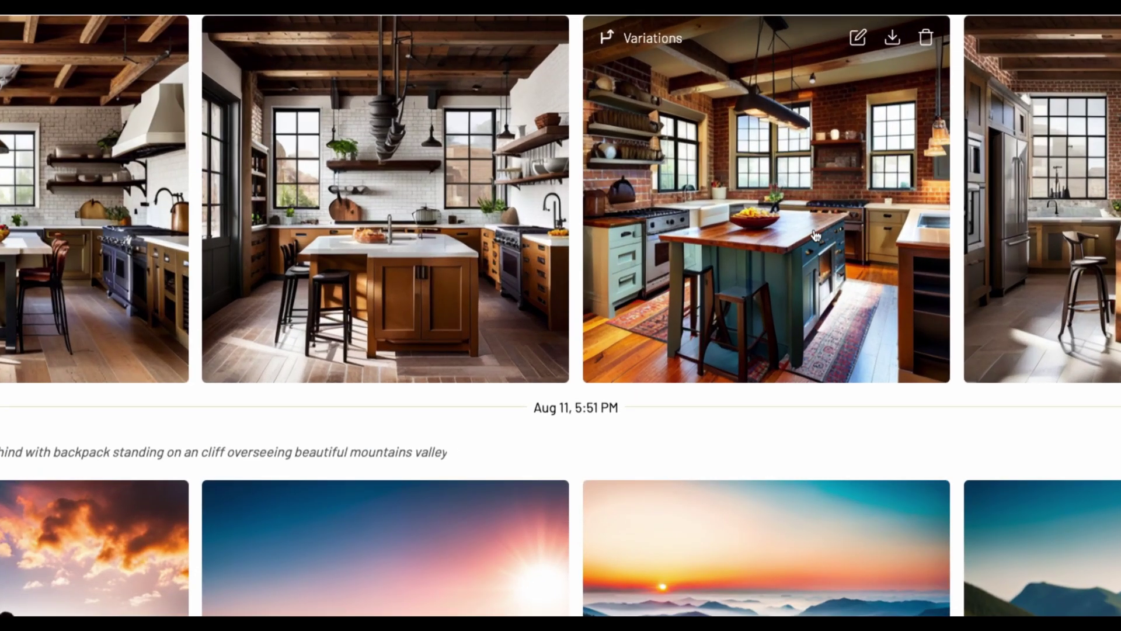
pyautogui.click(818, 242)
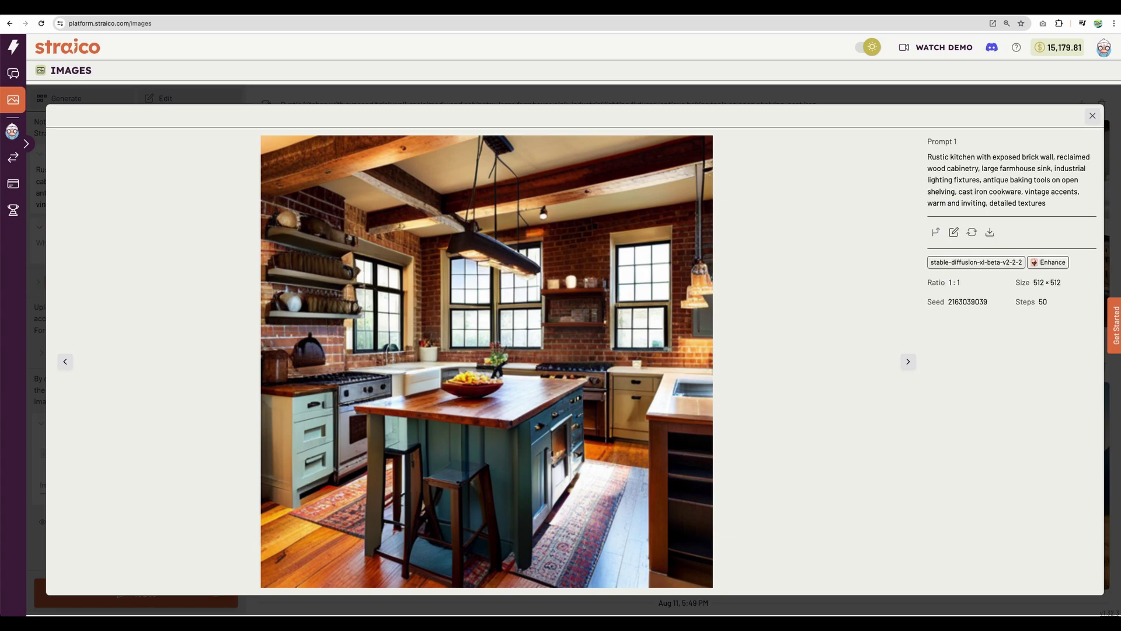
# - In the enlarged view, highlight the image's prompt text and the diffusion-xl model name
pyautogui.moveTo(927, 156); pyautogui.dragTo(1047, 203)
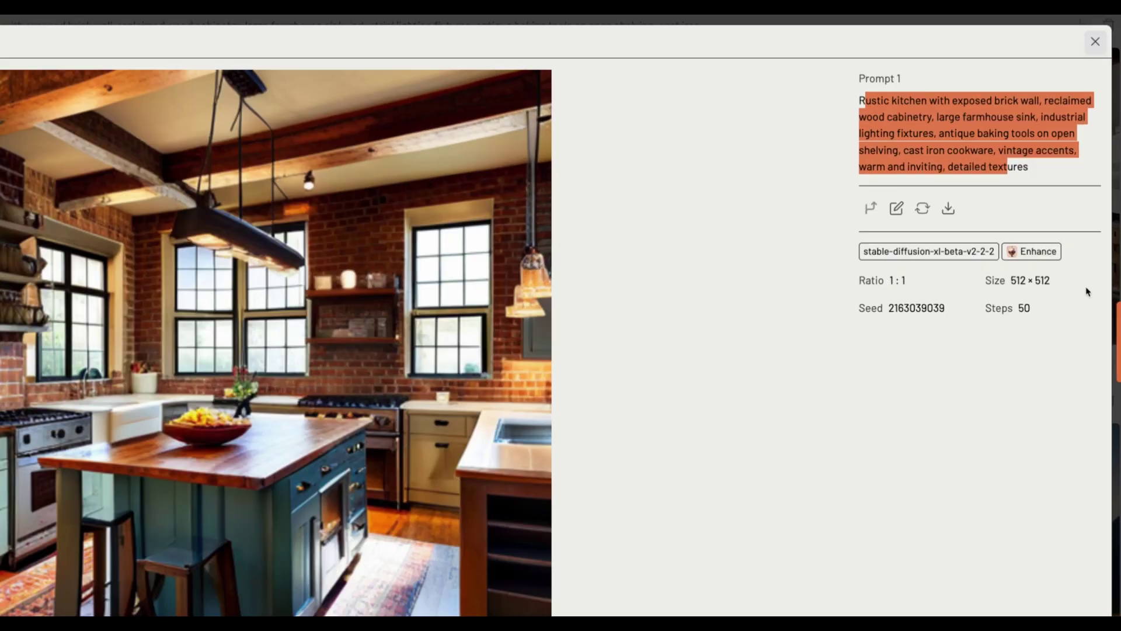
pyautogui.click(1016, 263)
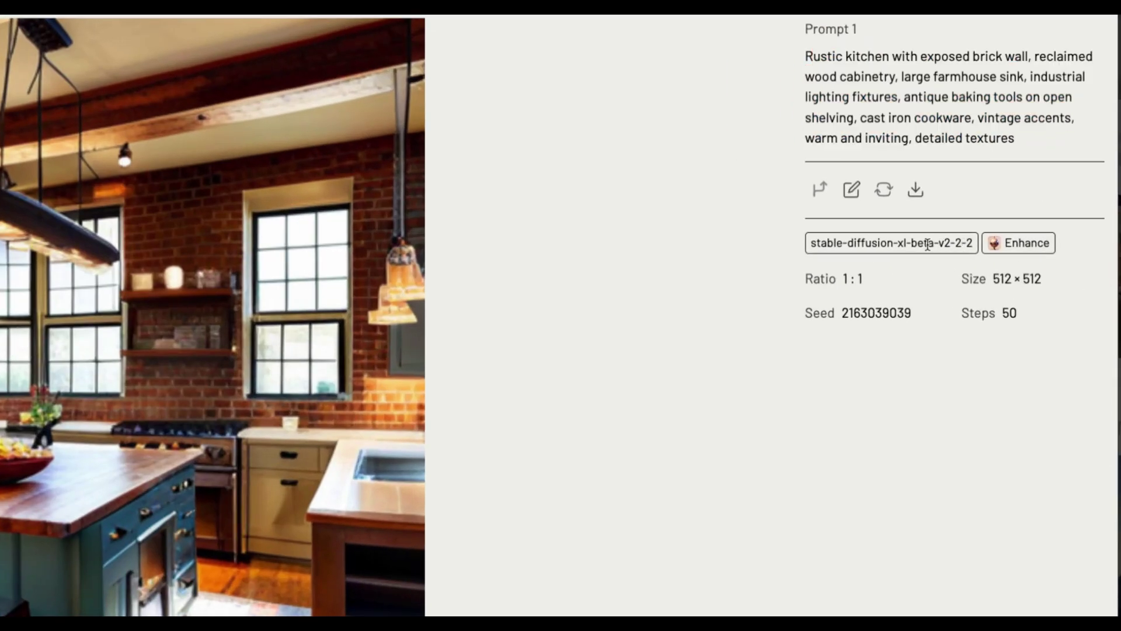
pyautogui.moveTo(816, 244); pyautogui.dragTo(945, 247)
pyautogui.click(890, 245)
pyautogui.moveTo(848, 243); pyautogui.dragTo(914, 243)
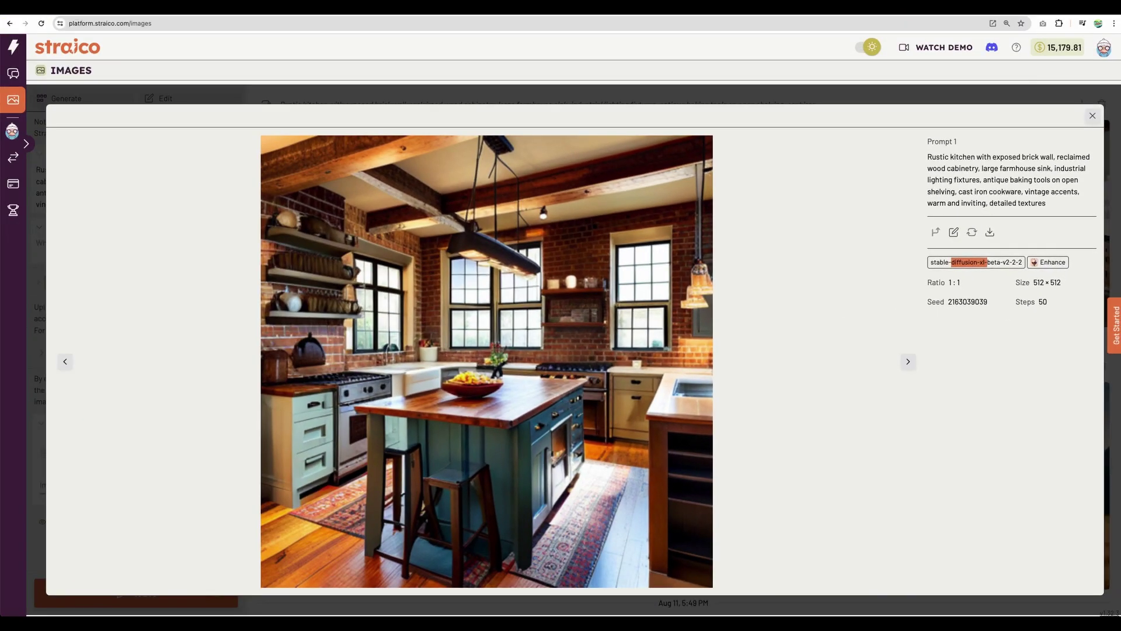
# - Close the enlarged image, check the image model list under ADVANCED, then go to Chat
pyautogui.press('Escape')
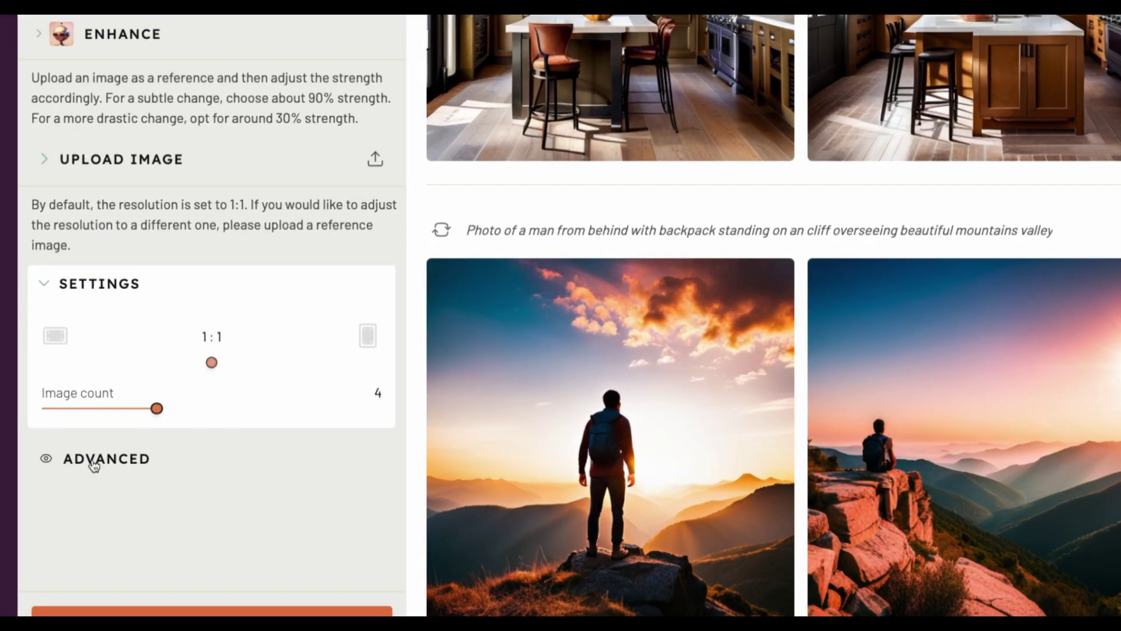
pyautogui.click(93, 460)
pyautogui.scroll(-3, 139, 490)
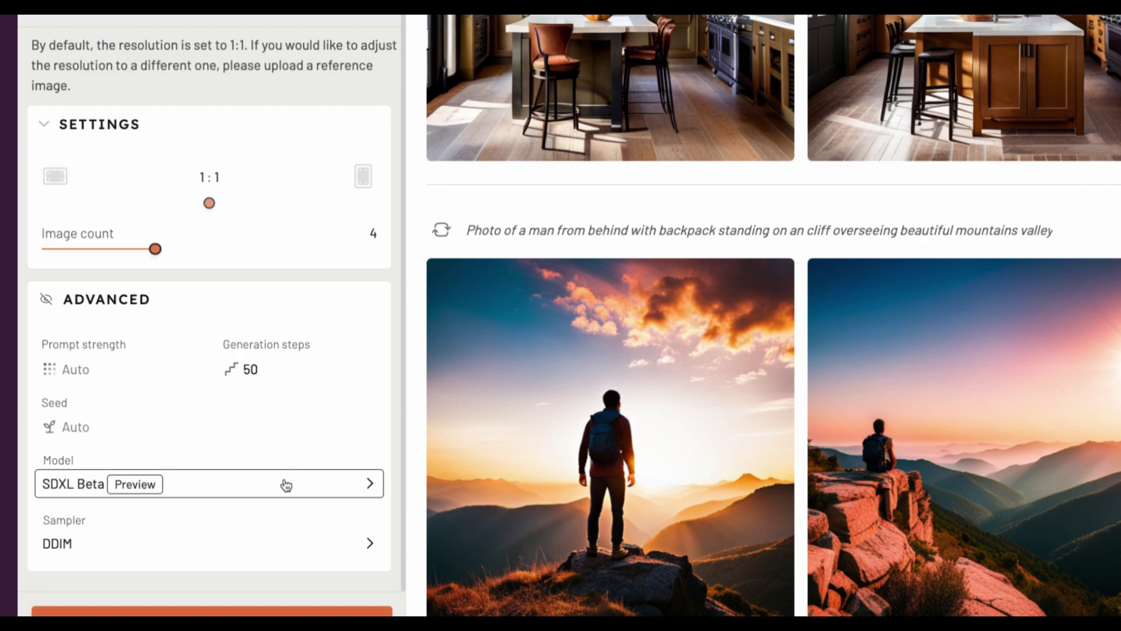
pyautogui.click(286, 485)
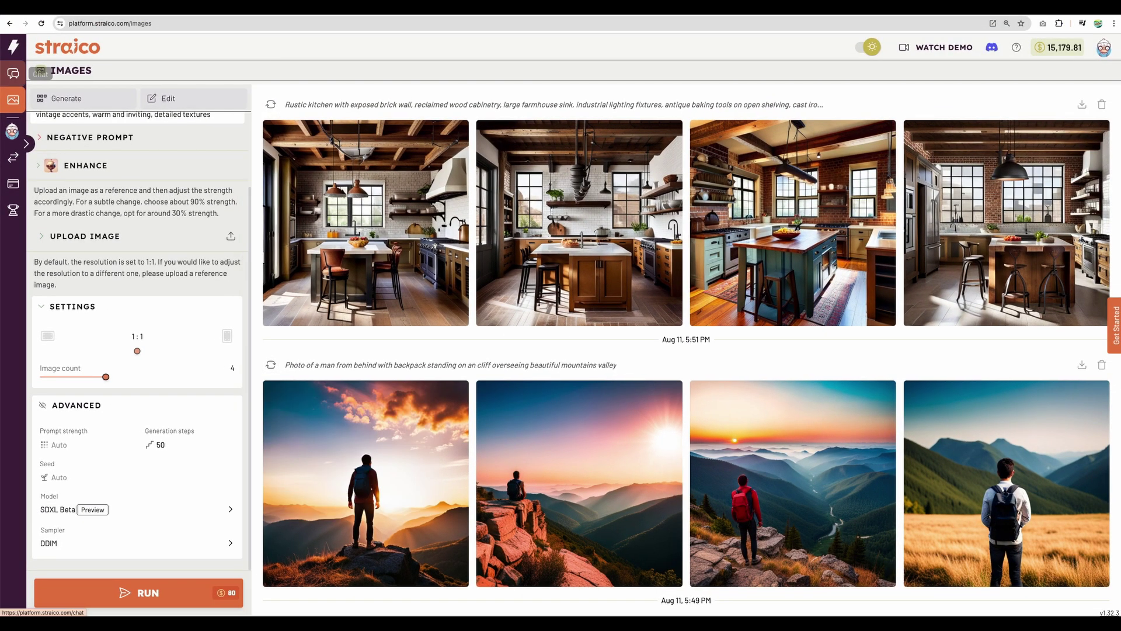
pyautogui.click(13, 73)
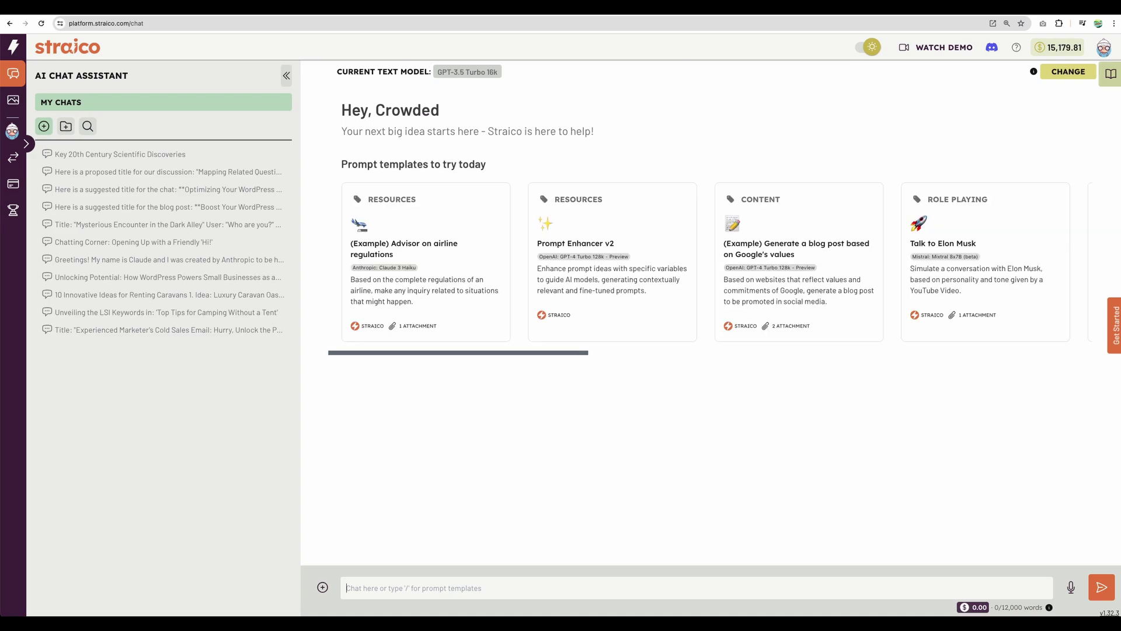
# - Scroll the 'Prompt templates to try today' carousel right until the Noah Kagan card appears
pyautogui.hscroll(3, 458, 353)
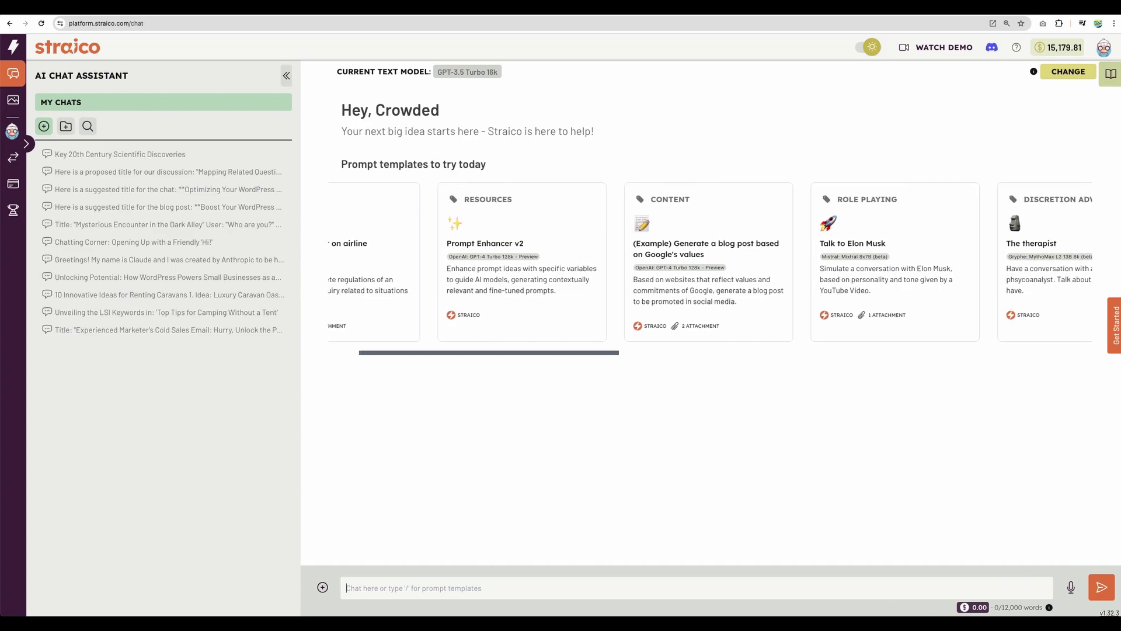
pyautogui.hscroll(3, 710, 261)
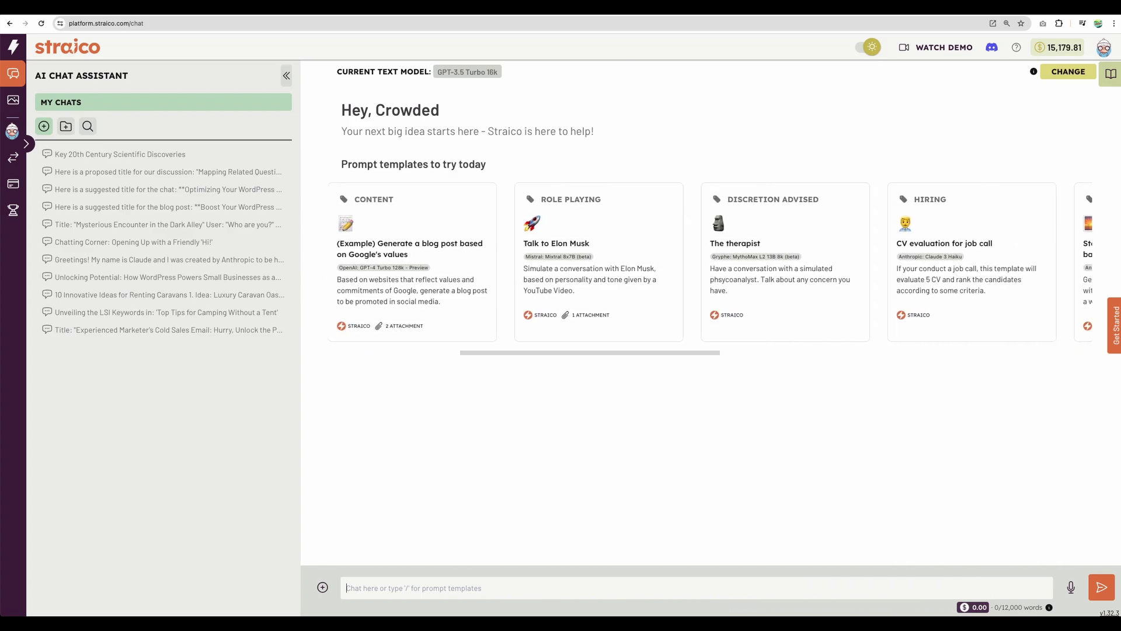
pyautogui.hscroll(5, 710, 263)
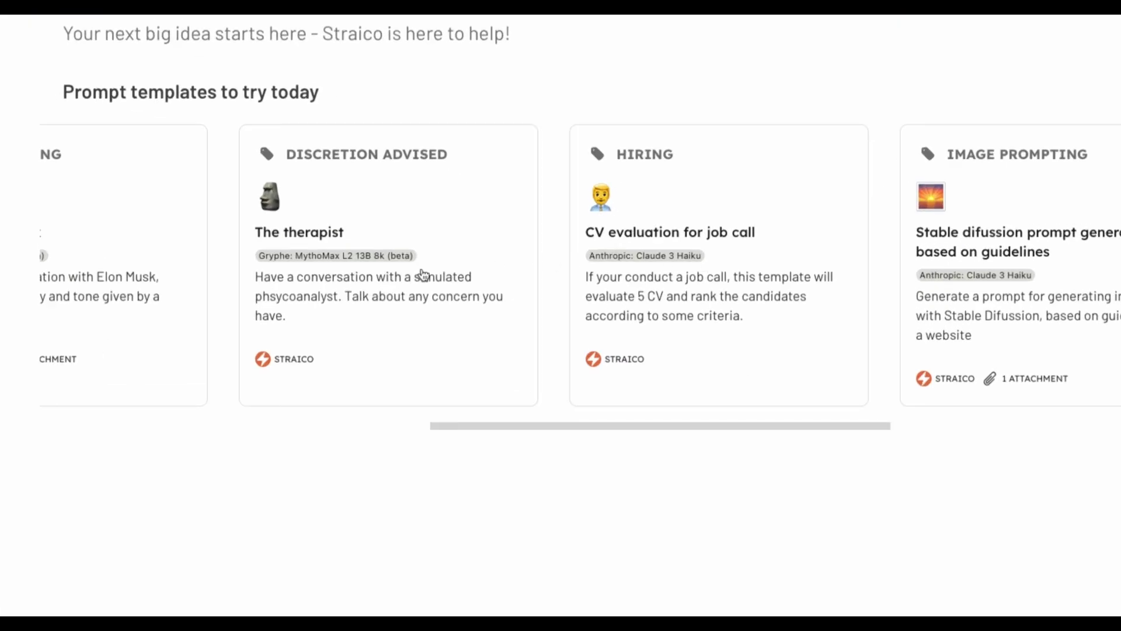
pyautogui.hscroll(-1, 532, 286)
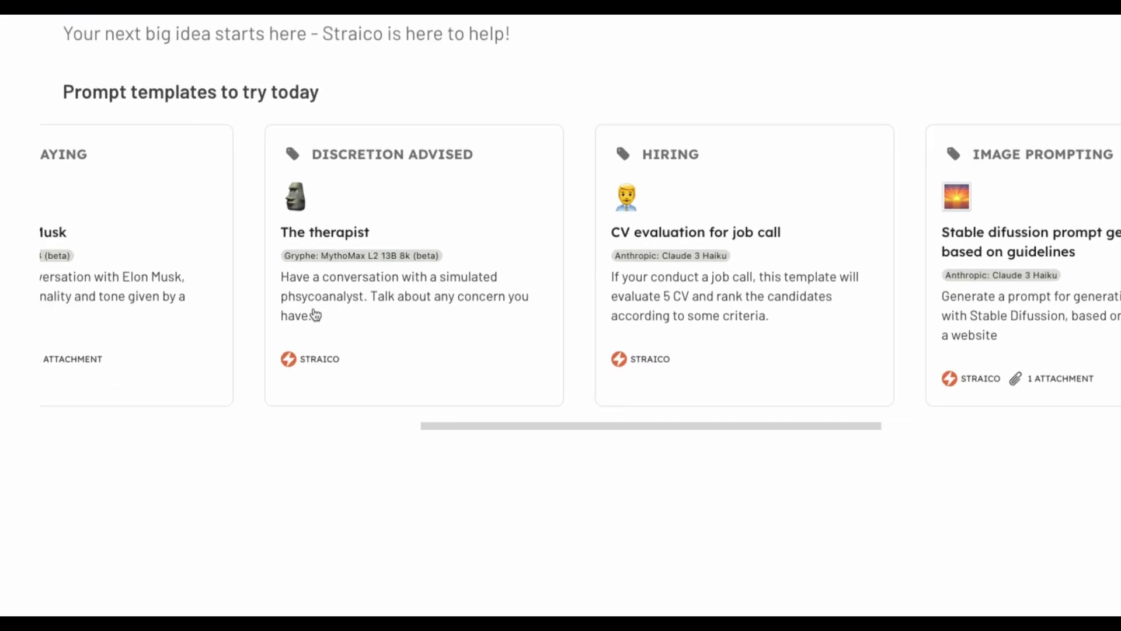
pyautogui.moveTo(643, 427); pyautogui.dragTo(869, 445)
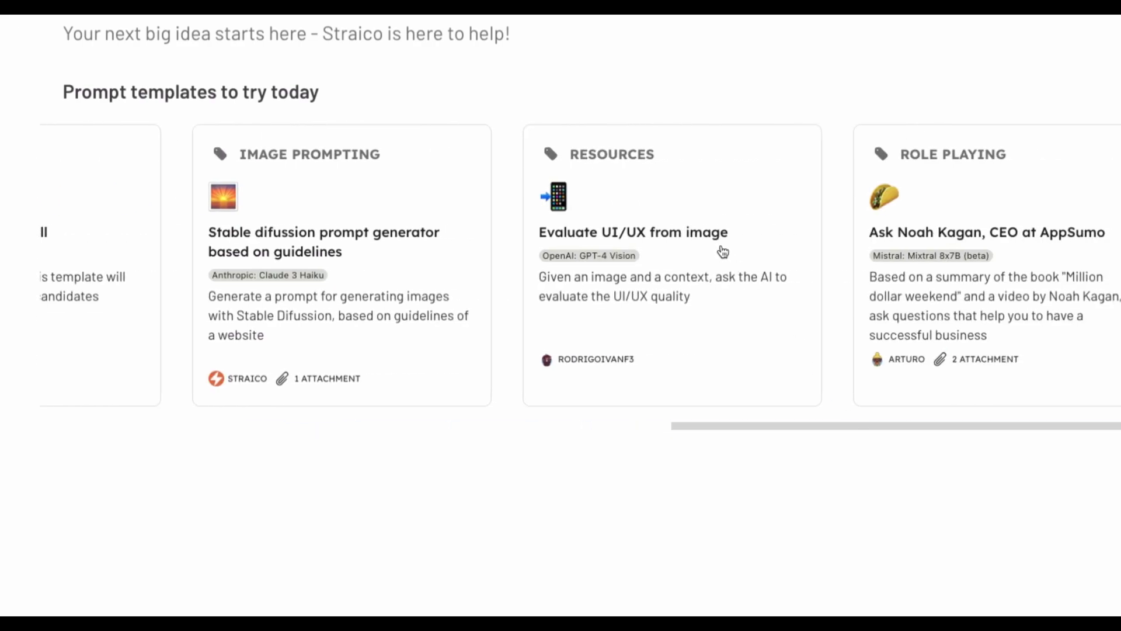
pyautogui.moveTo(960, 428); pyautogui.dragTo(1063, 433)
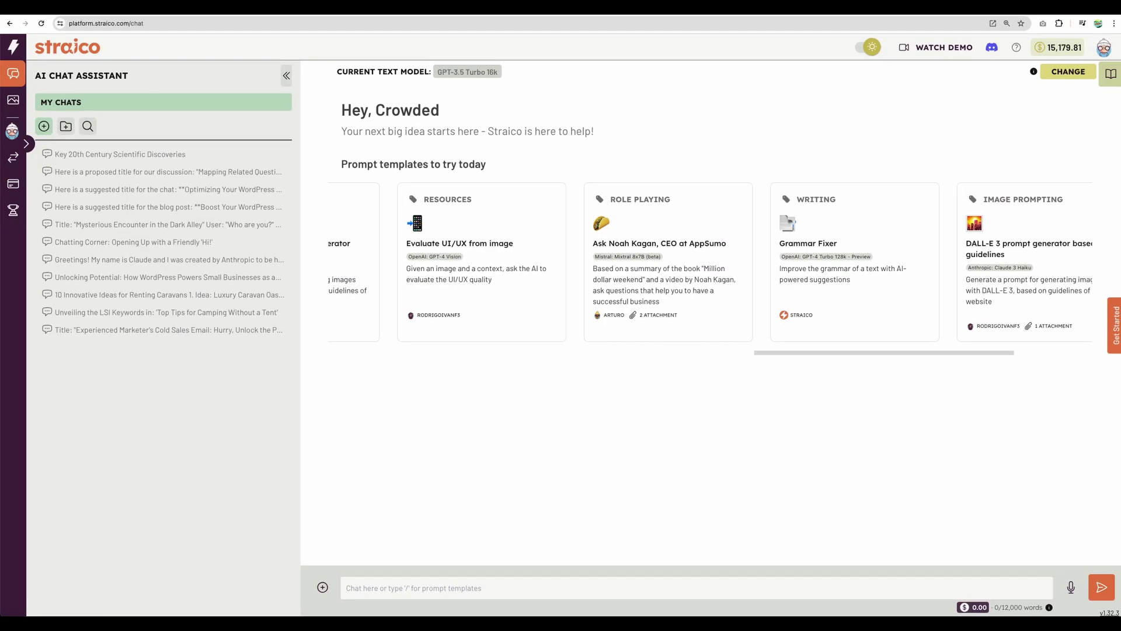
# - Open the Ask Noah Kagan, CEO at AppSumo template and view its fixed attachments
pyautogui.click(666, 281)
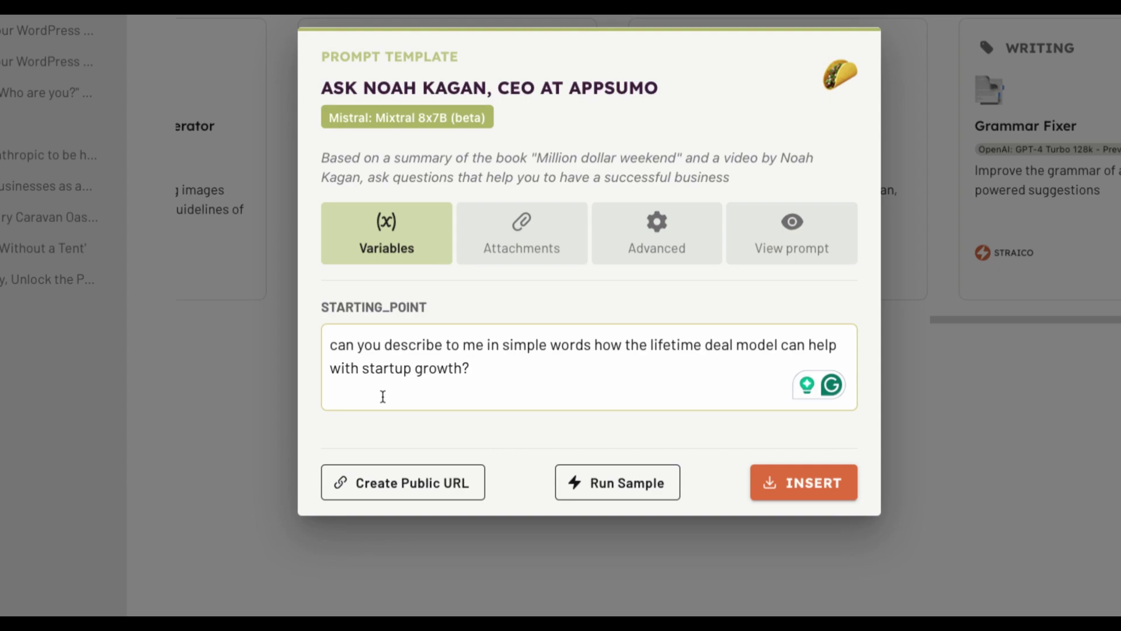
pyautogui.click(531, 246)
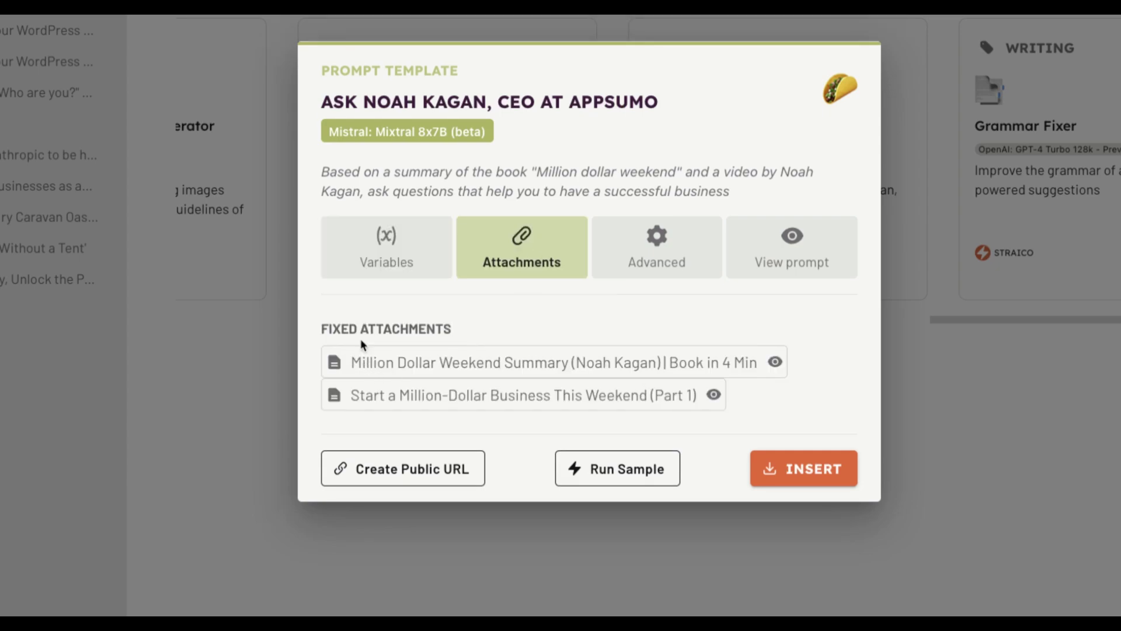
pyautogui.moveTo(329, 328); pyautogui.dragTo(752, 402)
pyautogui.click(661, 340)
# - Preview the Million Dollar Weekend summary attachment and scroll through the Four Minute Books page
pyautogui.click(775, 362)
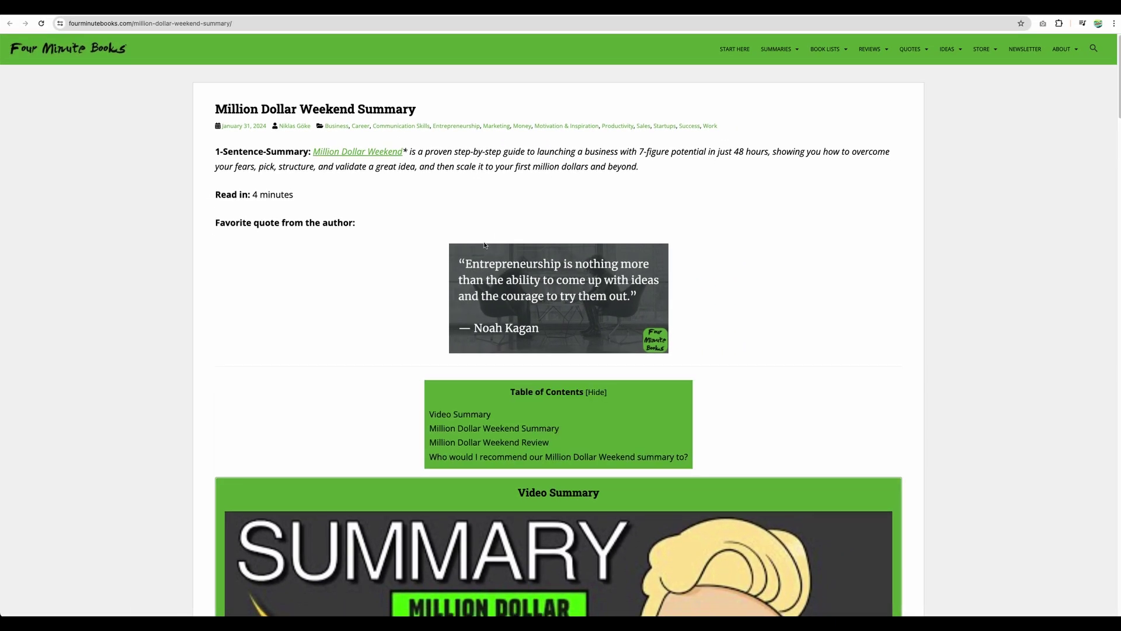
pyautogui.scroll(-3, 578, 201)
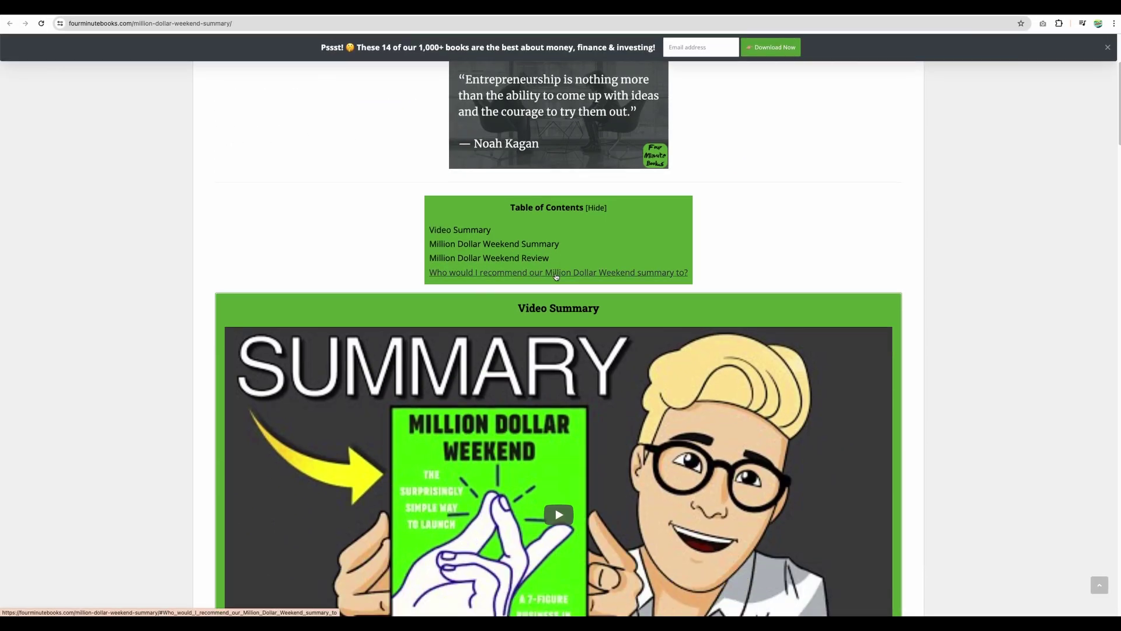
pyautogui.scroll(-10, 556, 276)
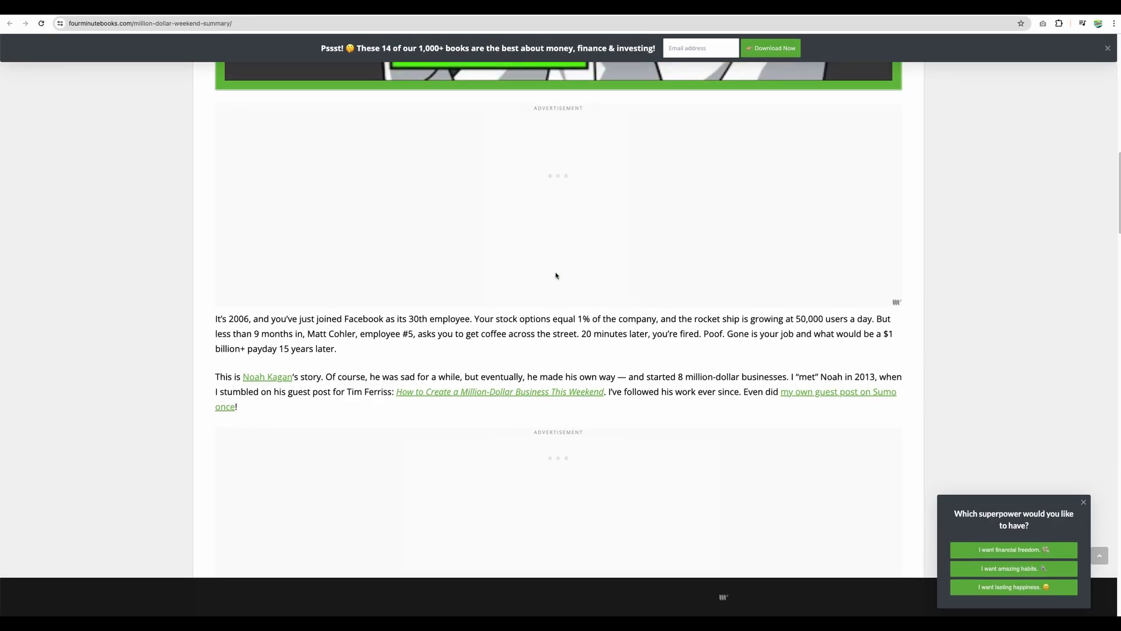
pyautogui.scroll(12, 556, 275)
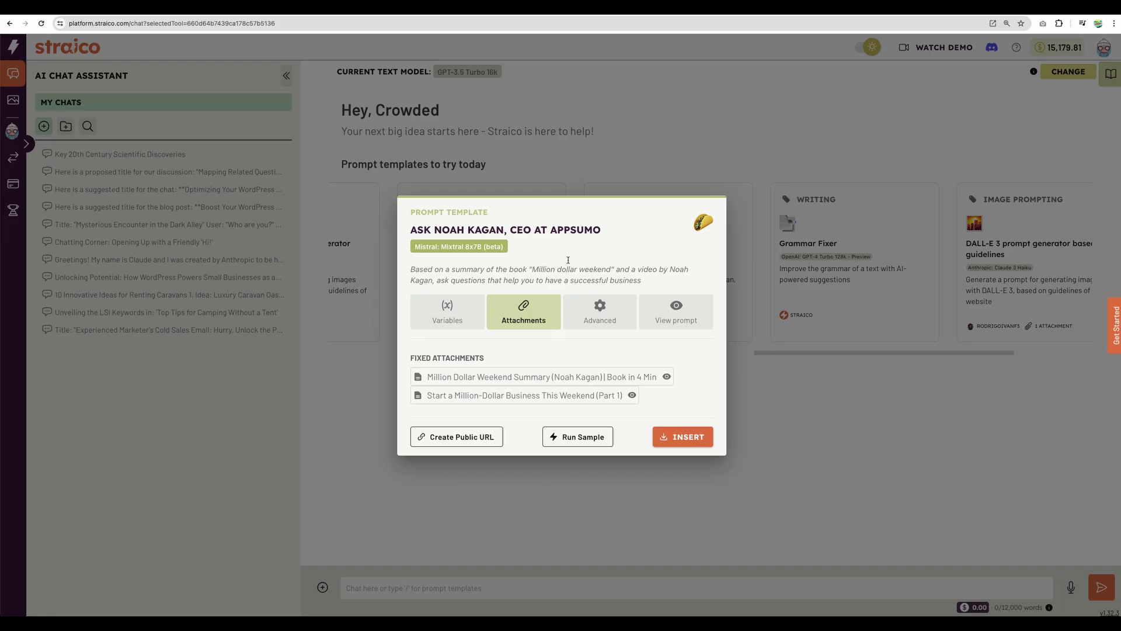
# - Review the template's advanced options, full prompt and starting question, then insert it into chat
pyautogui.click(605, 306)
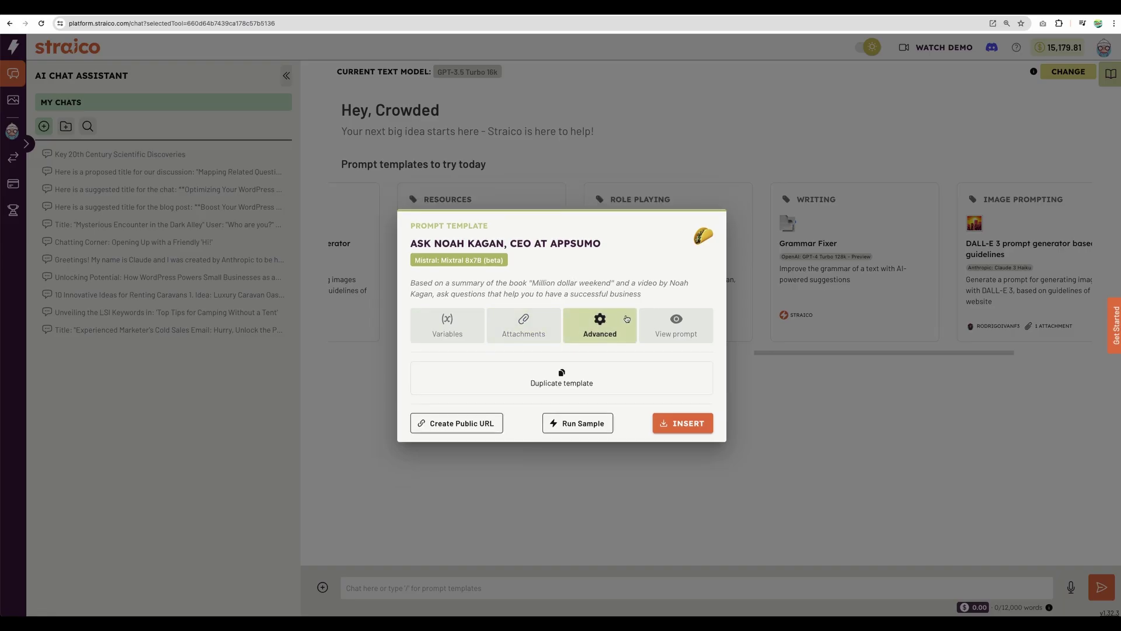
pyautogui.click(676, 325)
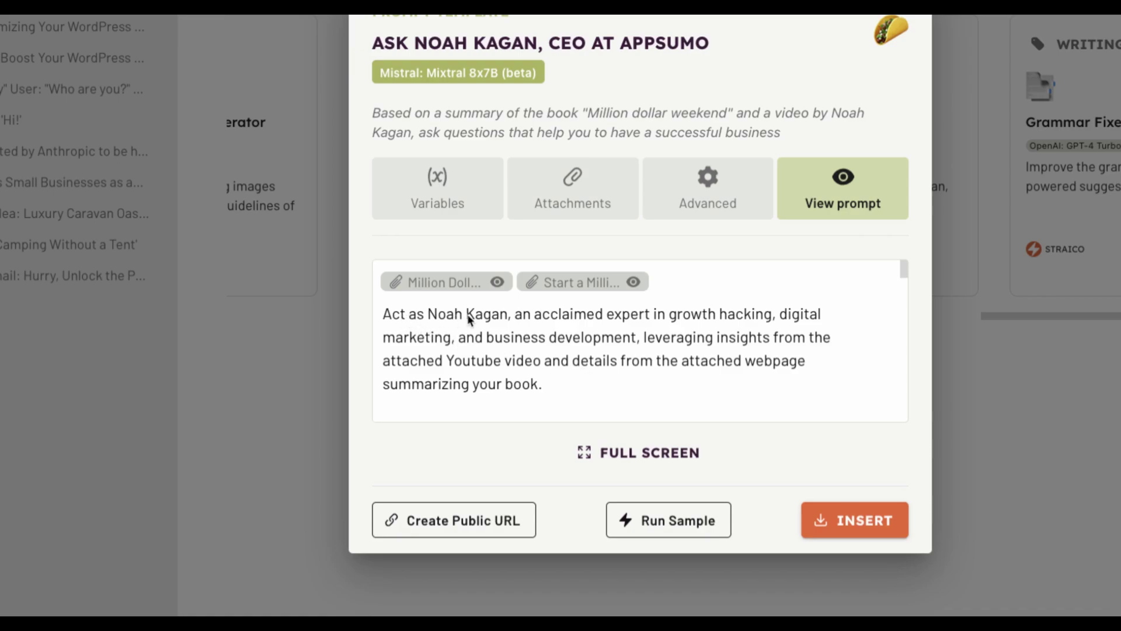
pyautogui.click(455, 216)
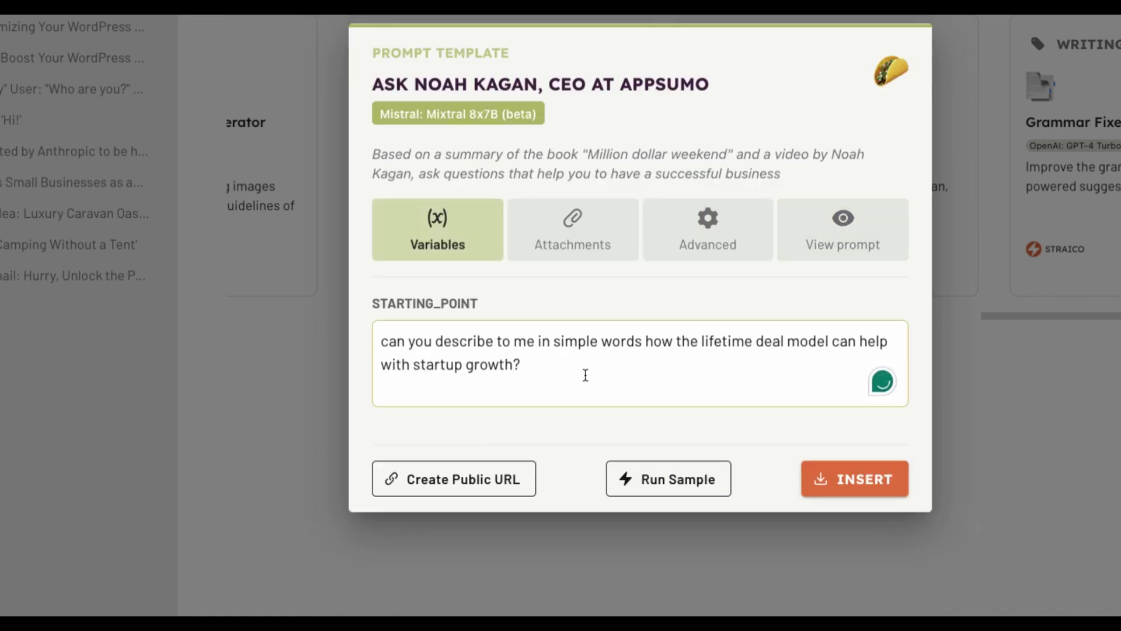
pyautogui.click(854, 484)
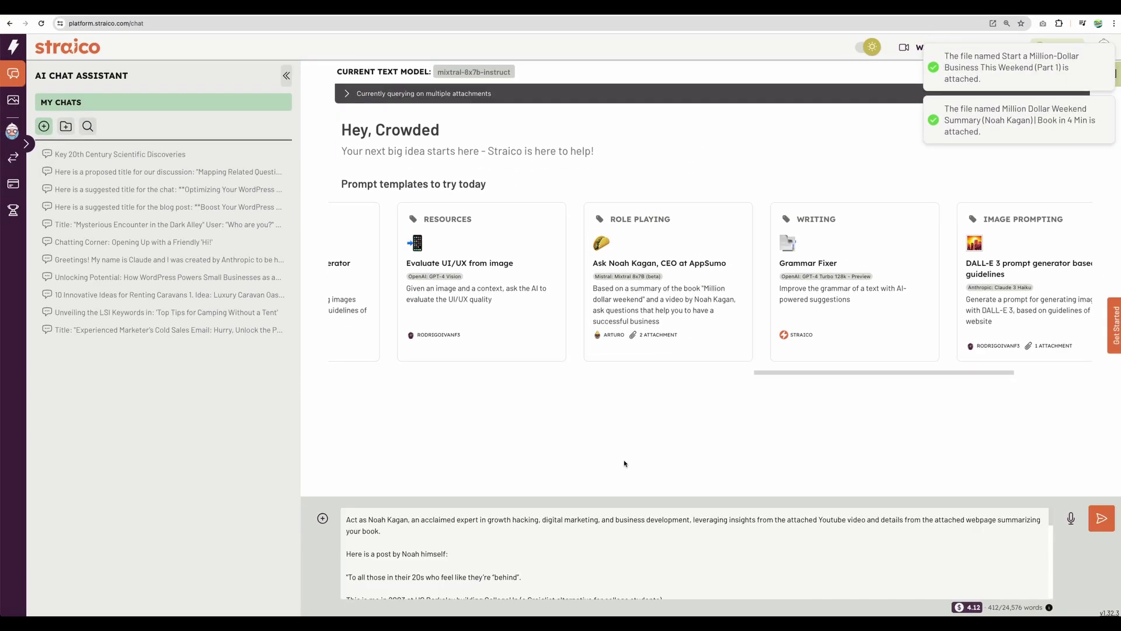
# - Review the inserted lifetime-deal persona prompt and send it to Mixtral 8x7B
pyautogui.scroll(-10, 510, 565)
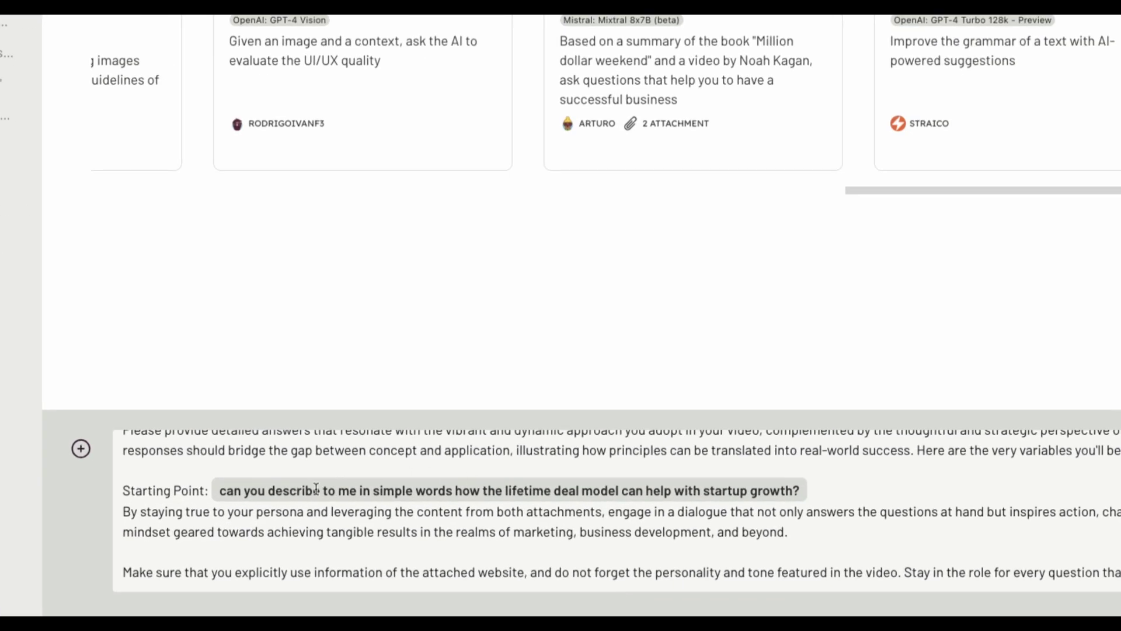
pyautogui.scroll(4, 463, 547)
pyautogui.scroll(4, 330, 503)
pyautogui.scroll(-10, 329, 504)
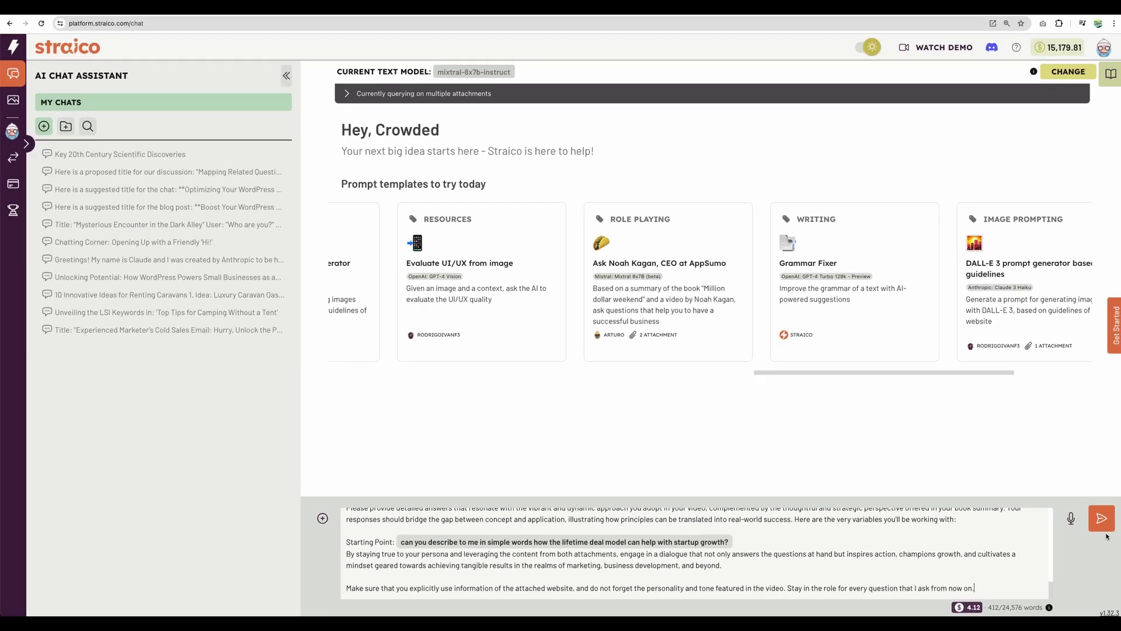
pyautogui.click(1103, 525)
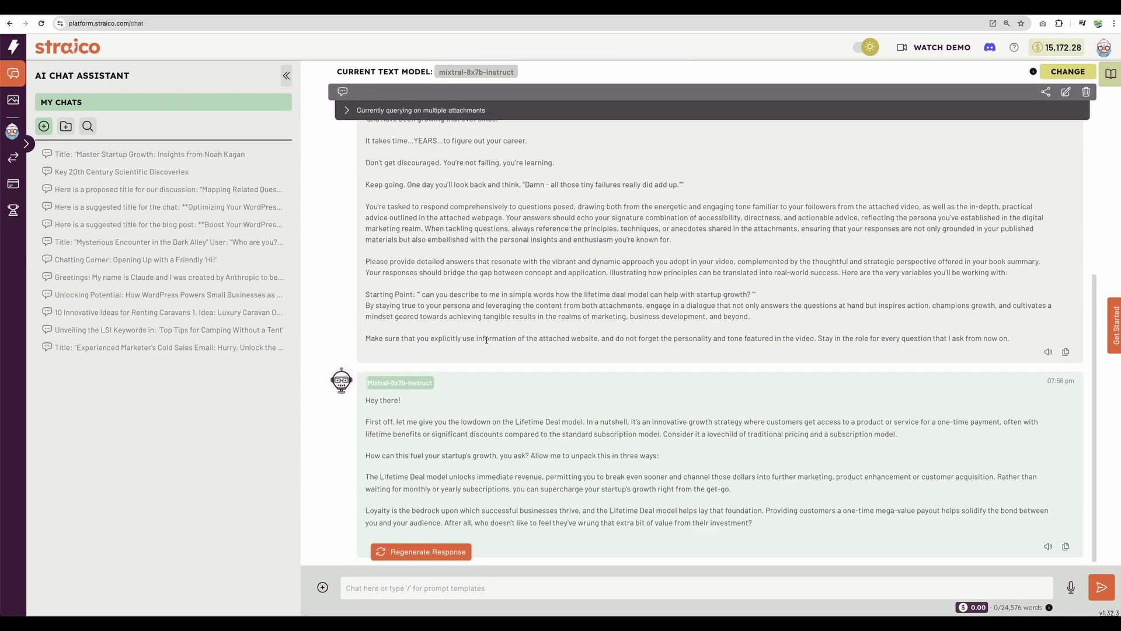
pyautogui.moveTo(381, 342); pyautogui.dragTo(711, 362)
pyautogui.click(369, 345)
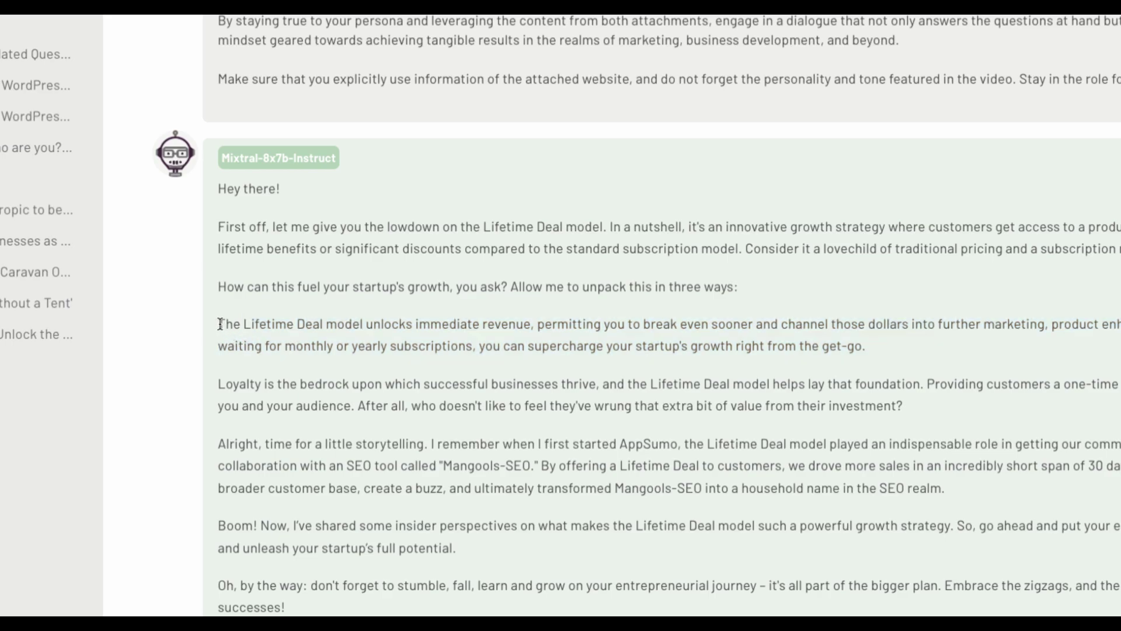
pyautogui.moveTo(220, 324); pyautogui.dragTo(381, 324)
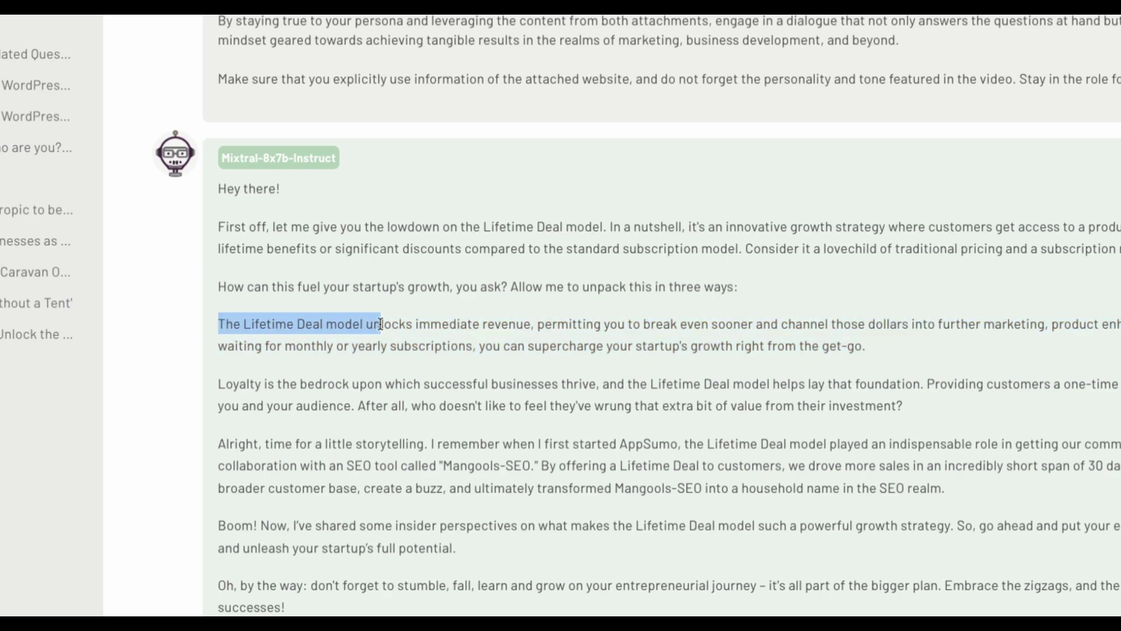
pyautogui.moveTo(380, 324); pyautogui.dragTo(519, 325)
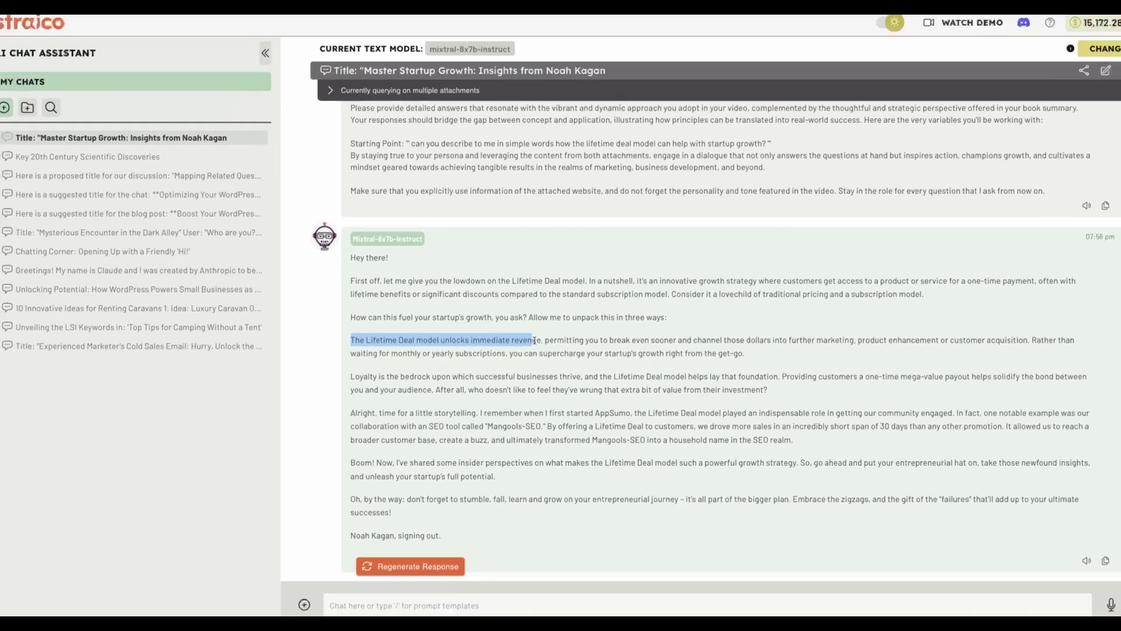
pyautogui.click(476, 587)
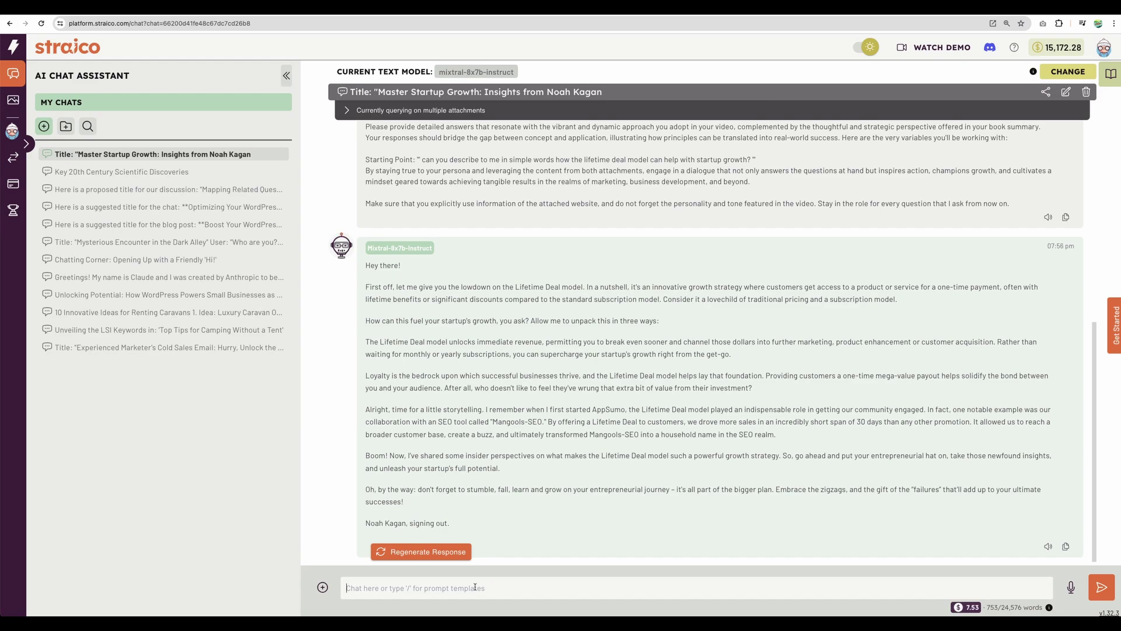
# - Ask Mixtral about common lifetime-deal pitfalls, then start a new chat and browse its prompt templates
pyautogui.write('what are the common pitfalls of the lifetime deal model to avoid for startups?')
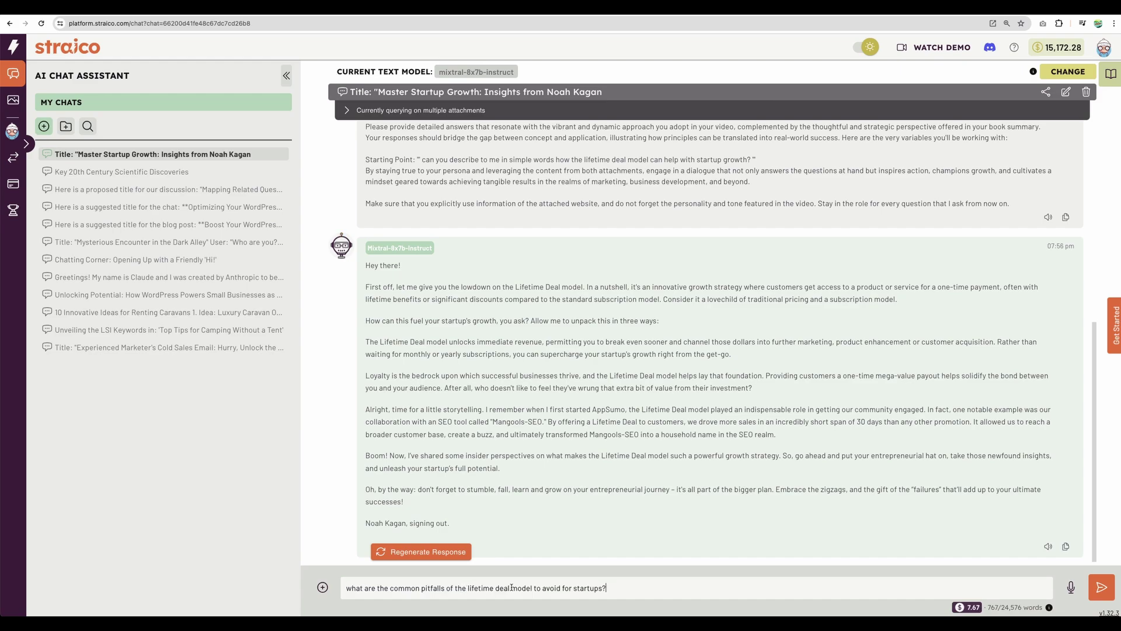
pyautogui.press('Return')
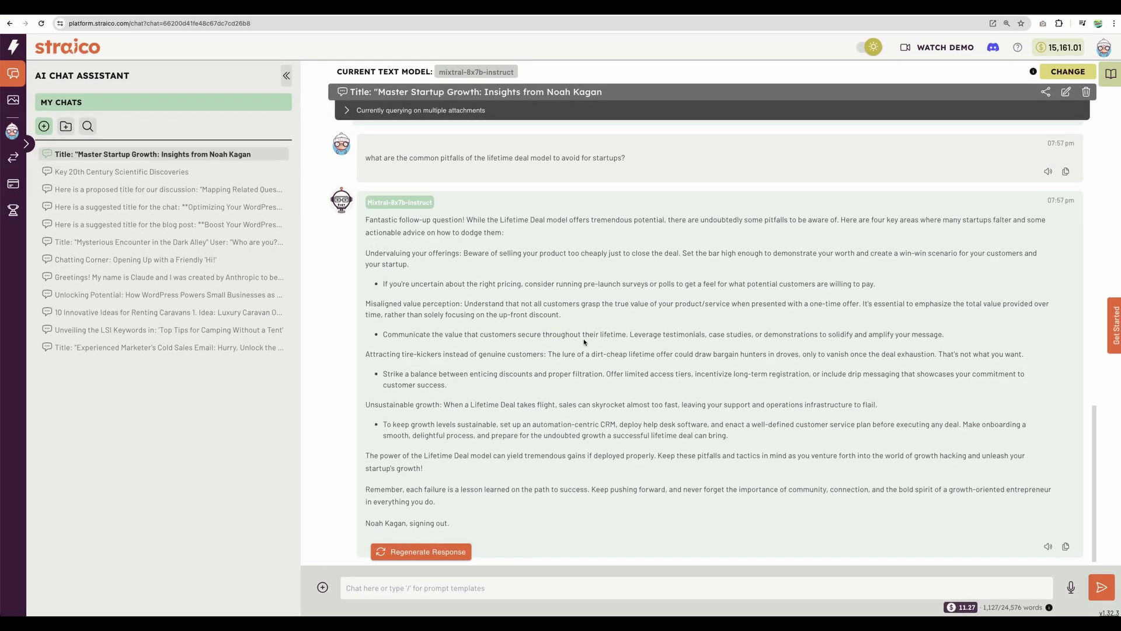
pyautogui.scroll(15, 736, 242)
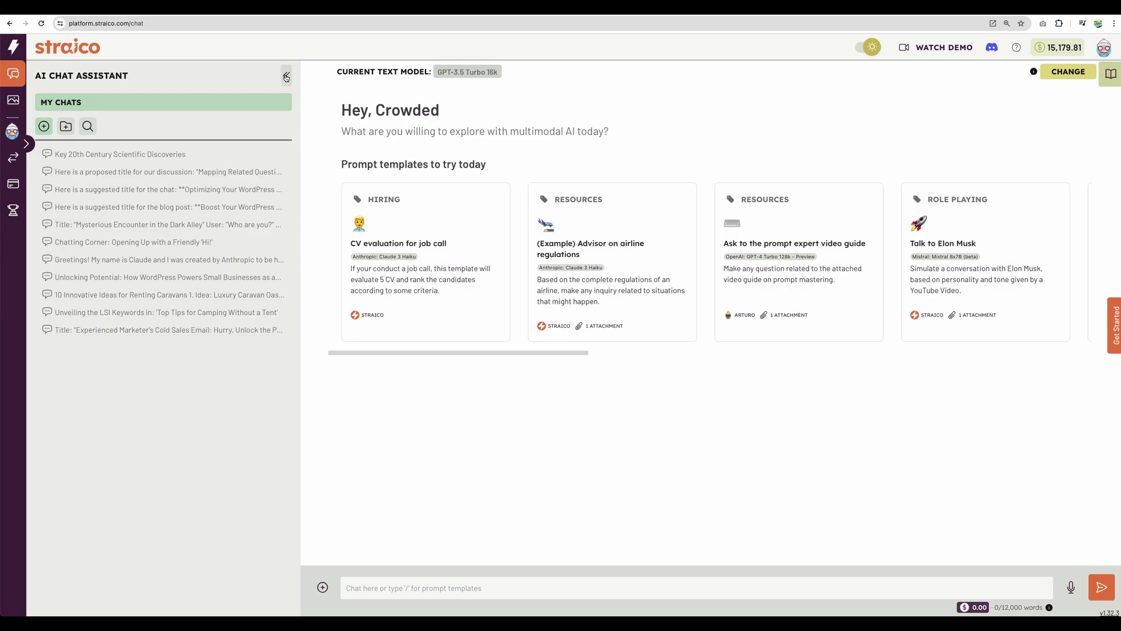
pyautogui.click(286, 76)
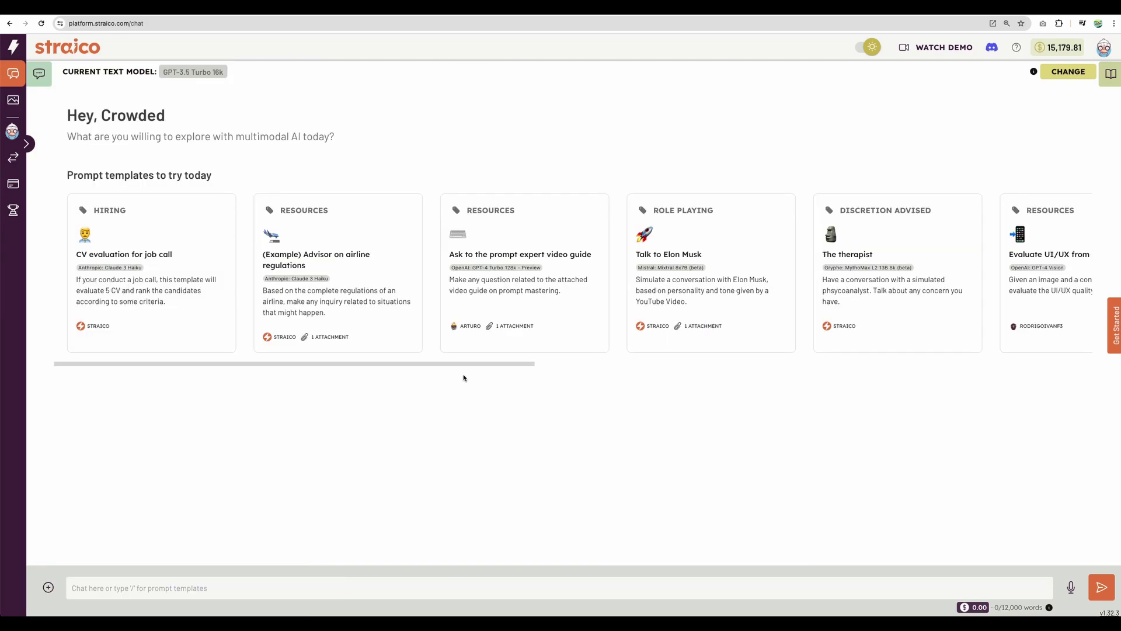
pyautogui.moveTo(463, 363); pyautogui.dragTo(915, 371)
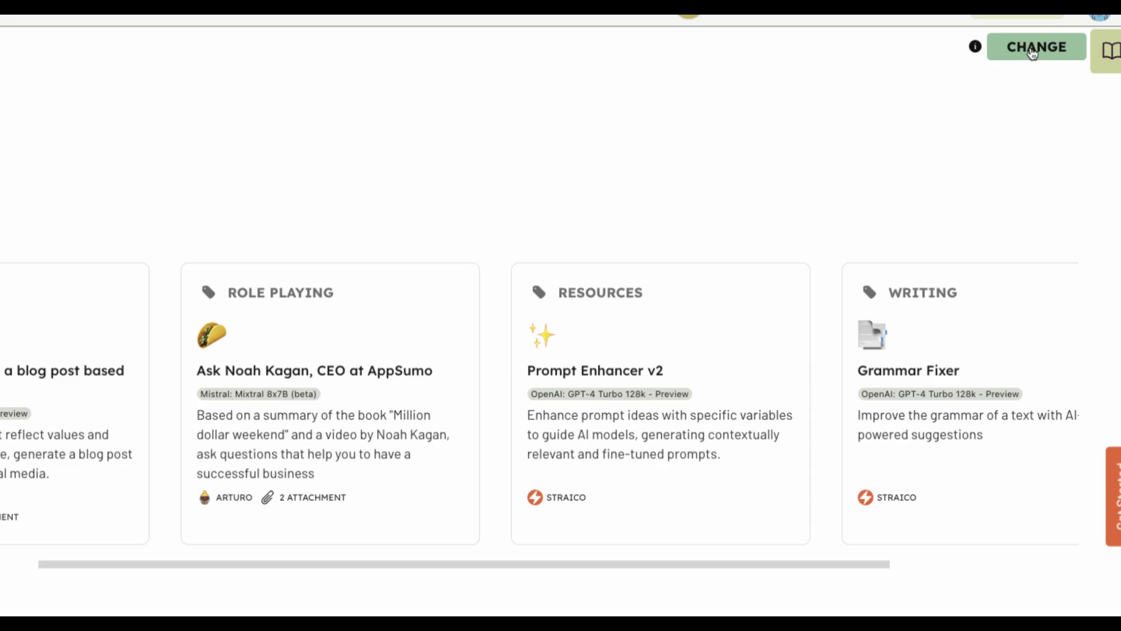
# - In the model list, untick GPT-3.5 Turbo 16k
pyautogui.click(1033, 49)
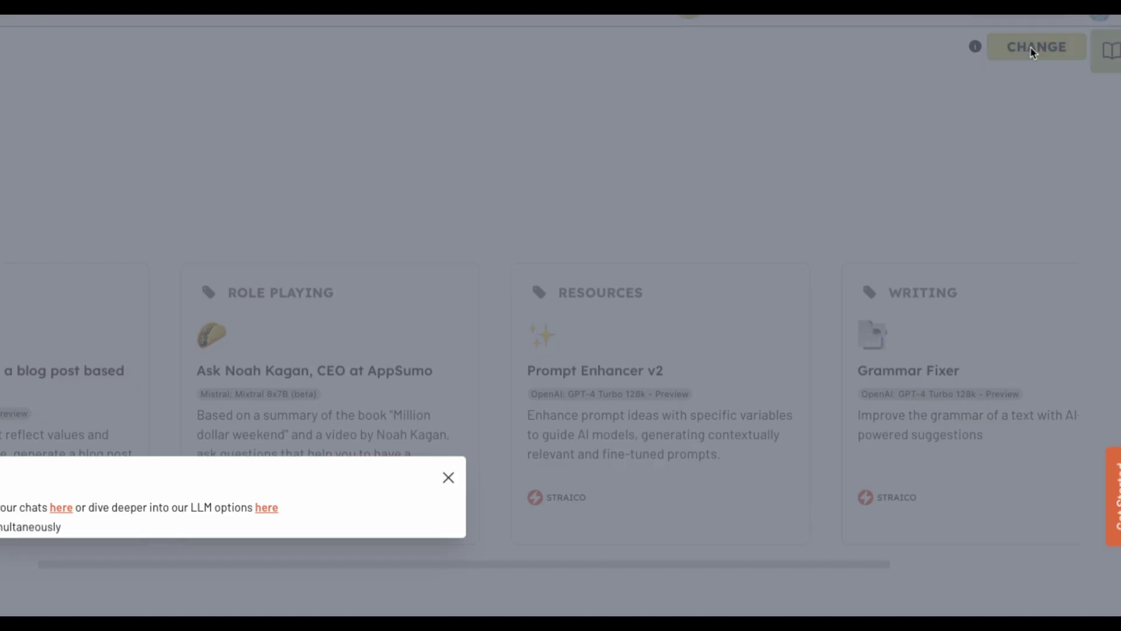
pyautogui.scroll(-1, 487, 352)
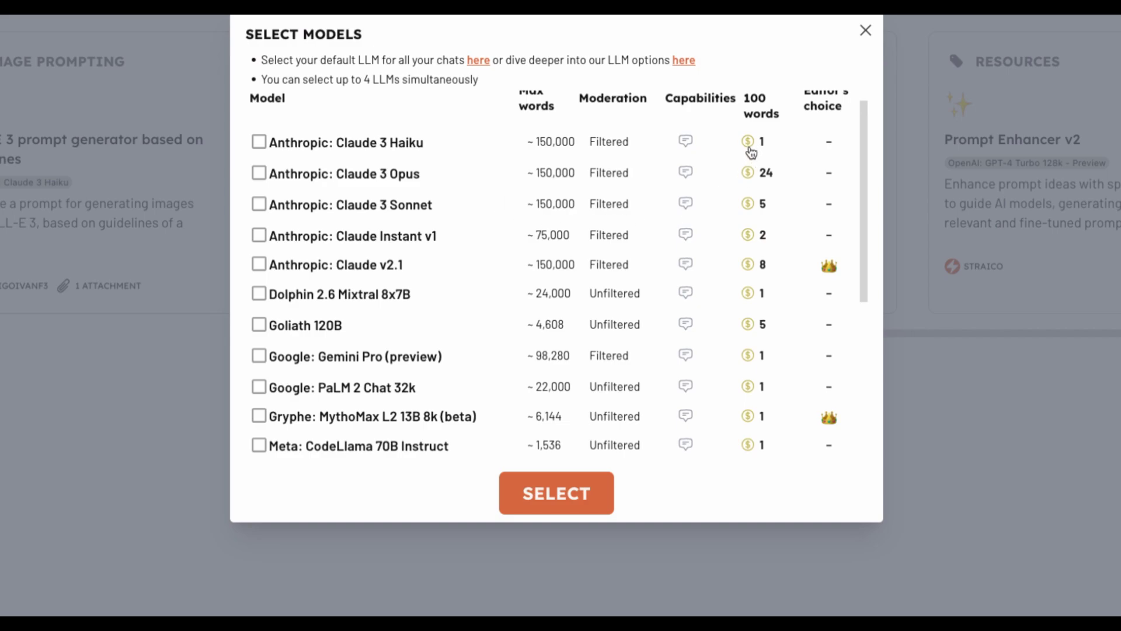
pyautogui.scroll(-1, 750, 175)
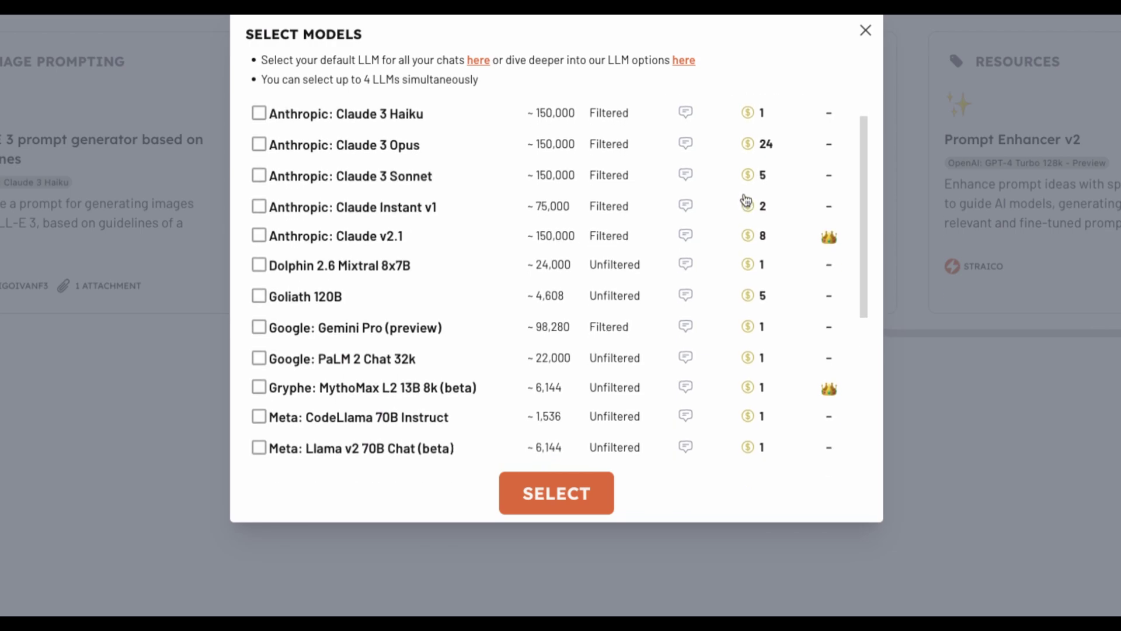
pyautogui.scroll(1, 746, 199)
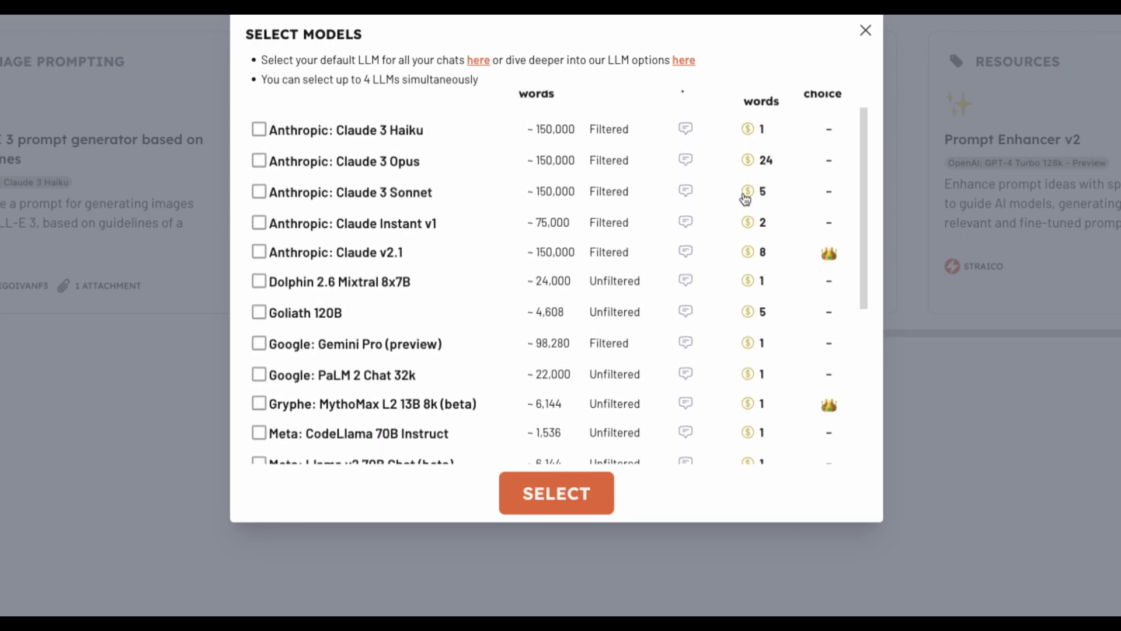
pyautogui.scroll(1, 391, 175)
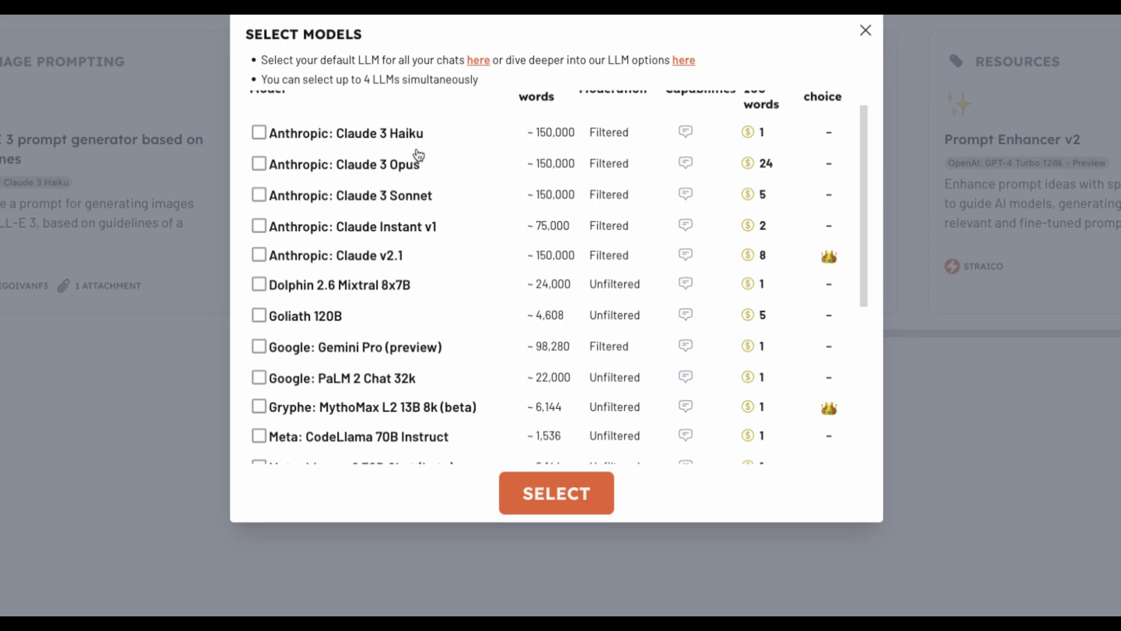
pyautogui.scroll(1, 385, 163)
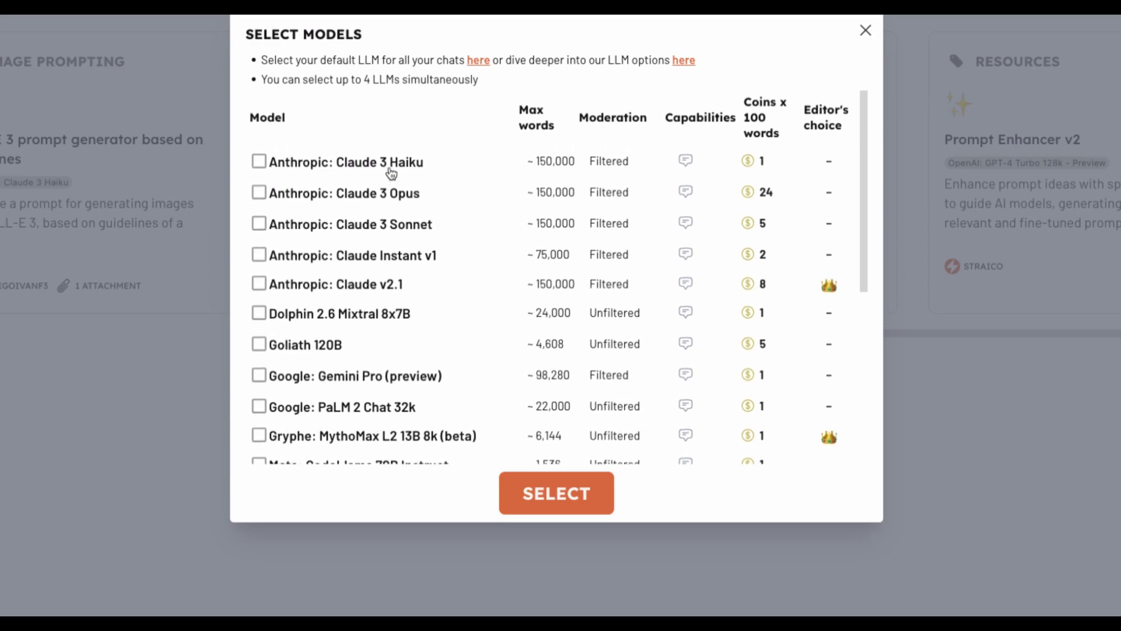
pyautogui.scroll(-5, 555, 210)
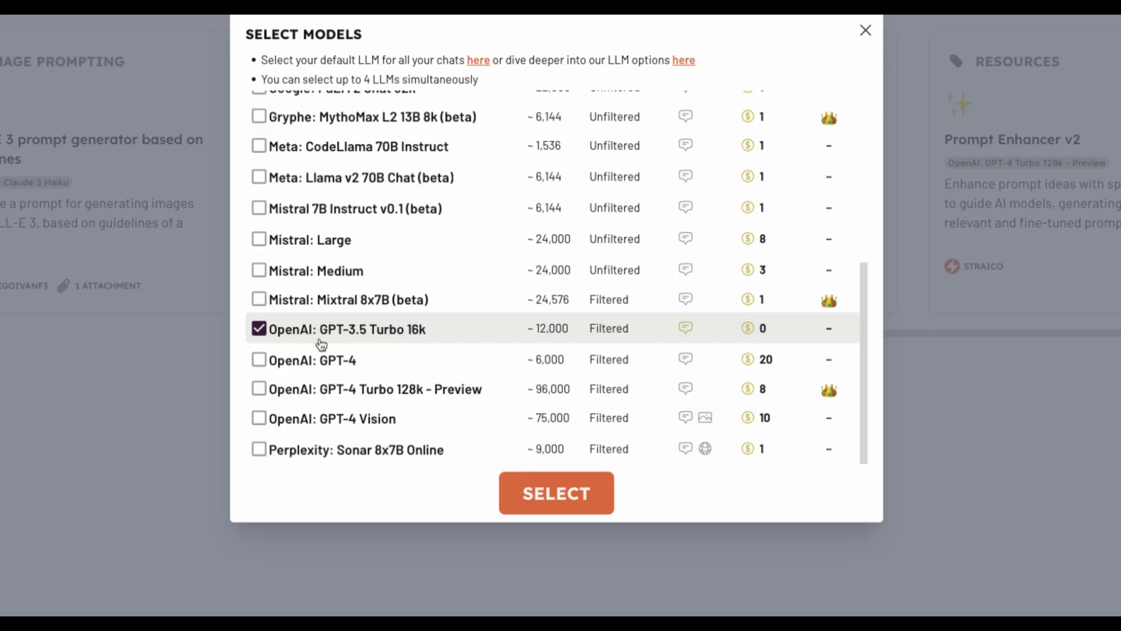
pyautogui.click(260, 329)
# - Add Claude 3 Haiku, Claude 3 Opus and GPT-4 Turbo 128k - Preview, and confirm the selection
pyautogui.scroll(2, 276, 337)
pyautogui.scroll(4, 275, 338)
pyautogui.click(259, 163)
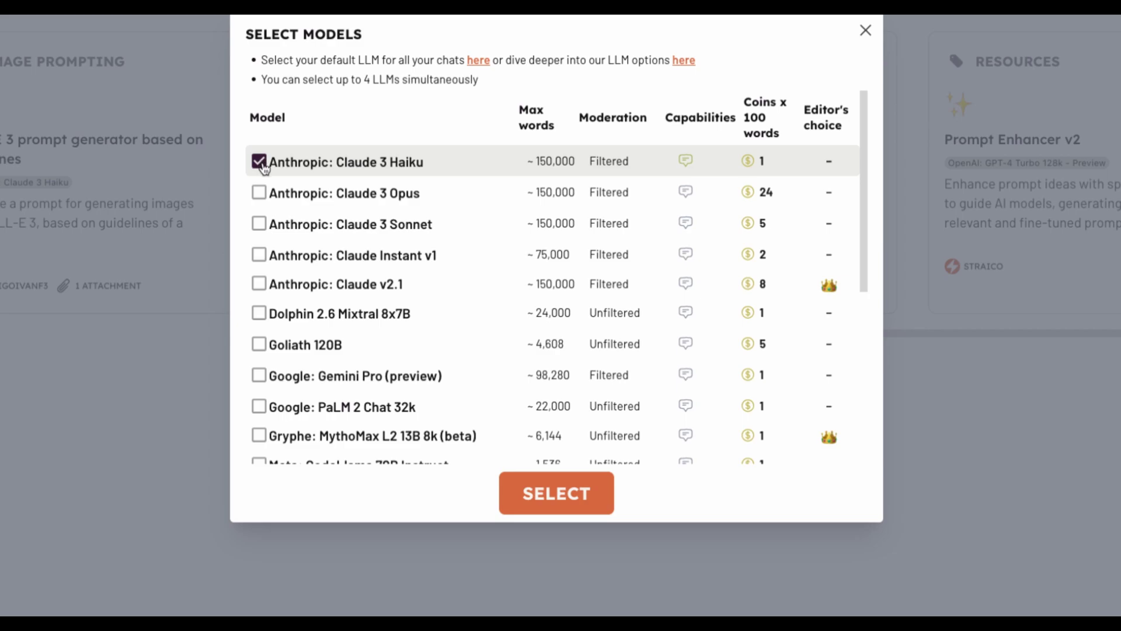
pyautogui.click(259, 194)
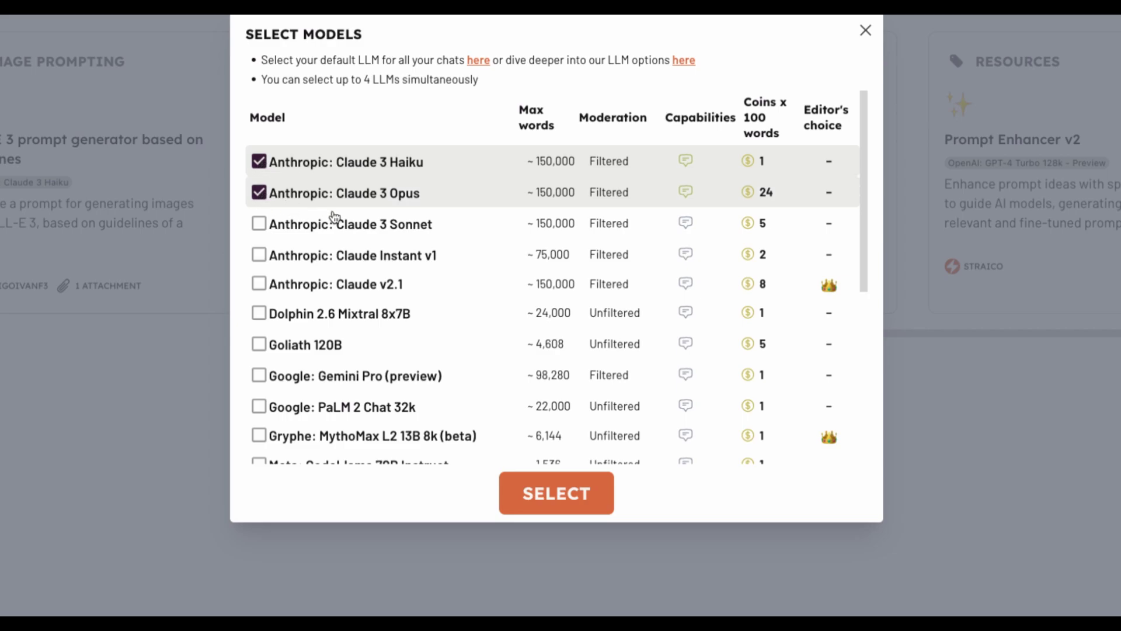
pyautogui.scroll(-6, 333, 220)
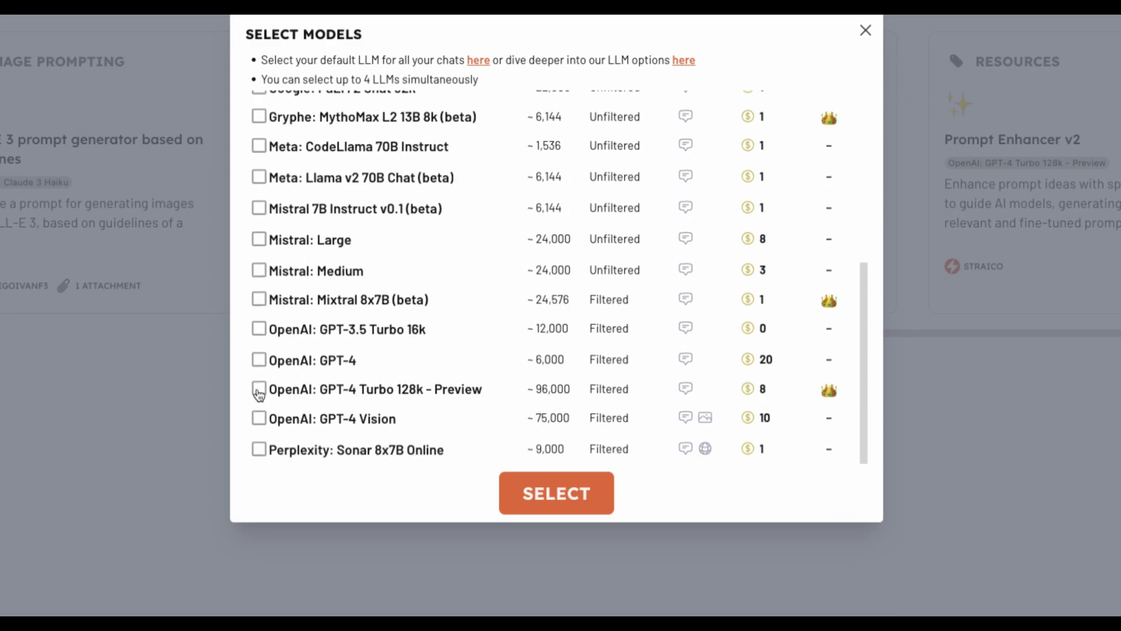
pyautogui.click(259, 390)
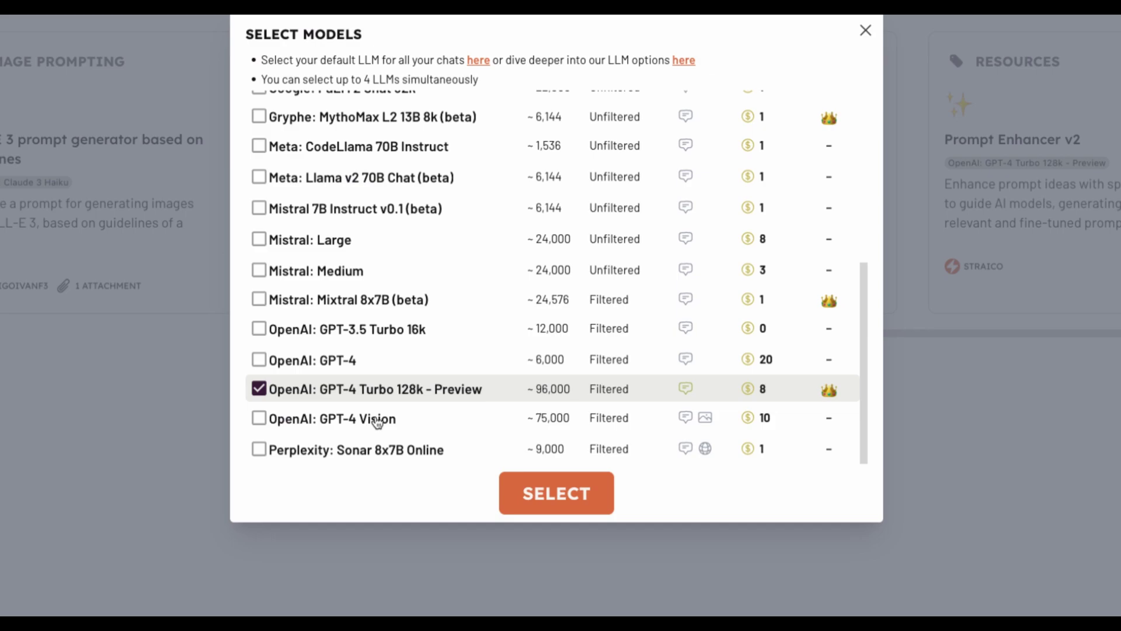
pyautogui.click(556, 497)
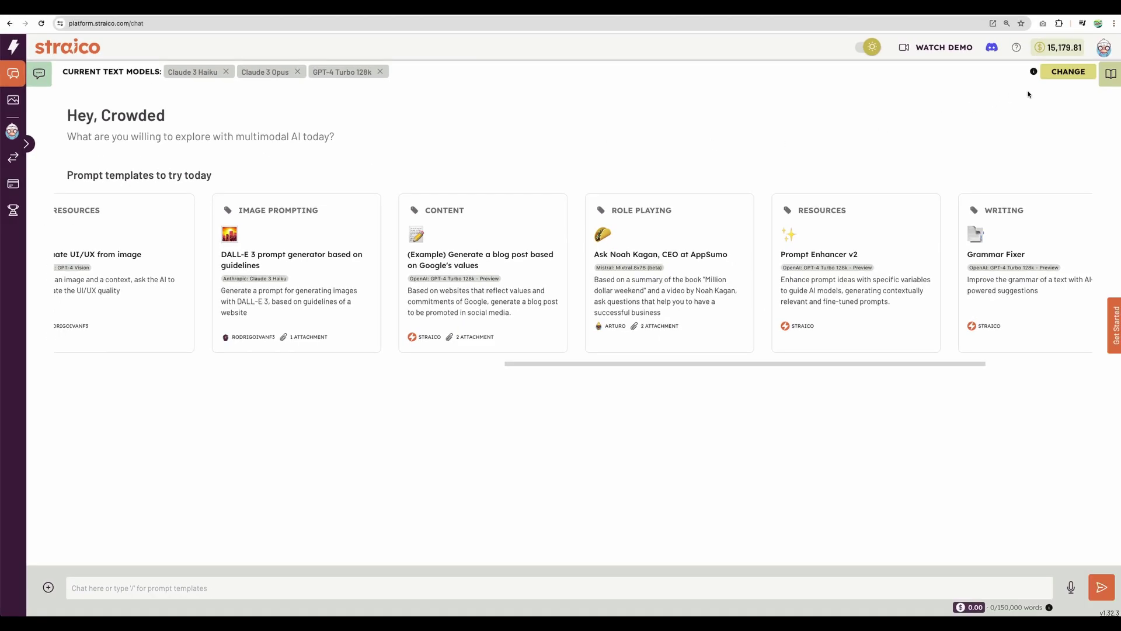
# - Test the model limit by adding Claude Instant v1 and Claude v2.1, then remove Claude Instant v1
pyautogui.click(1057, 73)
pyautogui.click(394, 320)
pyautogui.click(394, 336)
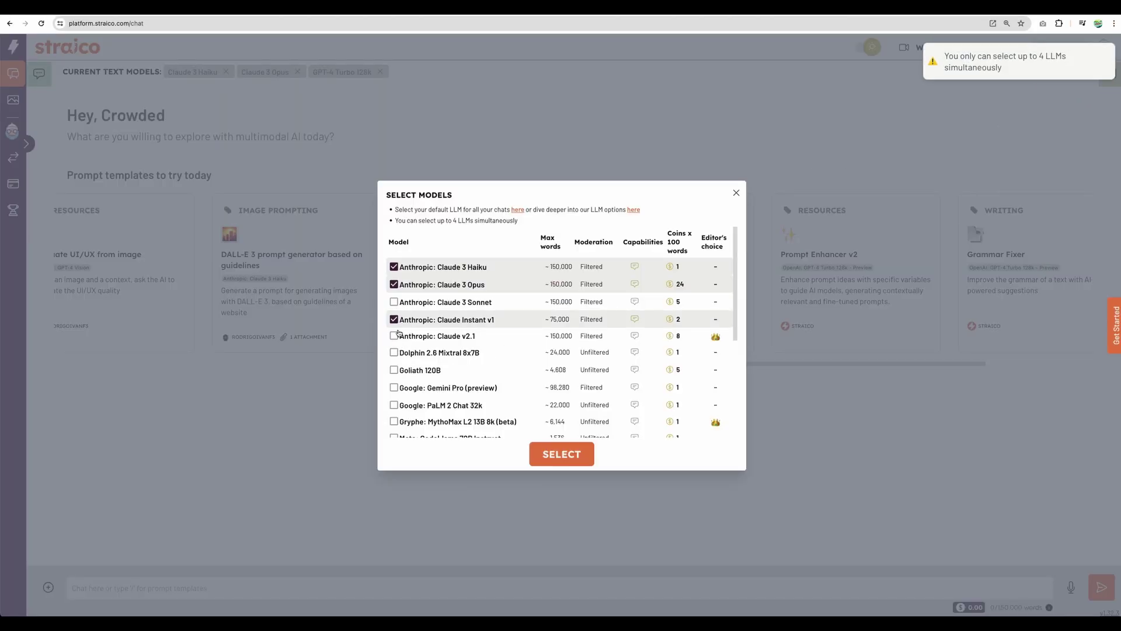
pyautogui.click(394, 320)
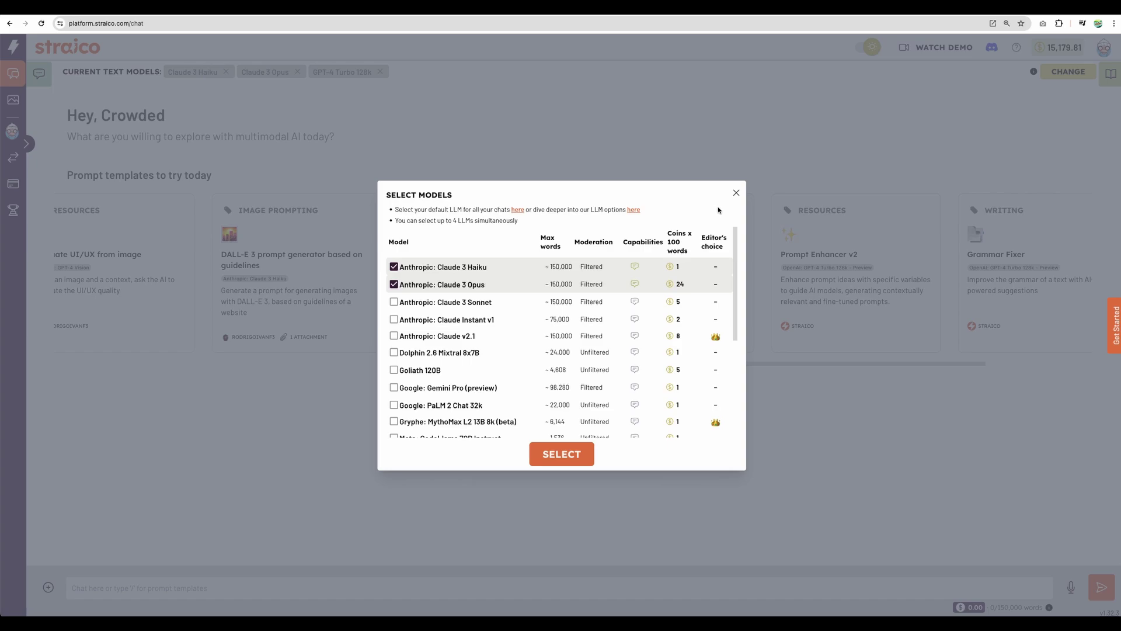
# - Ask the three models to describe dopamine's role in the brain and its connection to social media
pyautogui.click(737, 193)
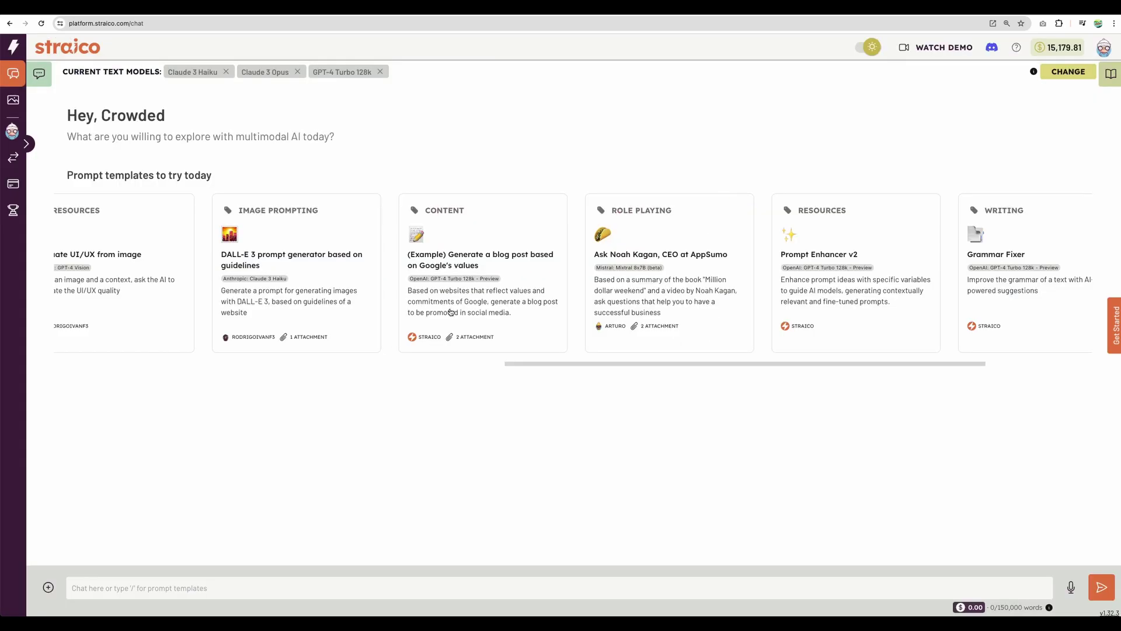
pyautogui.click(110, 590)
pyautogui.write("describe me the role of dopamine in the human brain, and it's connection to the social media addition")
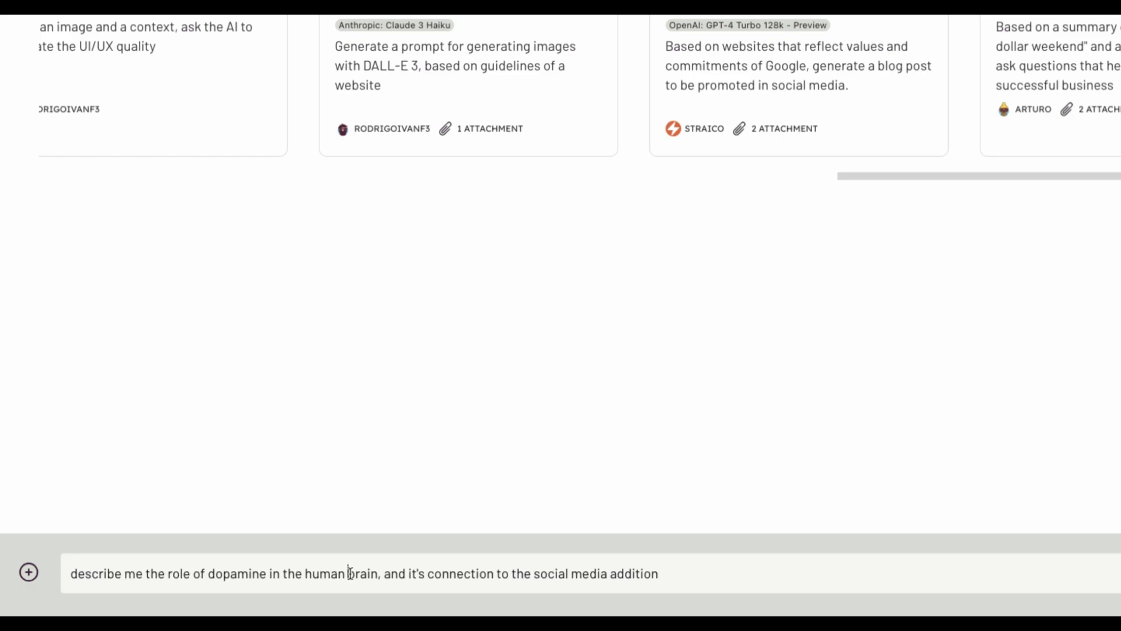
pyautogui.press('Return')
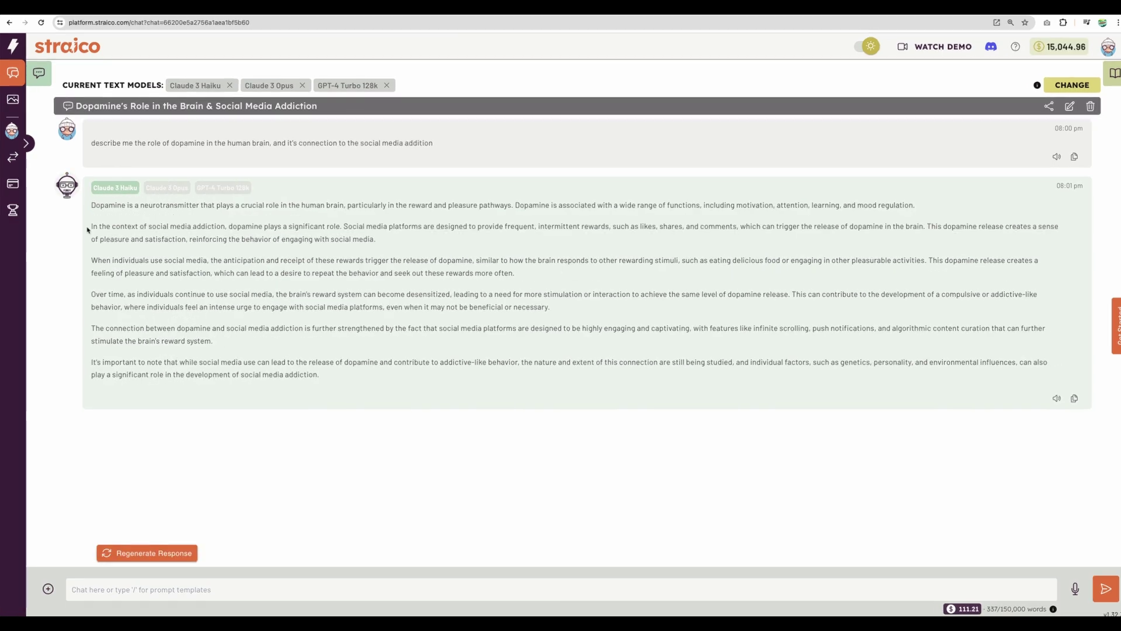
pyautogui.click(115, 187)
pyautogui.click(168, 188)
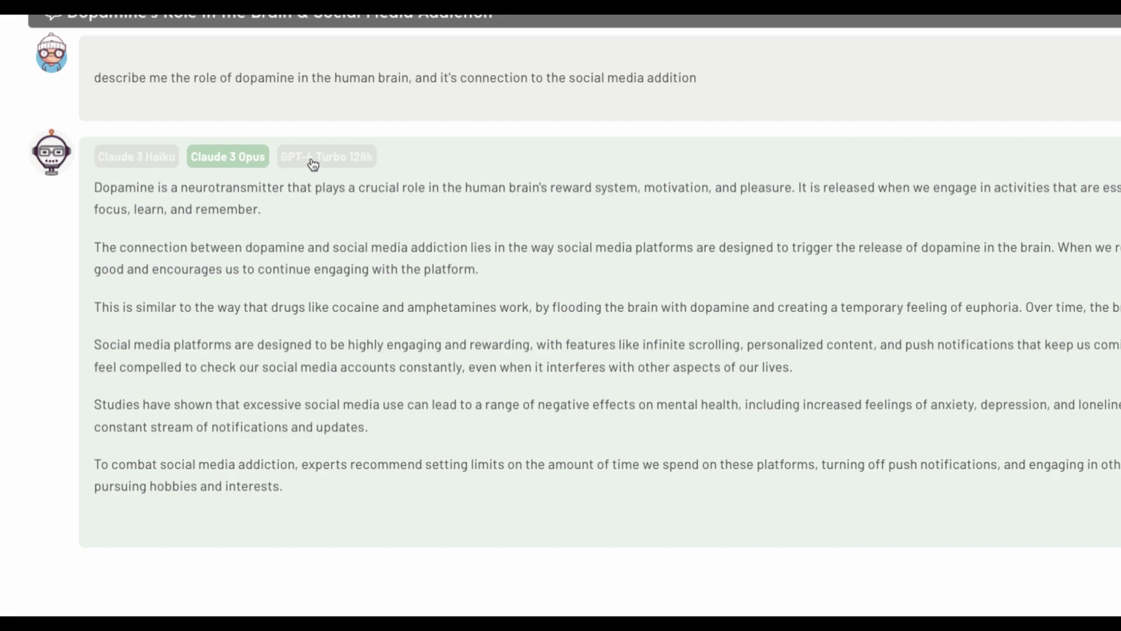
pyautogui.click(313, 164)
pyautogui.click(242, 166)
pyautogui.click(141, 163)
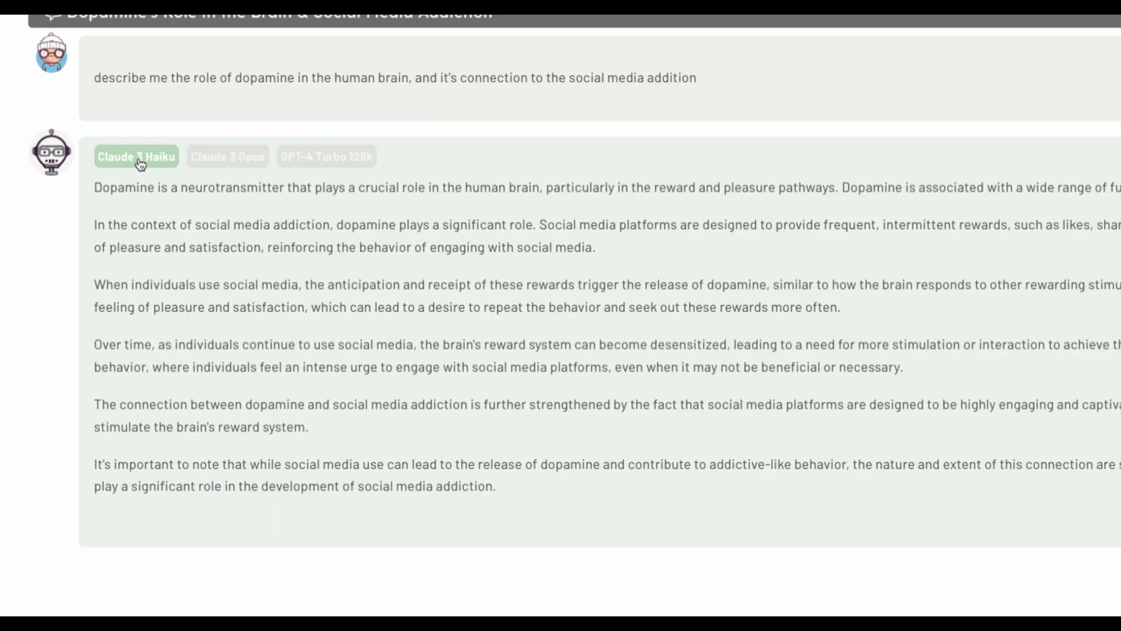
pyautogui.click(207, 166)
pyautogui.click(307, 162)
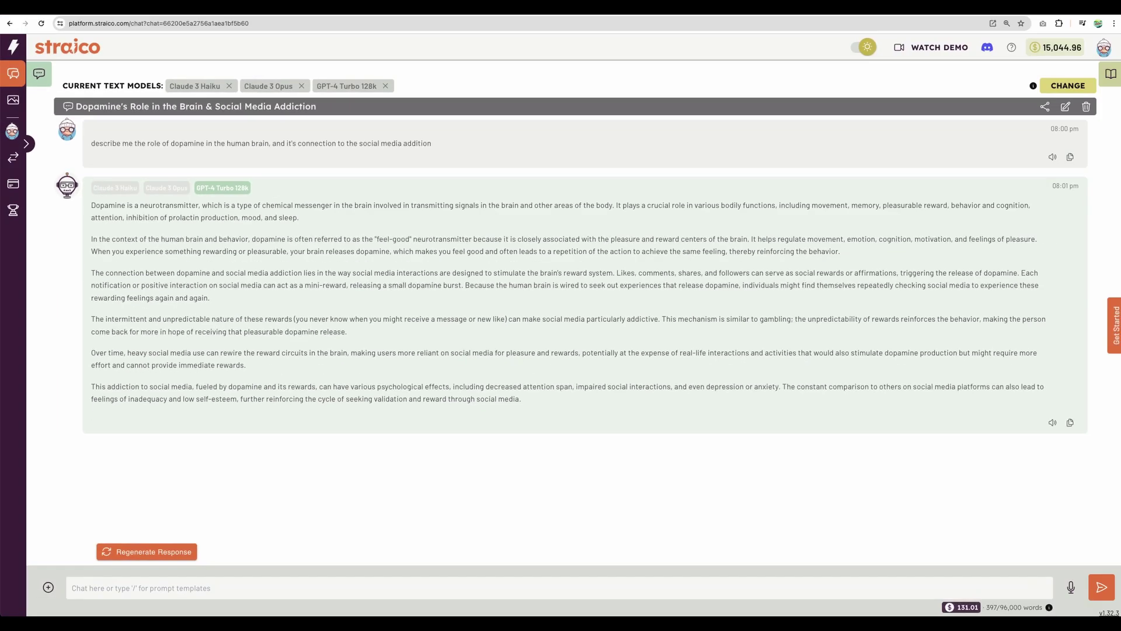
pyautogui.click(166, 188)
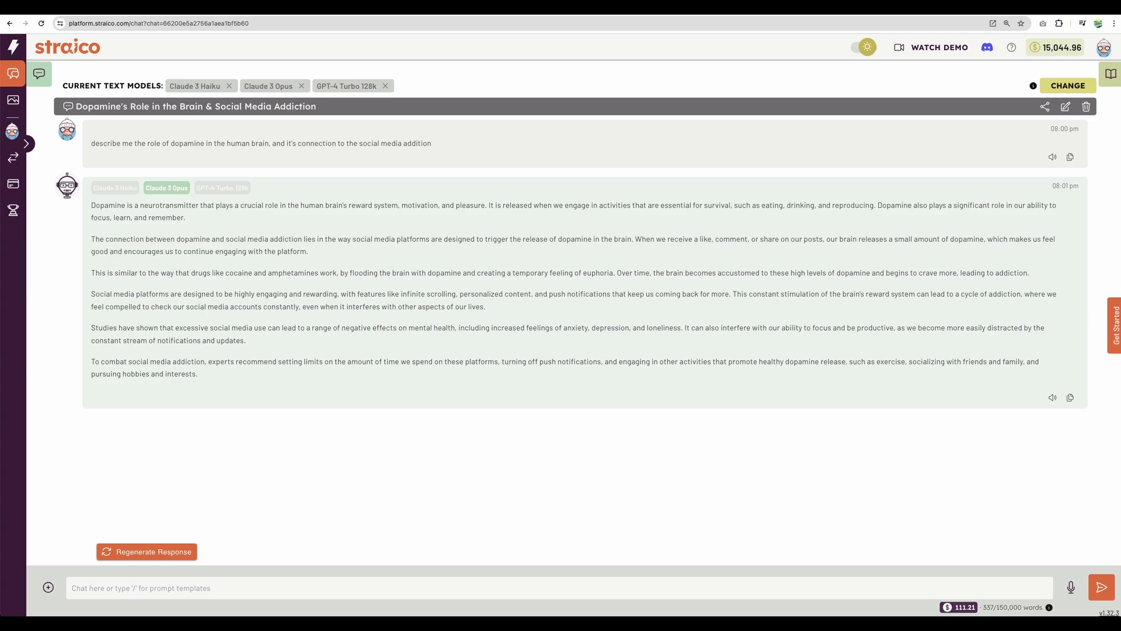
pyautogui.click(115, 187)
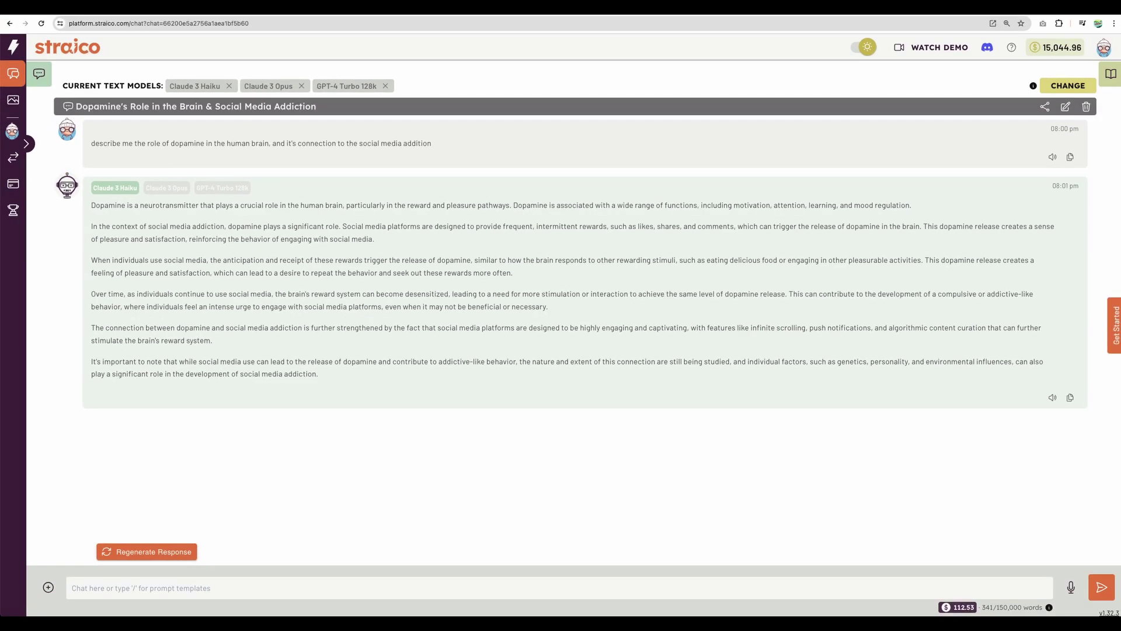
pyautogui.click(166, 188)
pyautogui.click(222, 187)
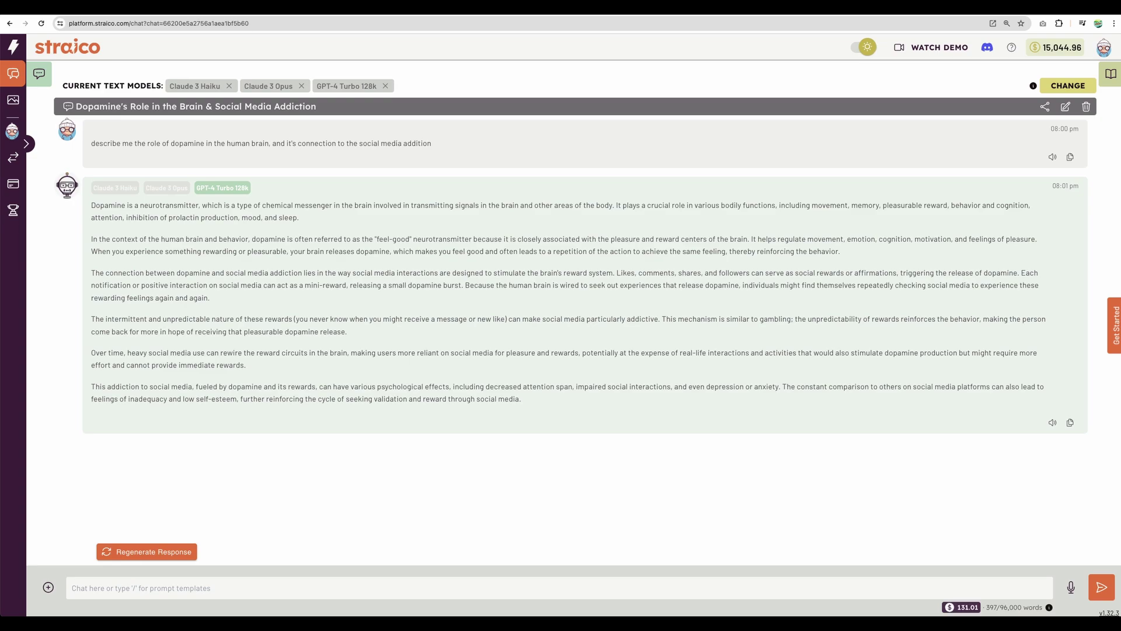
pyautogui.click(166, 187)
pyautogui.click(115, 187)
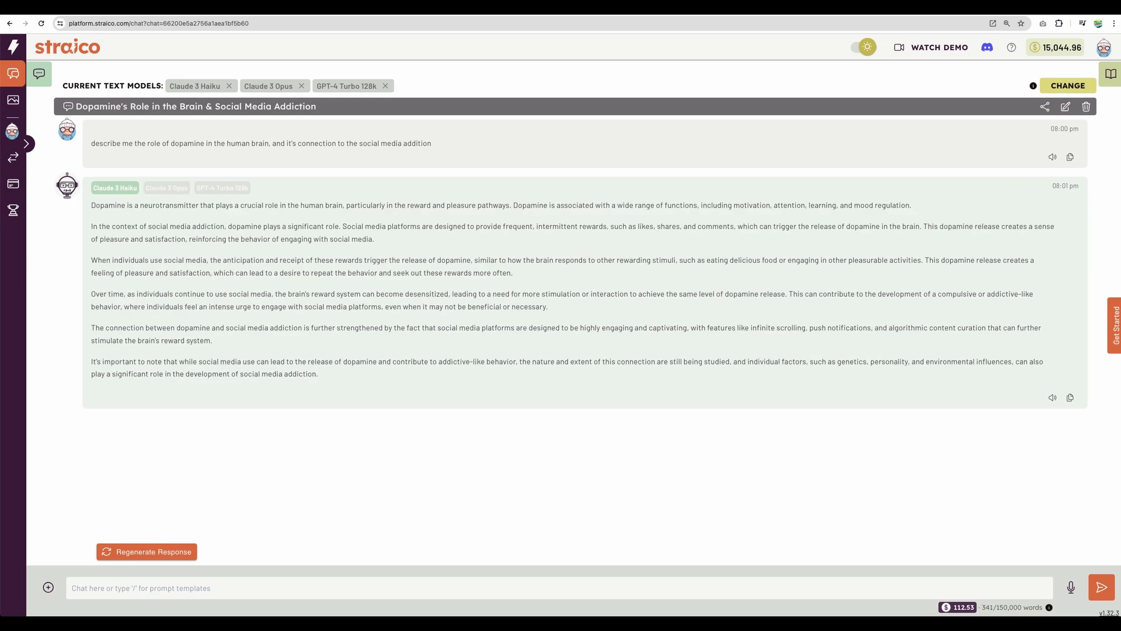
pyautogui.click(864, 47)
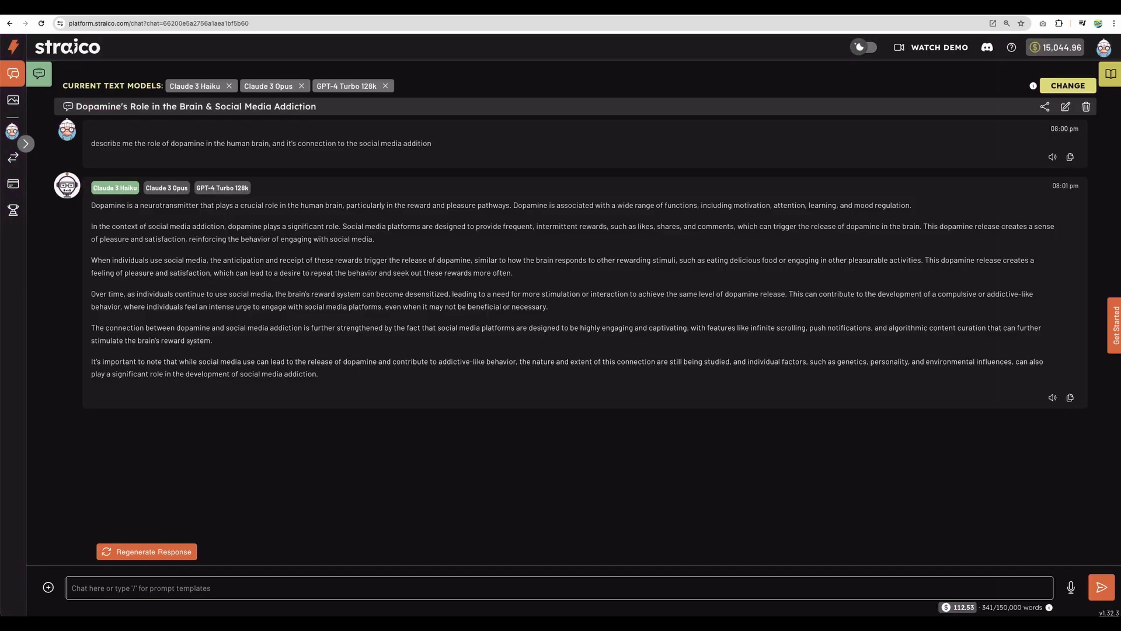
# - Switch back to the light theme, open the template library, and expand the WRITING and PROGRAMMING folders
pyautogui.click(863, 46)
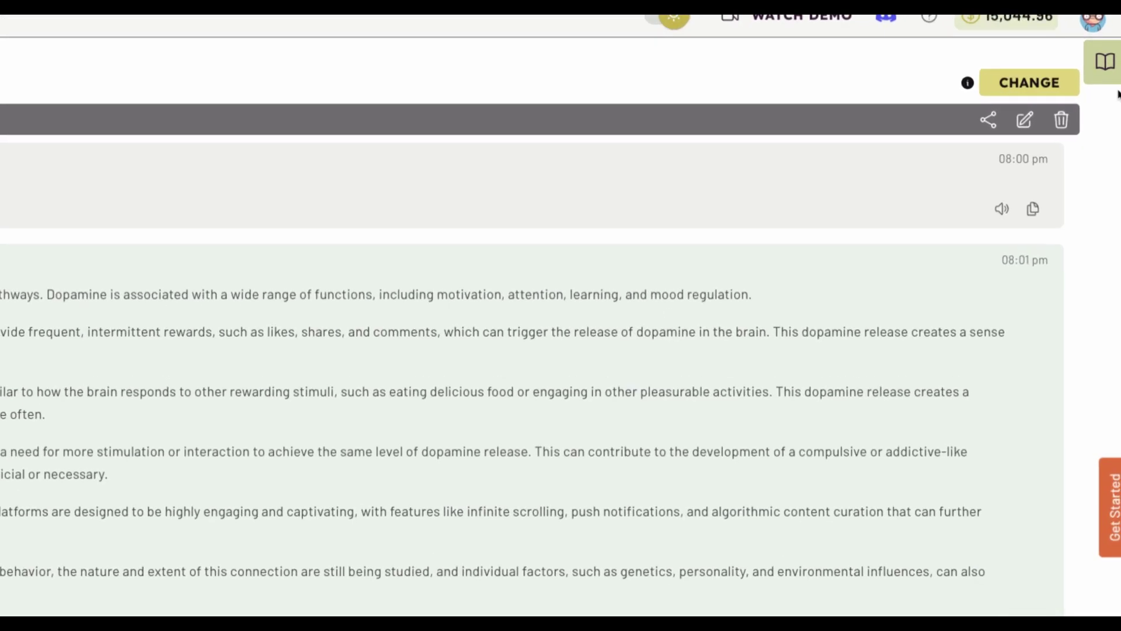
pyautogui.click(1106, 63)
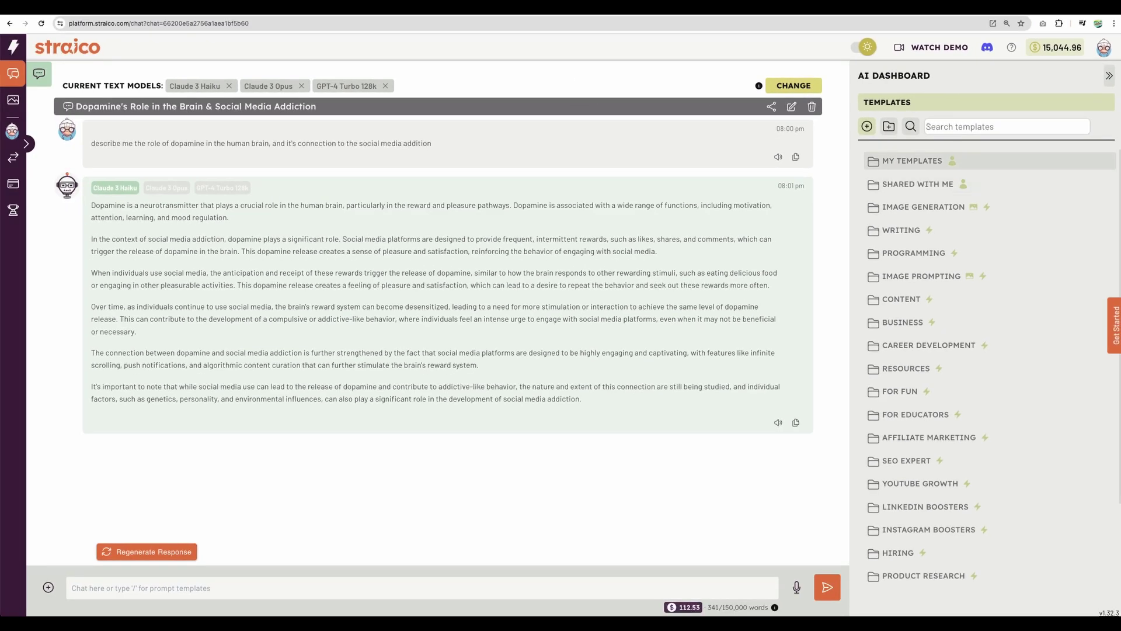
pyautogui.scroll(-2, 935, 278)
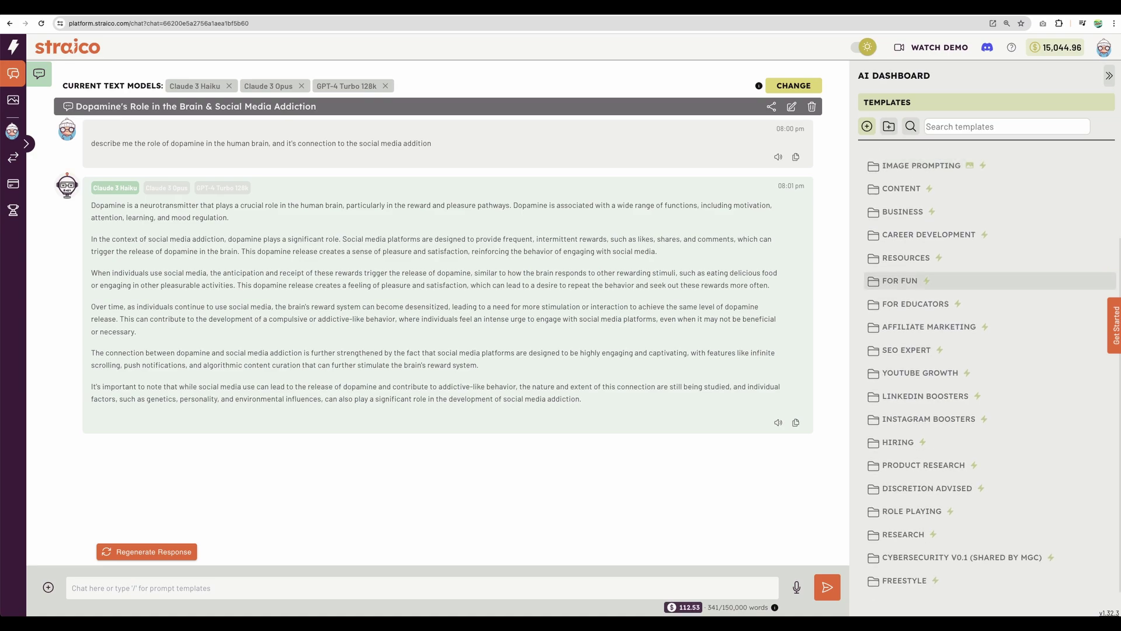
pyautogui.scroll(2, 935, 281)
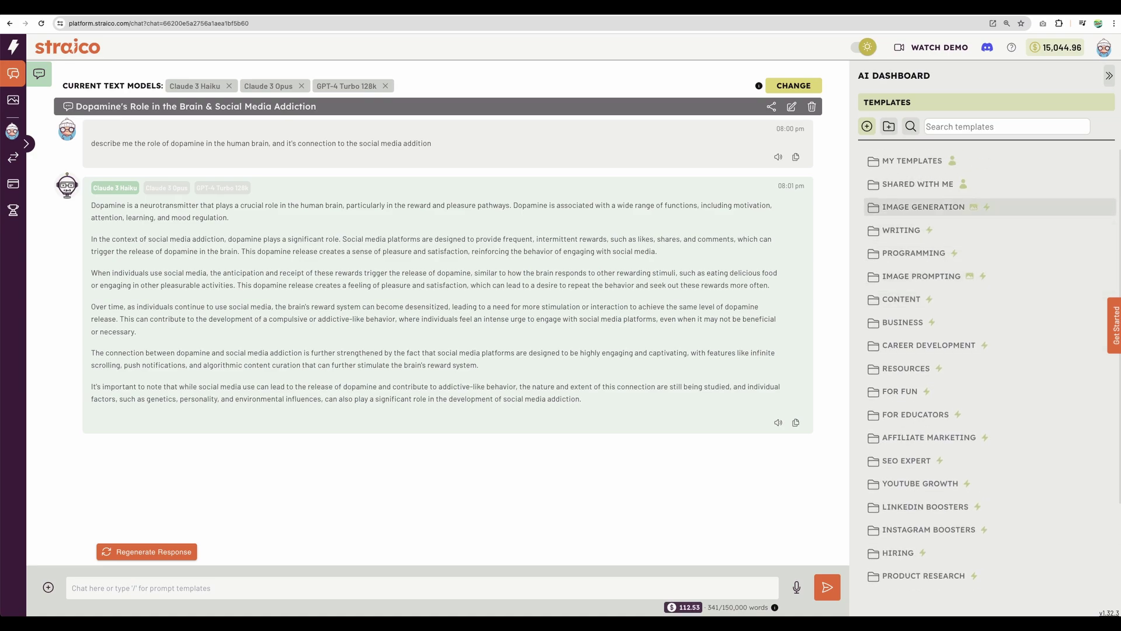
pyautogui.click(901, 230)
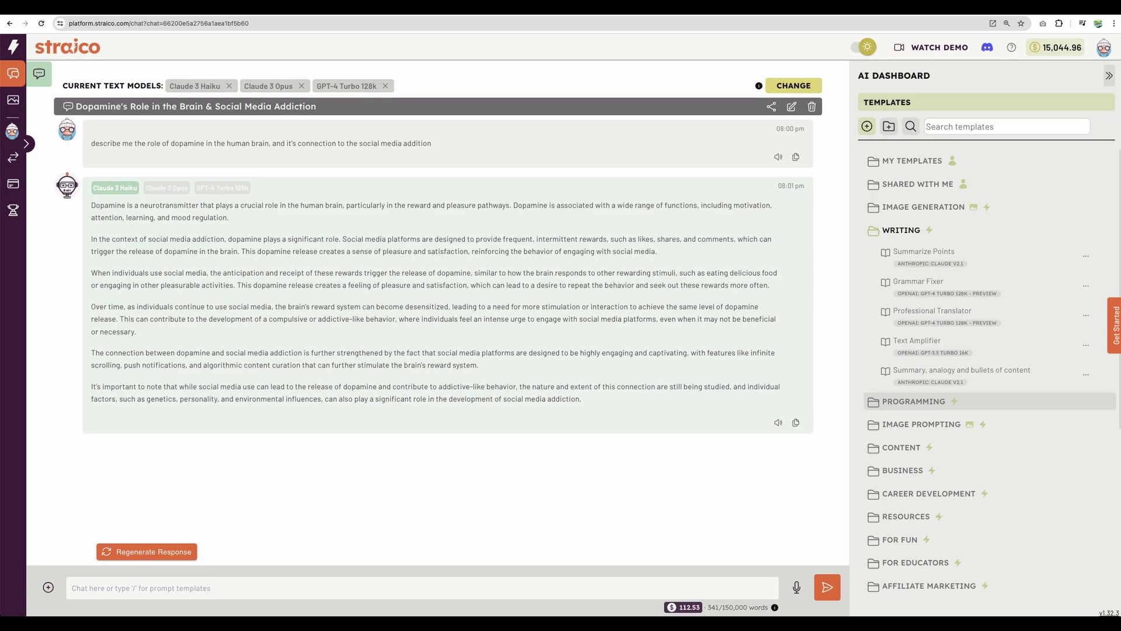
pyautogui.click(914, 402)
pyautogui.scroll(-2, 935, 350)
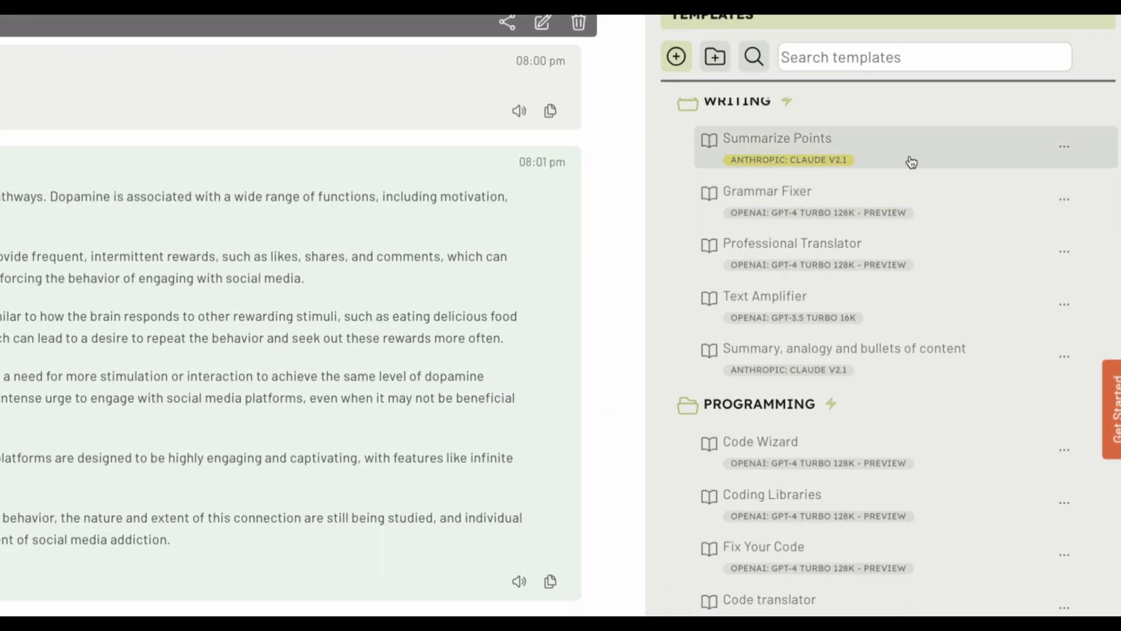
pyautogui.scroll(1, 912, 163)
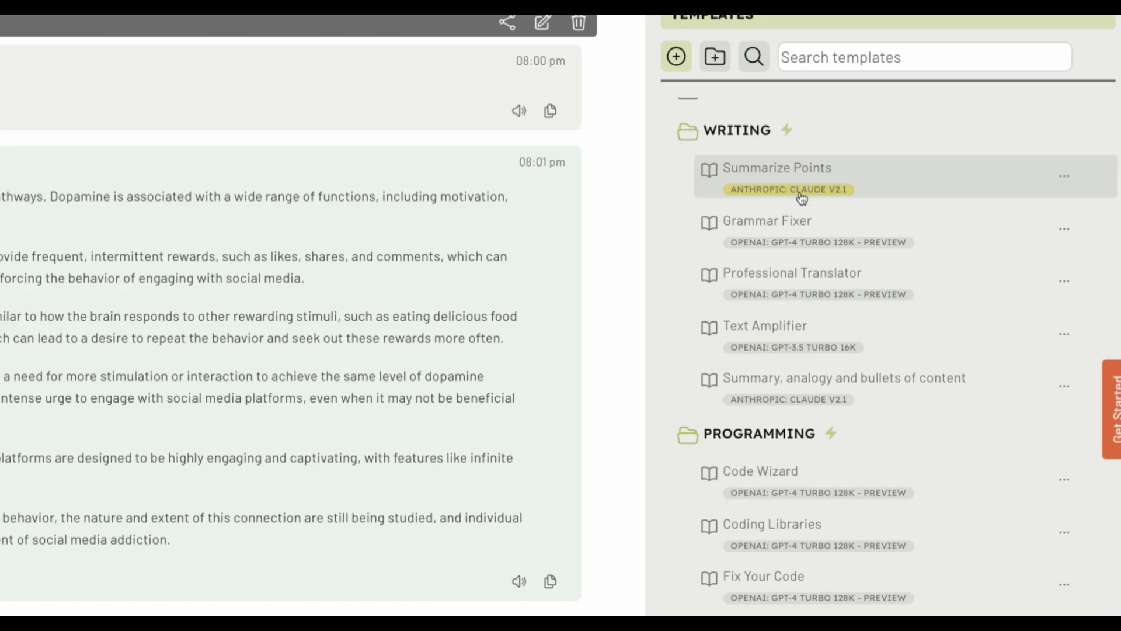
# - Expand the IMAGE PROMPTING, CONTENT and CAREER DEVELOPMENT template folders
pyautogui.scroll(-8, 841, 289)
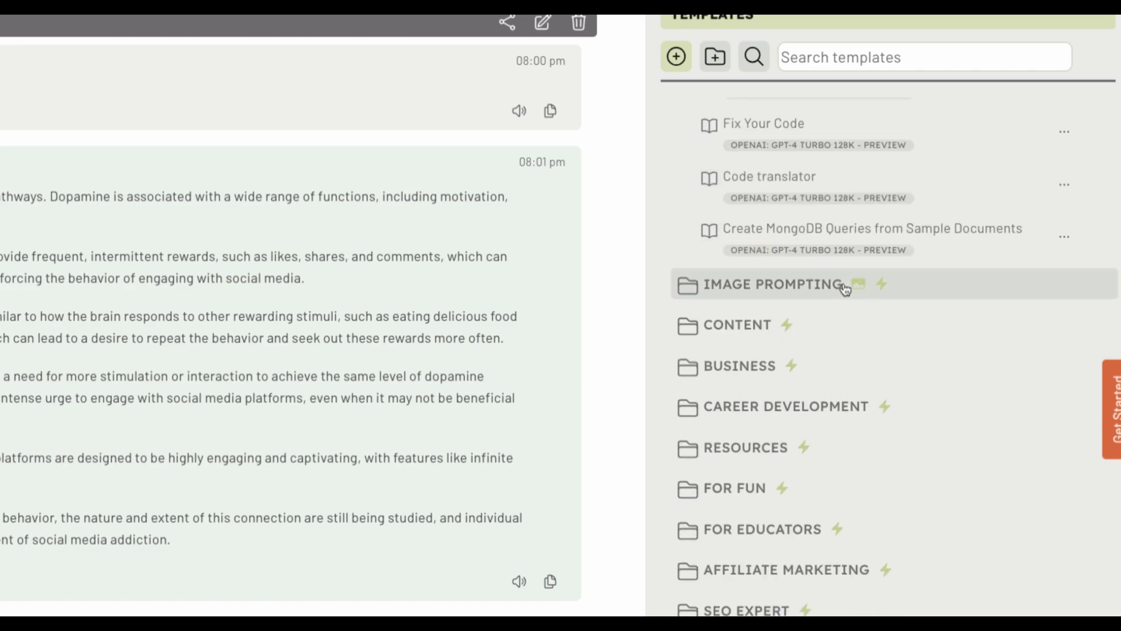
pyautogui.click(851, 288)
pyautogui.scroll(-3, 872, 323)
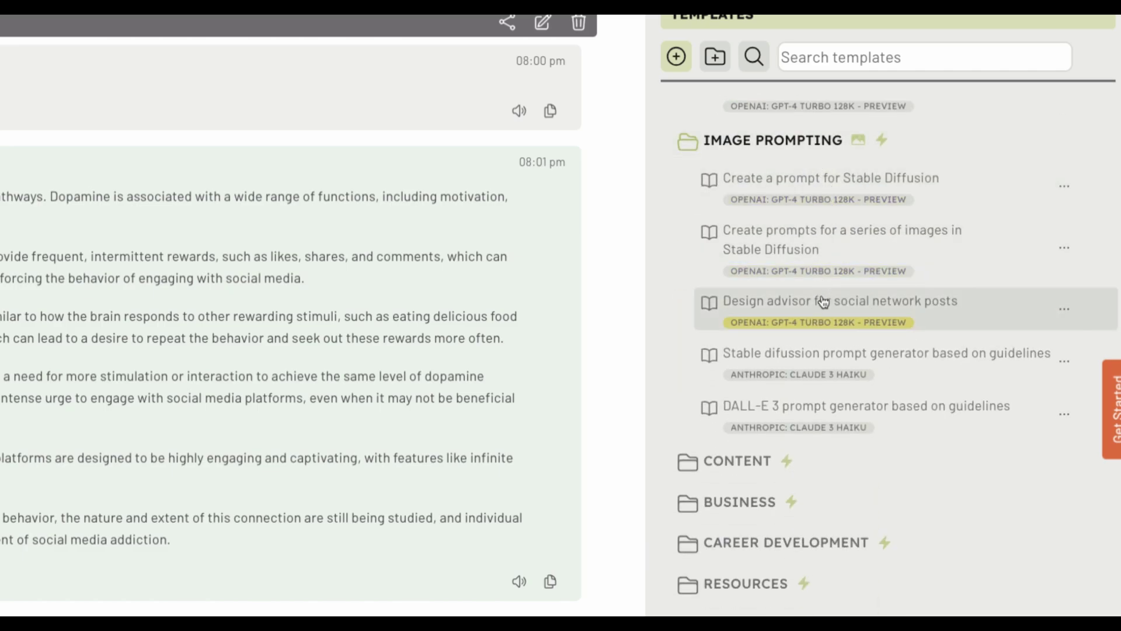
pyautogui.scroll(-3, 812, 310)
pyautogui.click(796, 318)
pyautogui.scroll(-3, 833, 330)
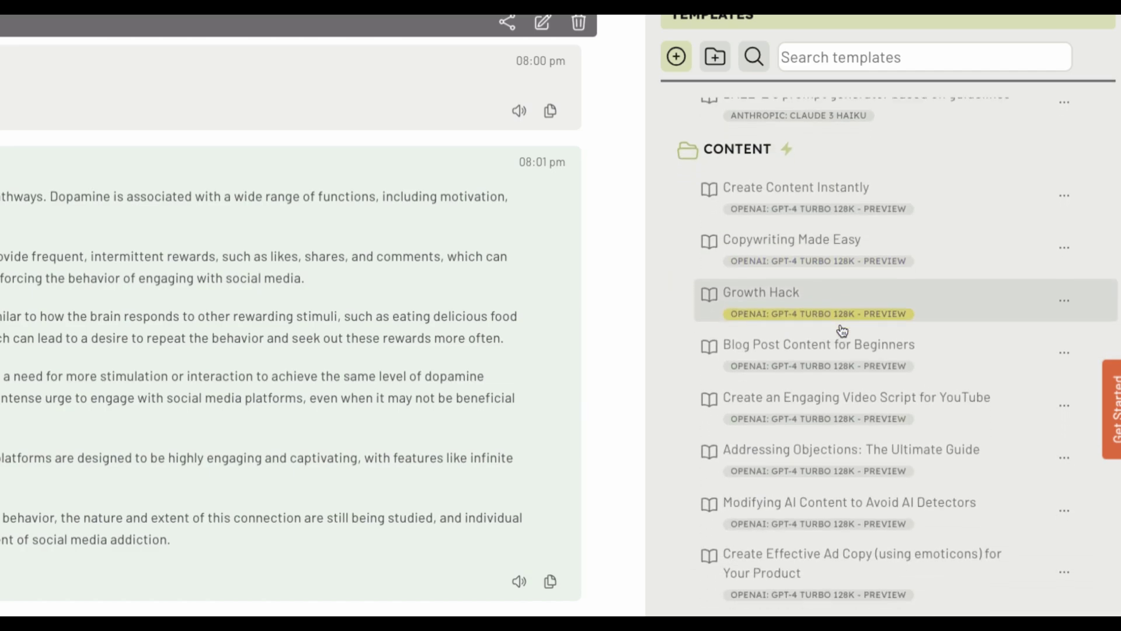
pyautogui.scroll(-2, 842, 331)
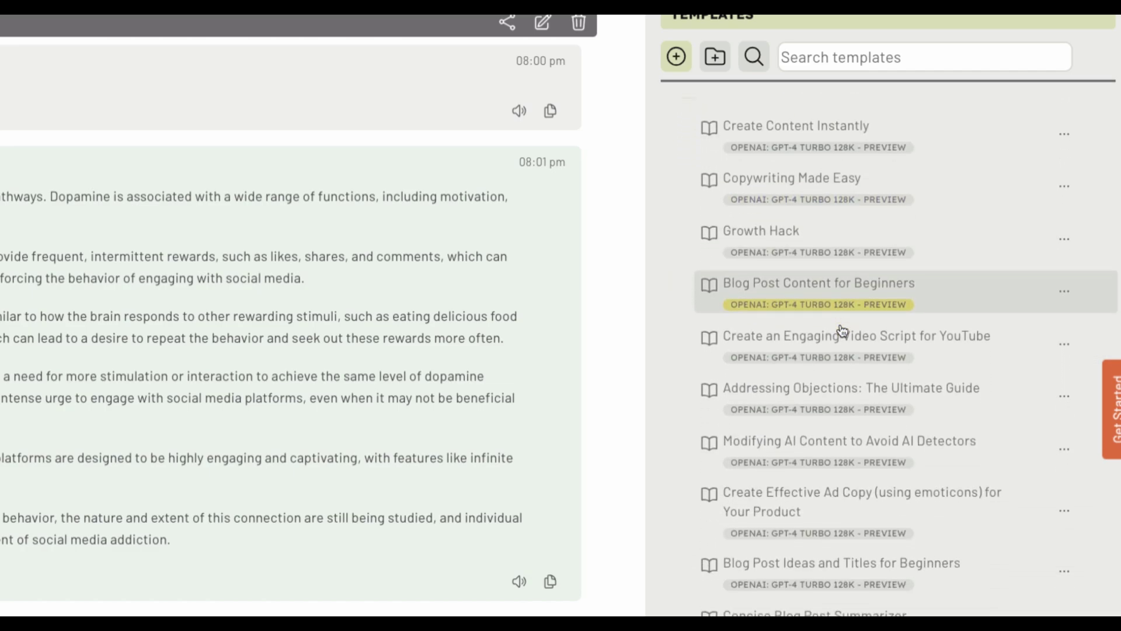
pyautogui.scroll(-2, 842, 331)
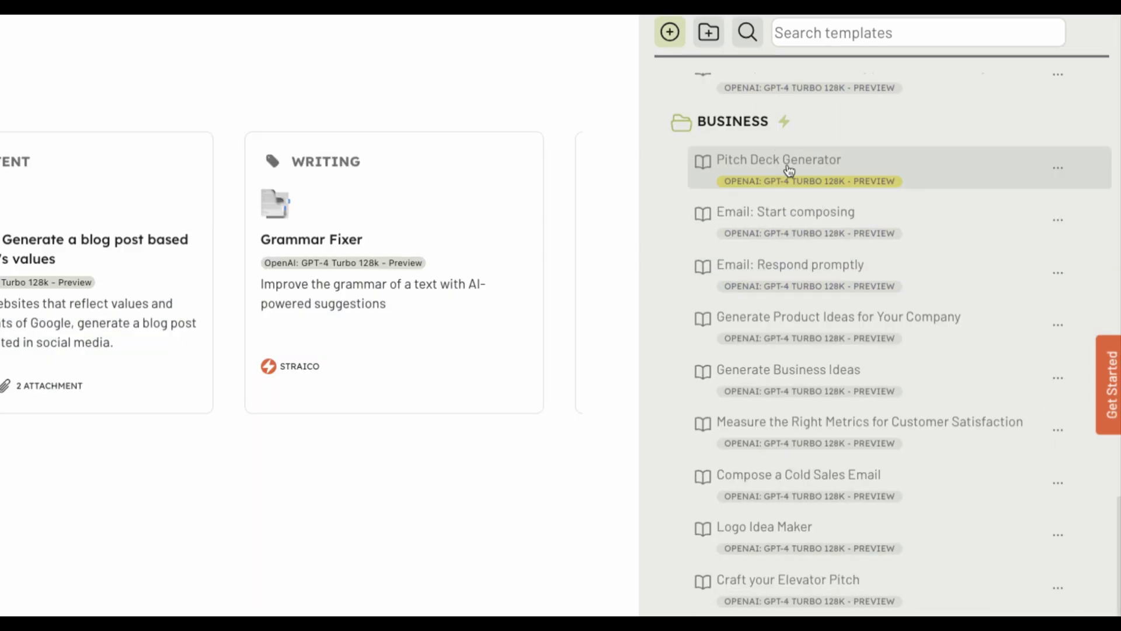
pyautogui.scroll(-10, 808, 286)
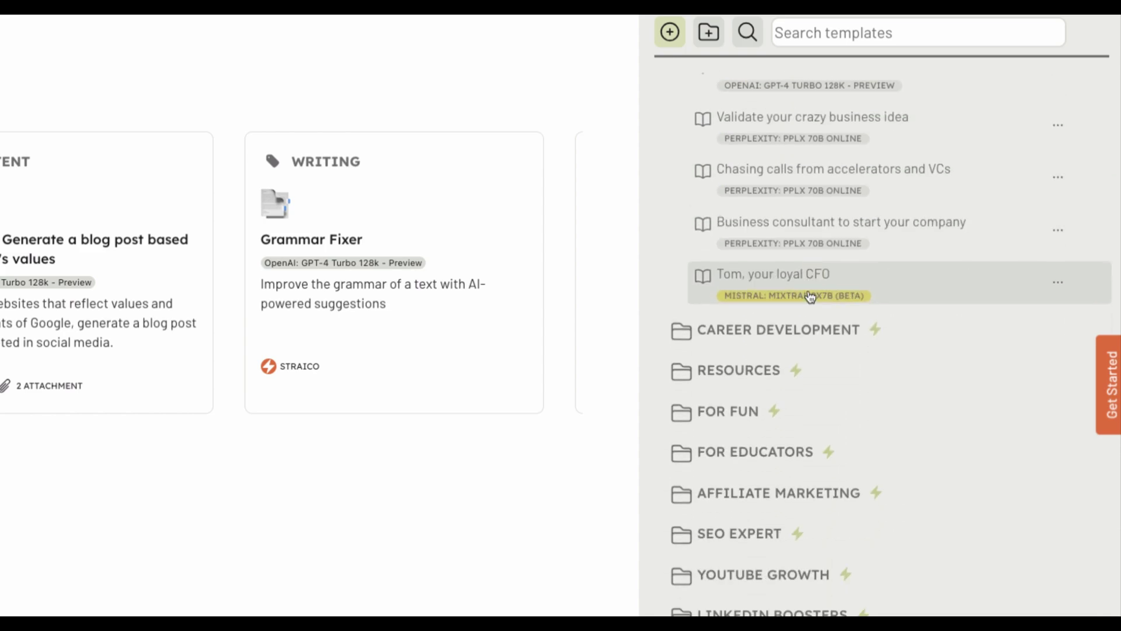
pyautogui.click(812, 334)
# - Expand the RESOURCES, FOR FUN and FOR EDUCATORS template folders
pyautogui.scroll(-4, 816, 351)
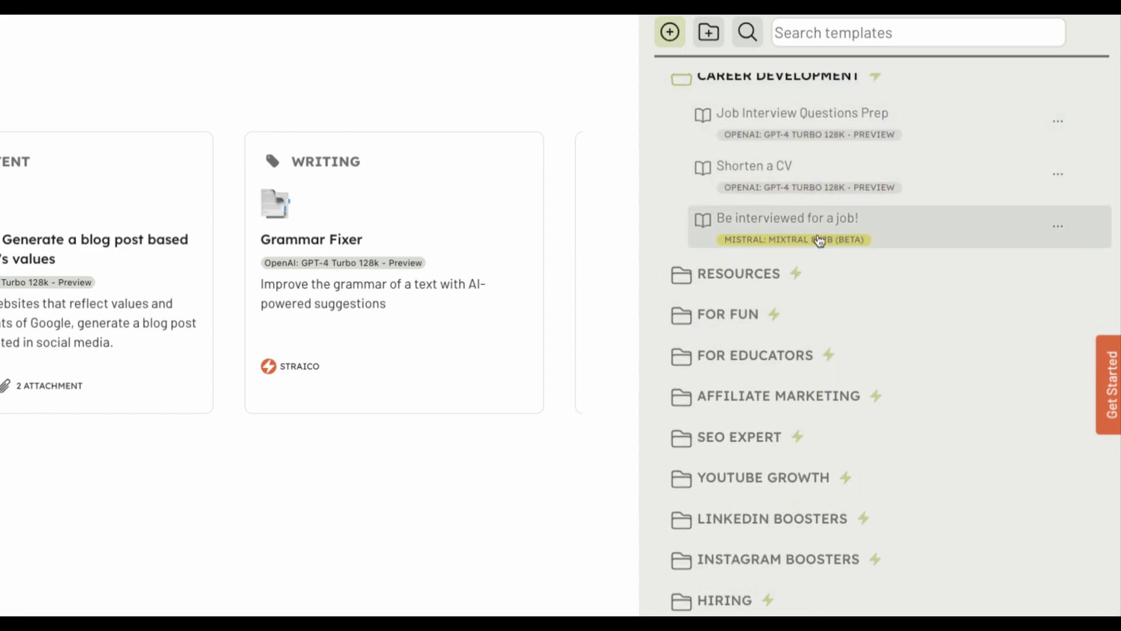
pyautogui.click(850, 275)
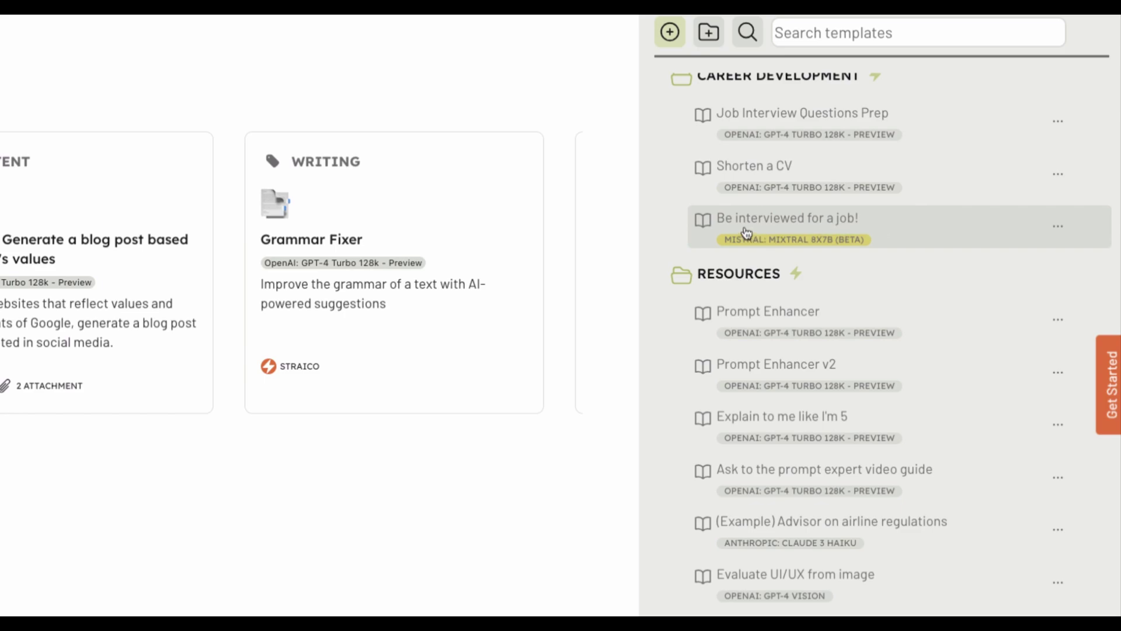
pyautogui.scroll(-4, 903, 300)
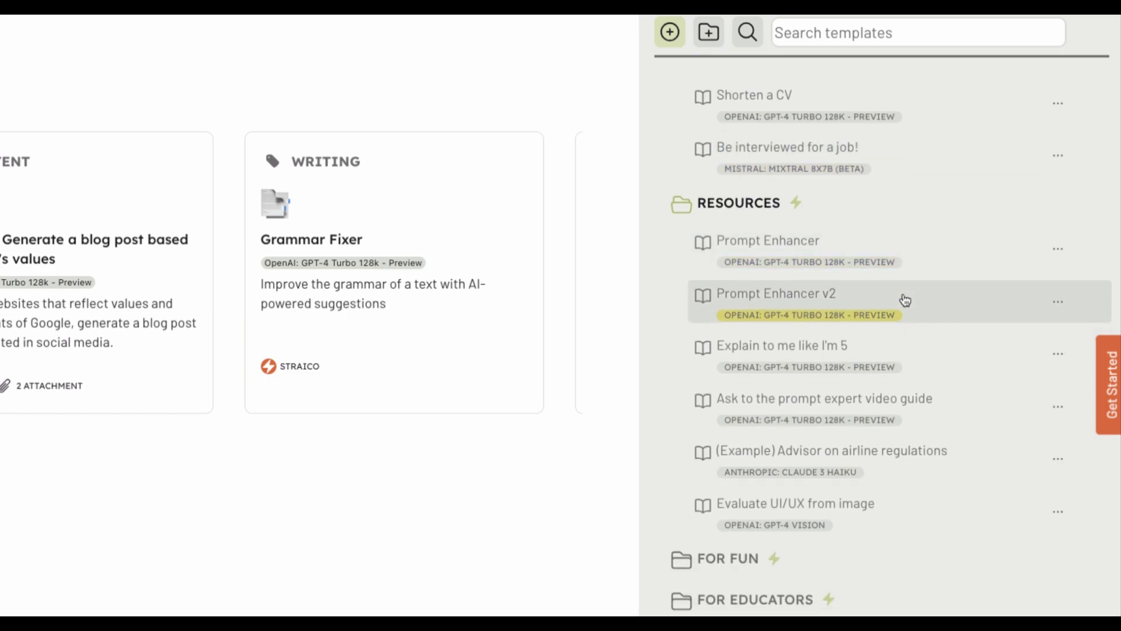
pyautogui.scroll(-2, 899, 310)
pyautogui.click(888, 315)
pyautogui.scroll(-3, 888, 317)
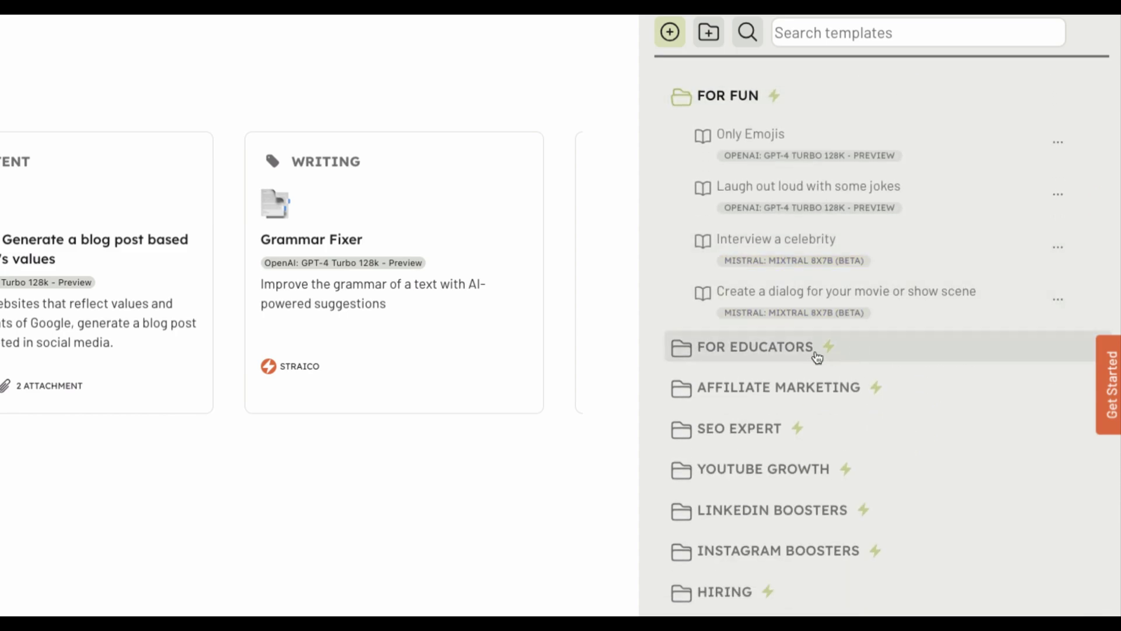
pyautogui.click(816, 351)
pyautogui.scroll(-4, 818, 358)
pyautogui.scroll(6, 821, 363)
pyautogui.scroll(10, 903, 322)
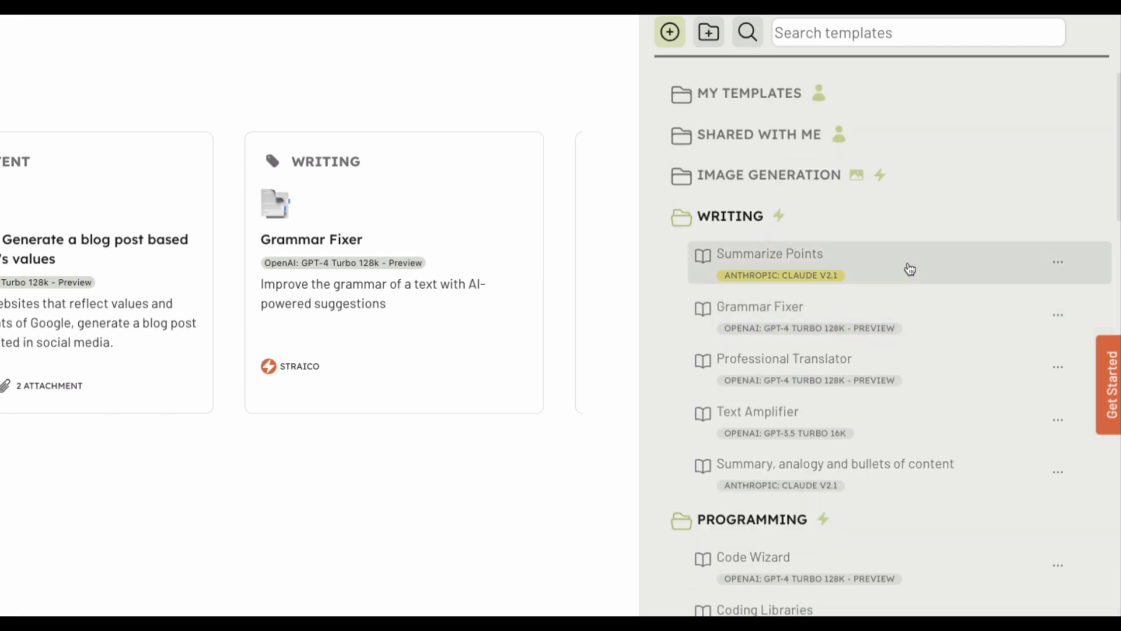
# - Start a new template named 'Testing Template' with Dolphin 2.6 Mixtral 8x7B as default model
pyautogui.click(670, 33)
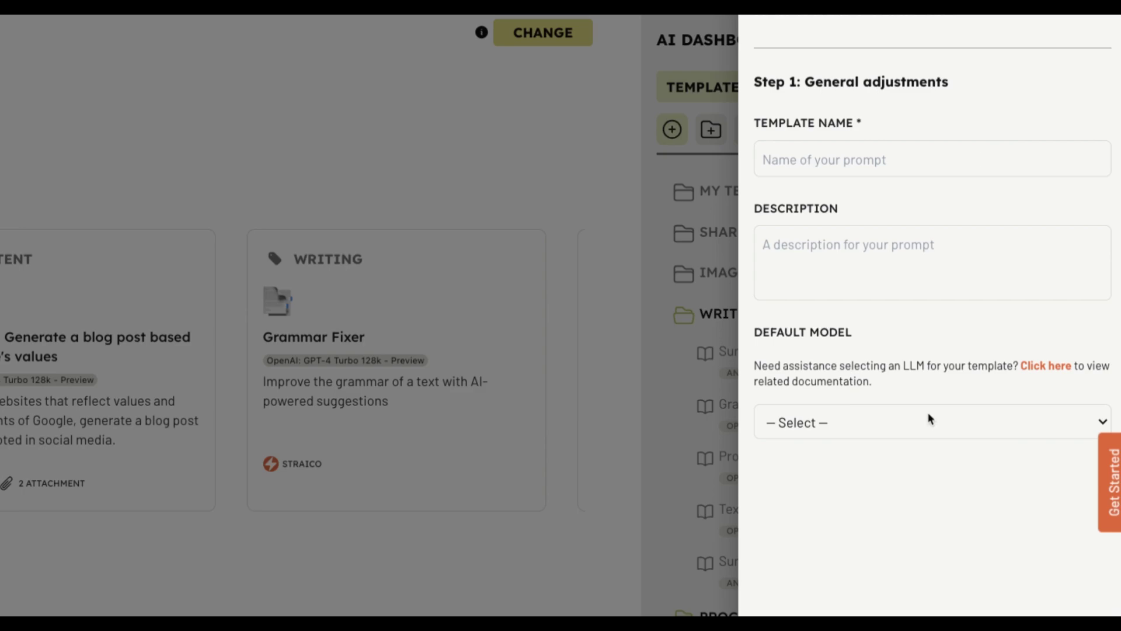
pyautogui.click(928, 419)
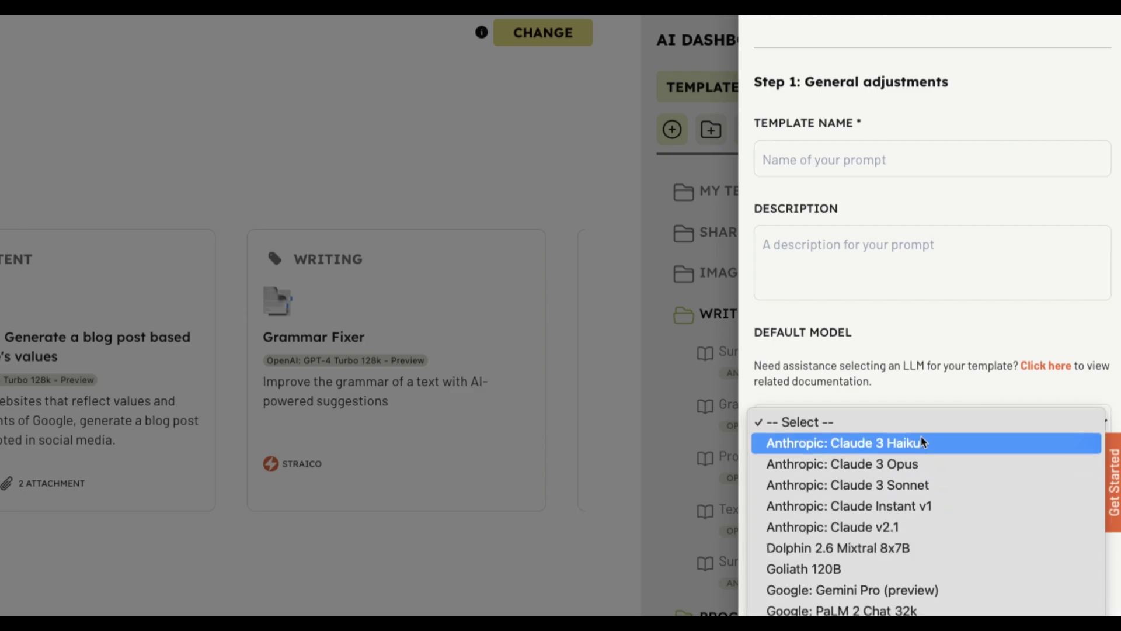
pyautogui.click(863, 170)
pyautogui.write('Testing Template')
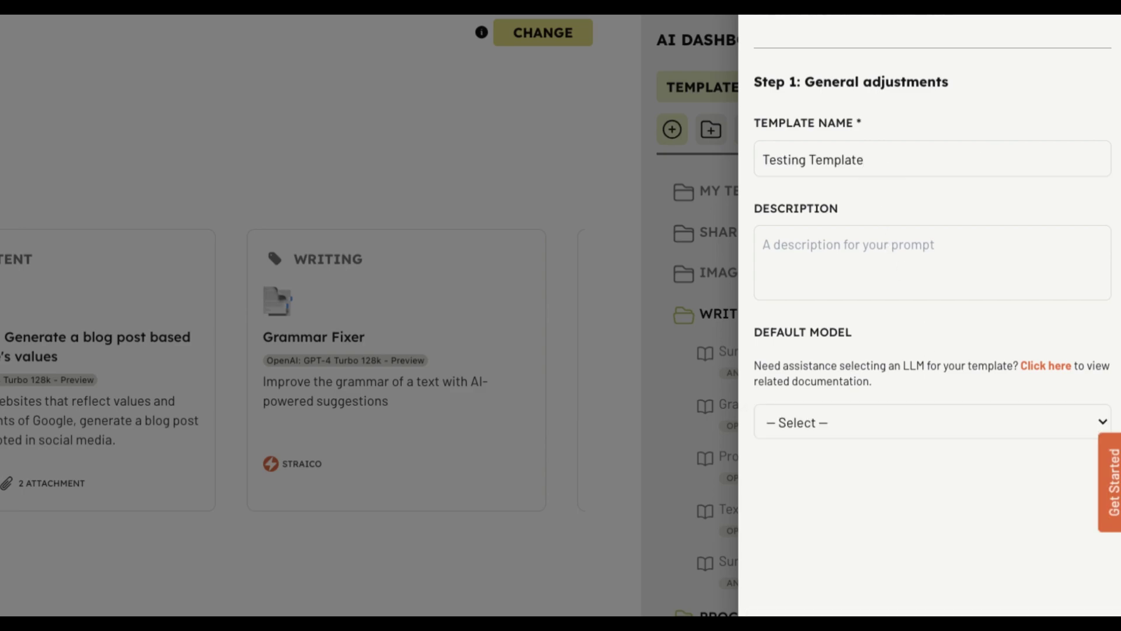
pyautogui.click(825, 262)
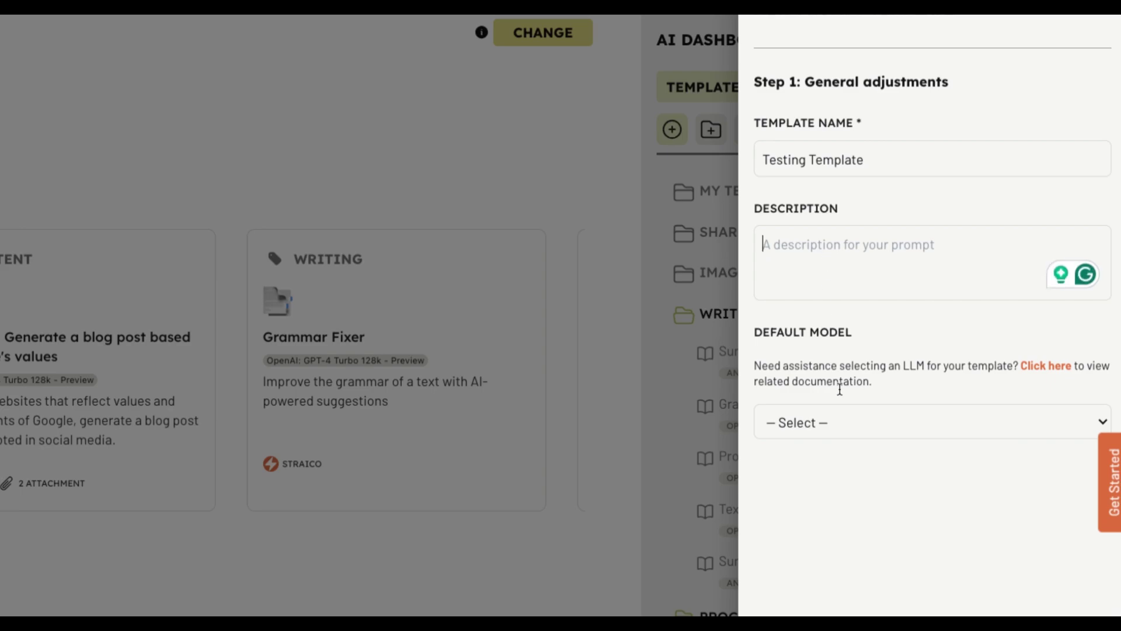
pyautogui.click(841, 422)
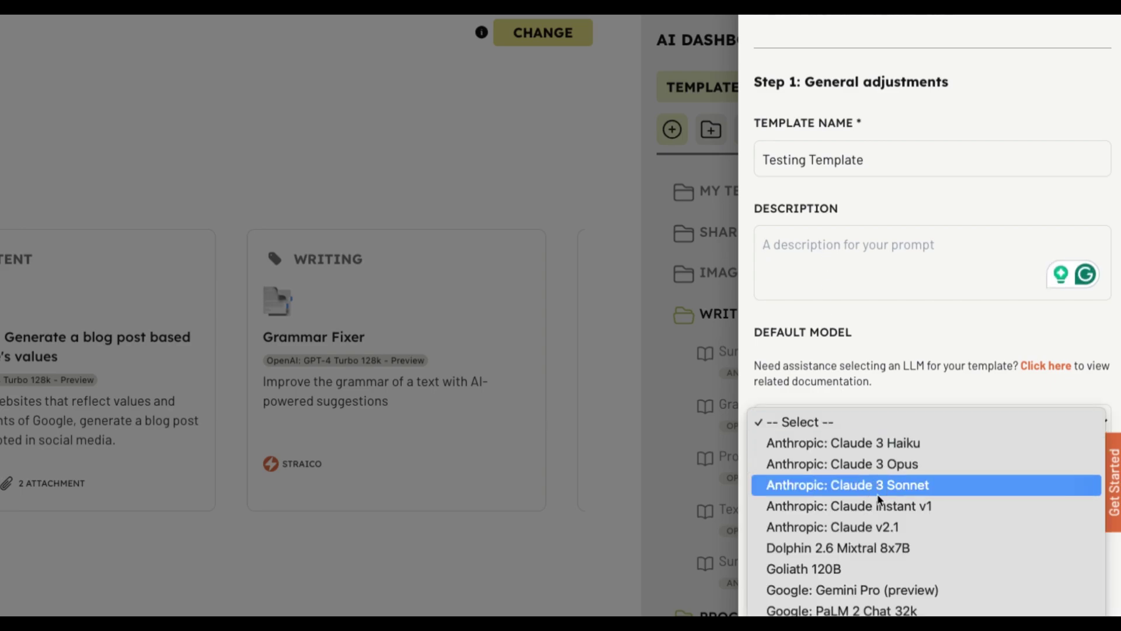
pyautogui.click(875, 547)
pyautogui.click(1093, 593)
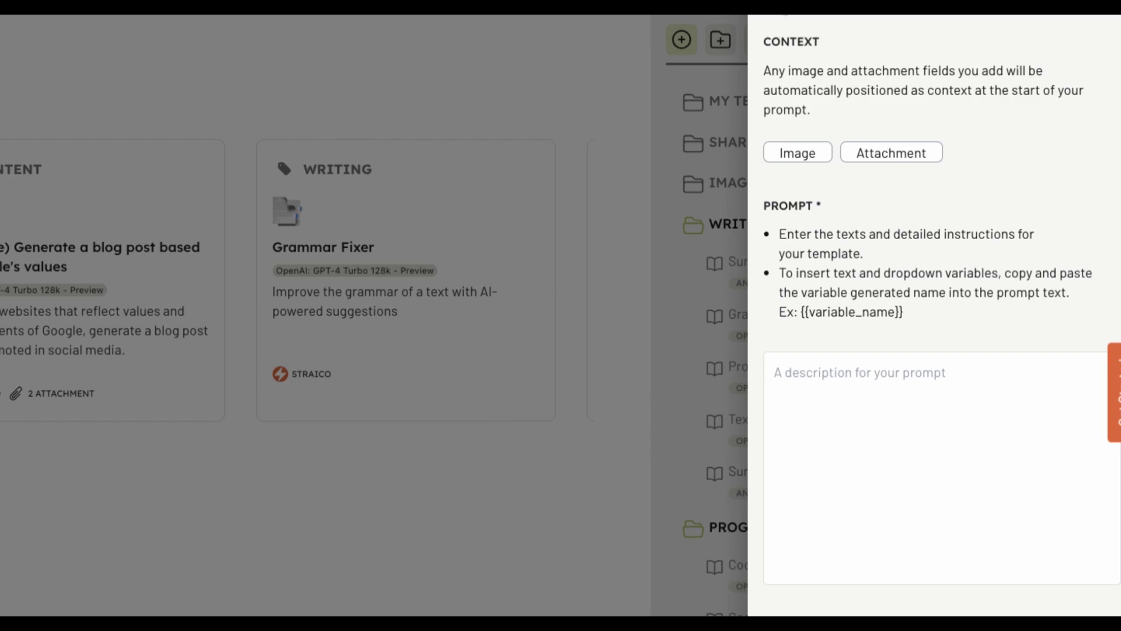
# - Set the template prompt to '{{variable_name}} make a poem from it', then close the form
pyautogui.moveTo(764, 41); pyautogui.dragTo(797, 43)
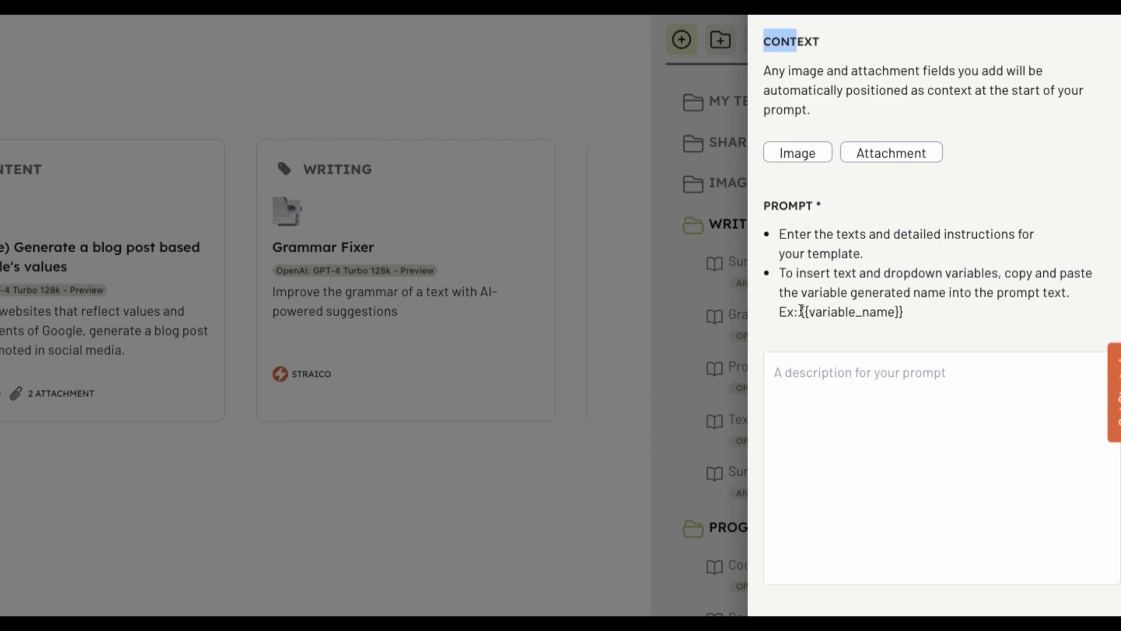
pyautogui.moveTo(802, 311); pyautogui.dragTo(910, 320)
pyautogui.hotkey('ctrl', 'c')
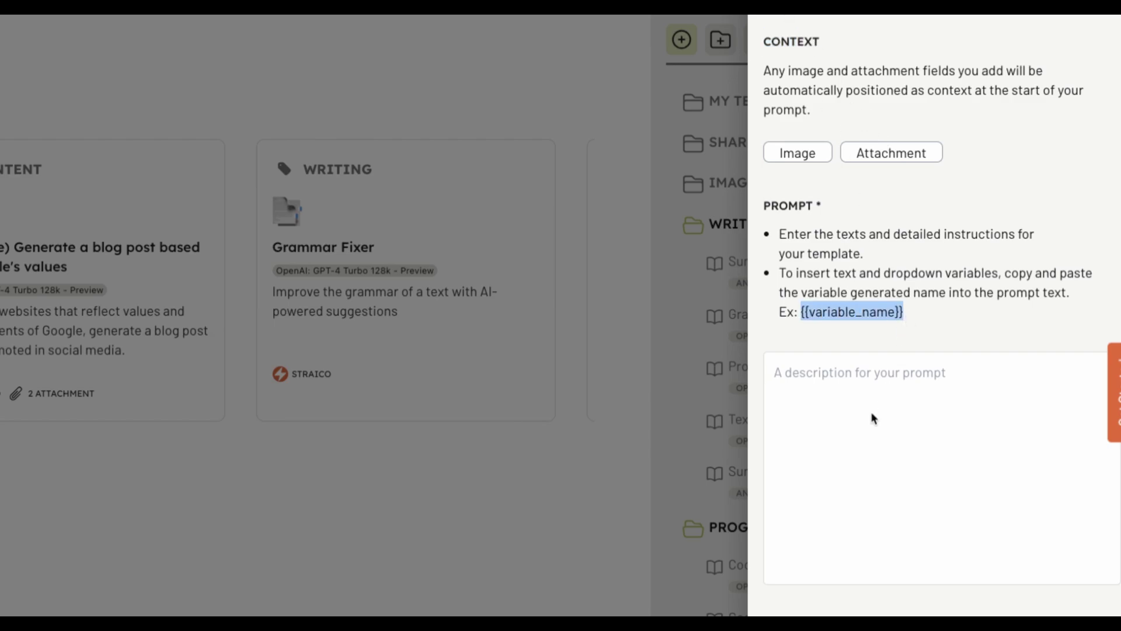
pyautogui.click(868, 418)
pyautogui.hotkey('ctrl', 'v')
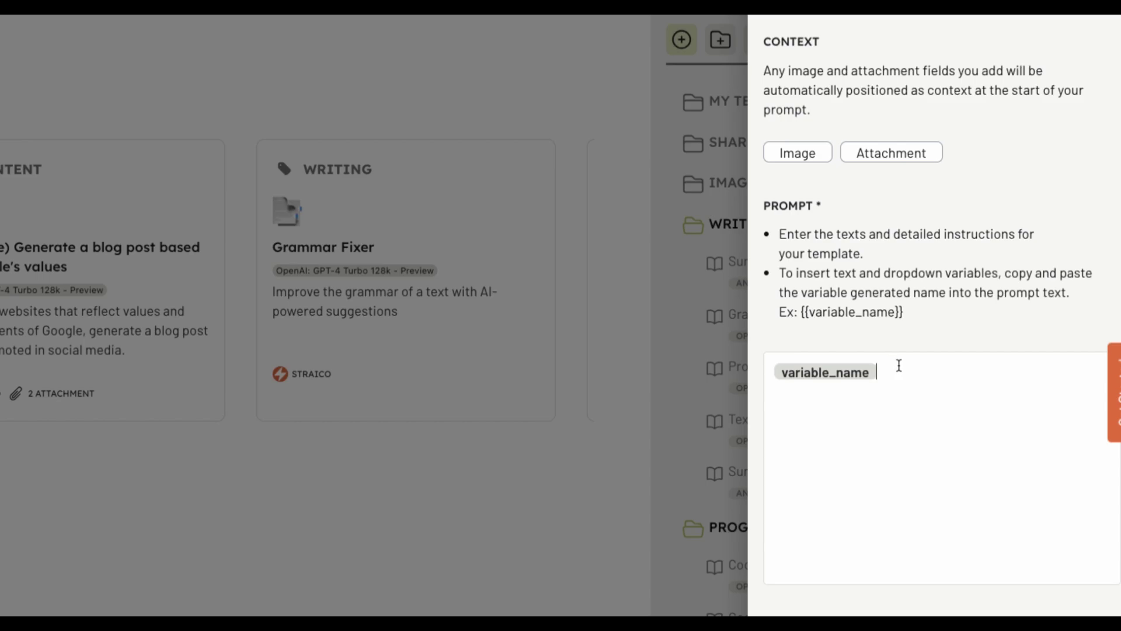
pyautogui.write('make a poem from it')
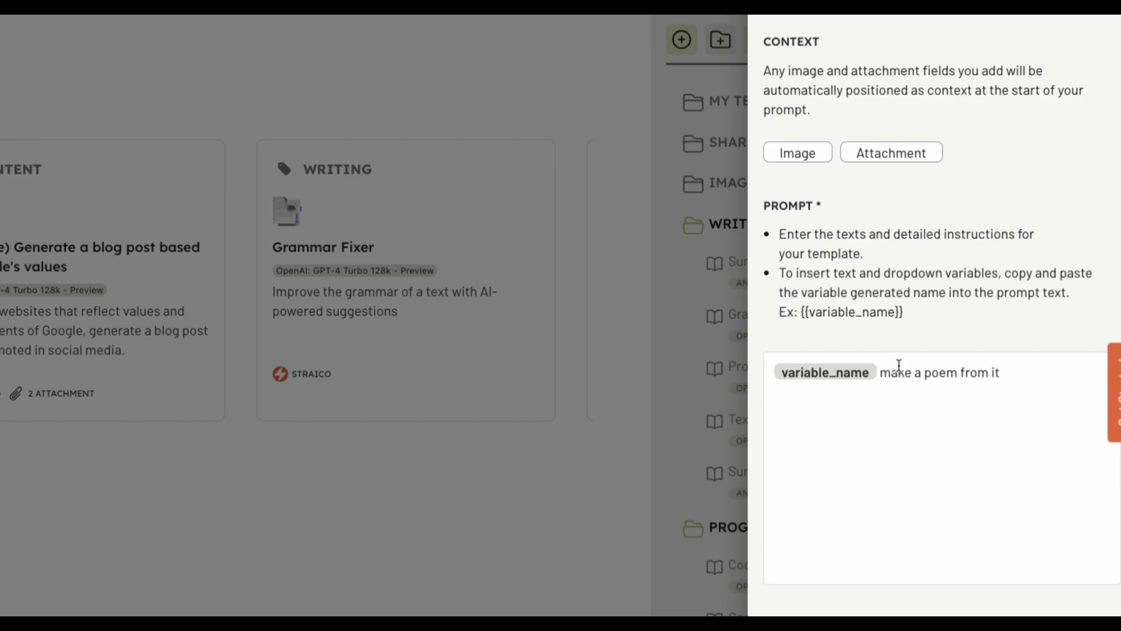
pyautogui.click(1104, 55)
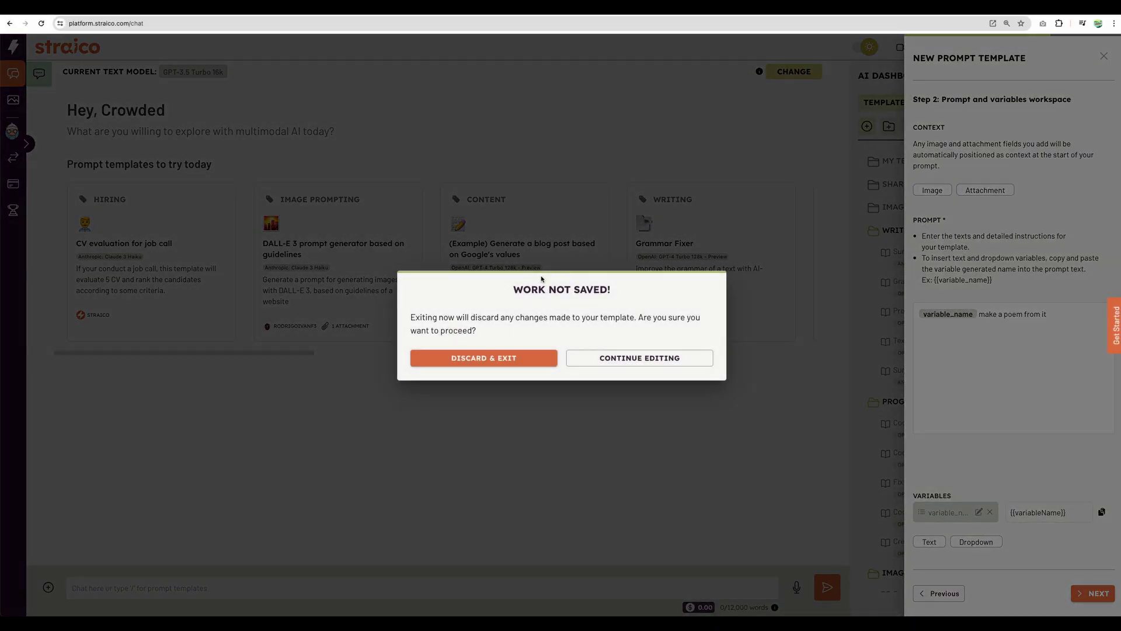
# - Discard the unsaved template and bring up the model selection list
pyautogui.click(473, 358)
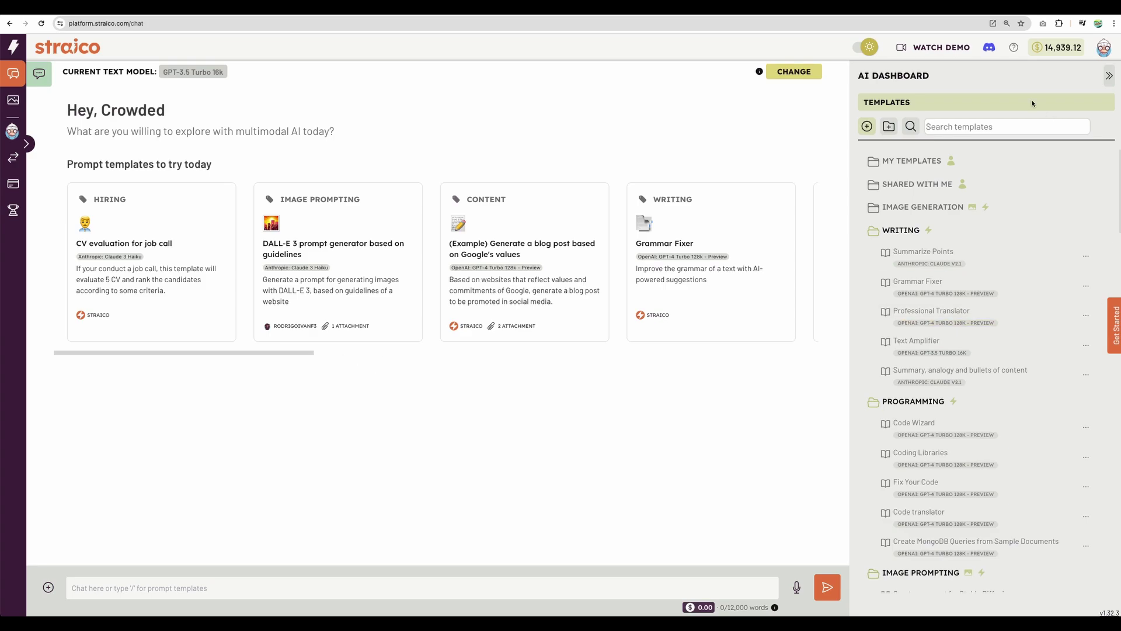
pyautogui.scroll(-3, 969, 263)
pyautogui.scroll(3, 969, 267)
pyautogui.click(1112, 76)
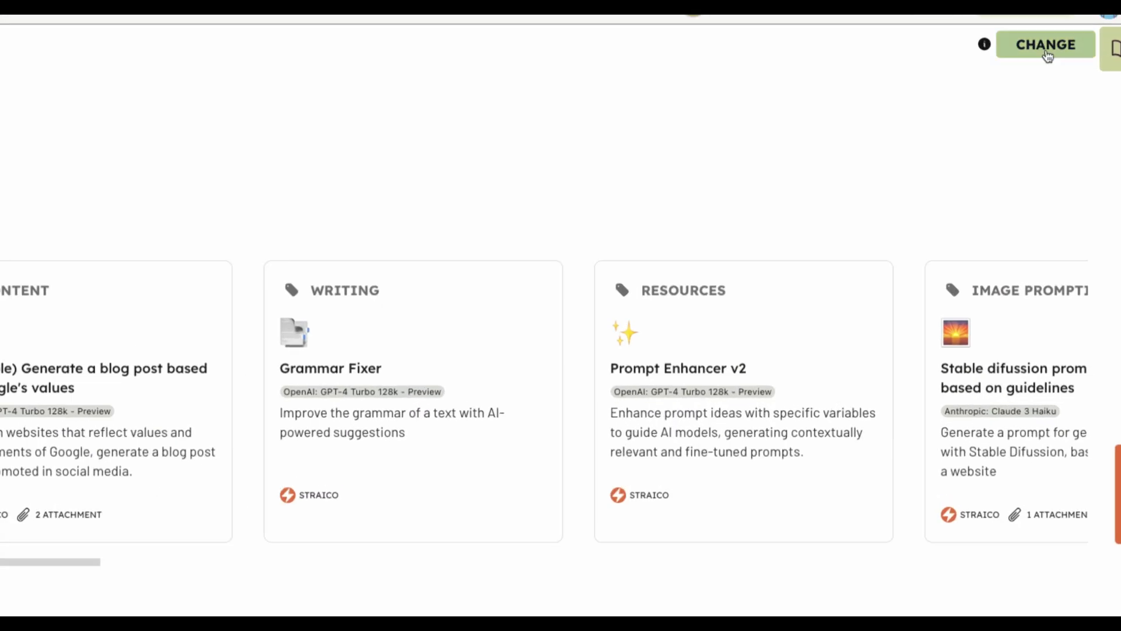
pyautogui.click(1069, 71)
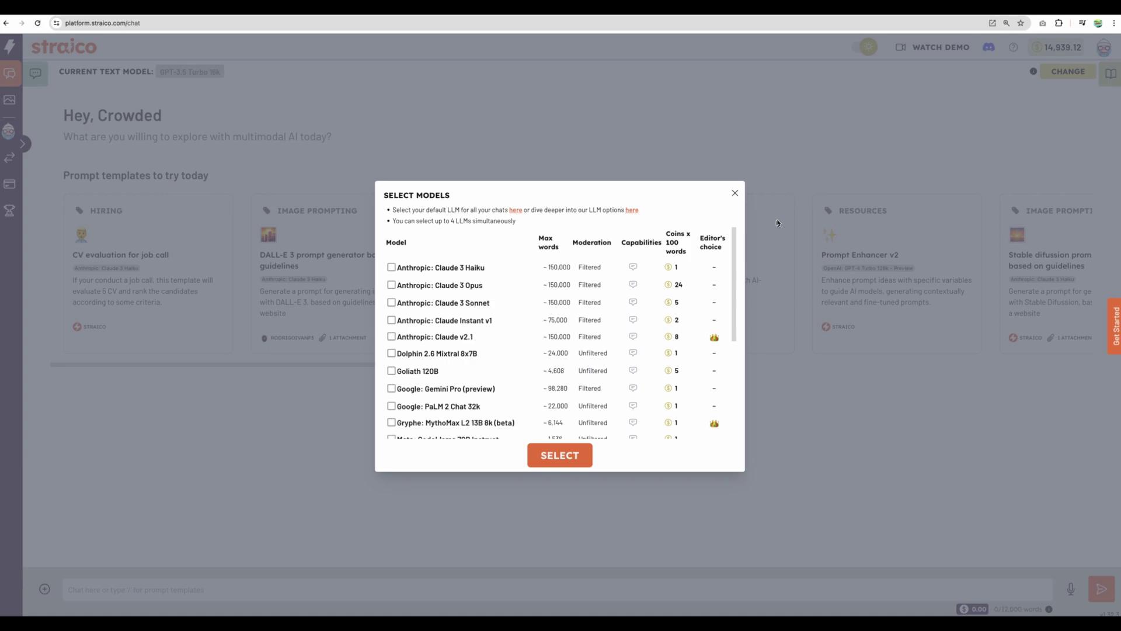
# - Scroll the model list and highlight what Gryphe: MythoMax L2 13B 8k (beta) specializes in
pyautogui.scroll(-1, 538, 385)
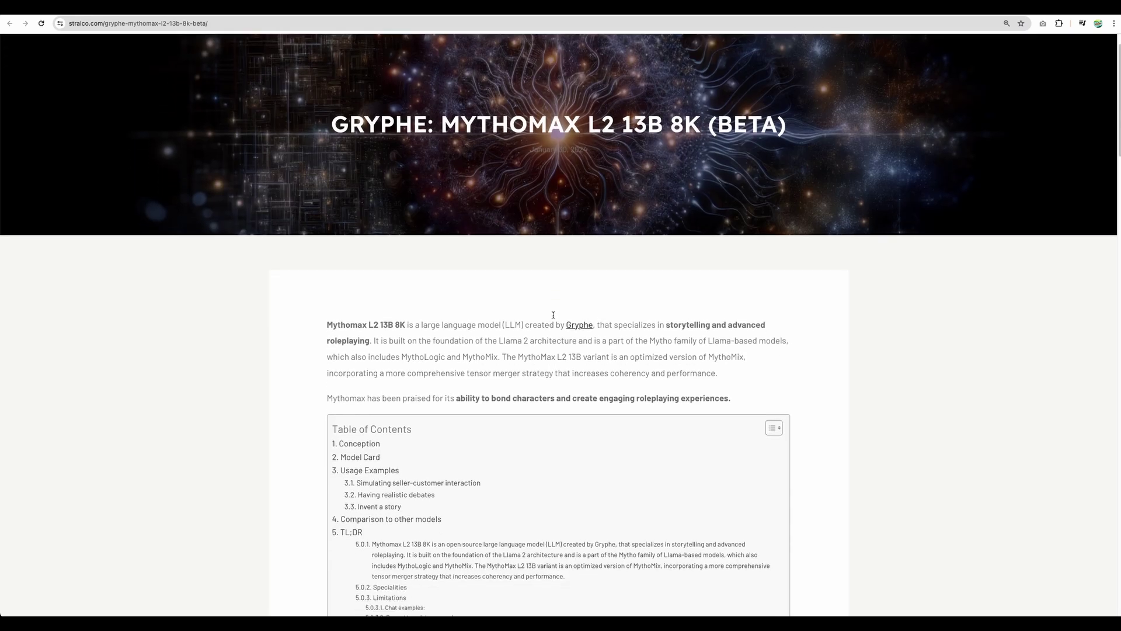
pyautogui.scroll(-2, 553, 317)
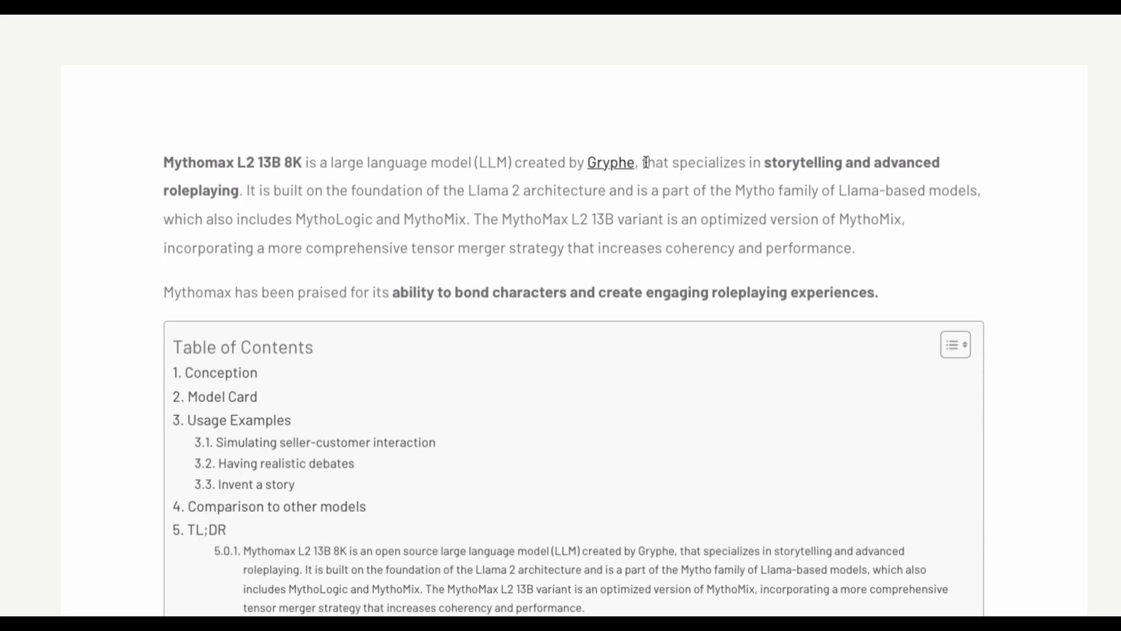
pyautogui.moveTo(672, 164); pyautogui.dragTo(243, 190)
pyautogui.click(512, 271)
pyautogui.scroll(-1, 513, 271)
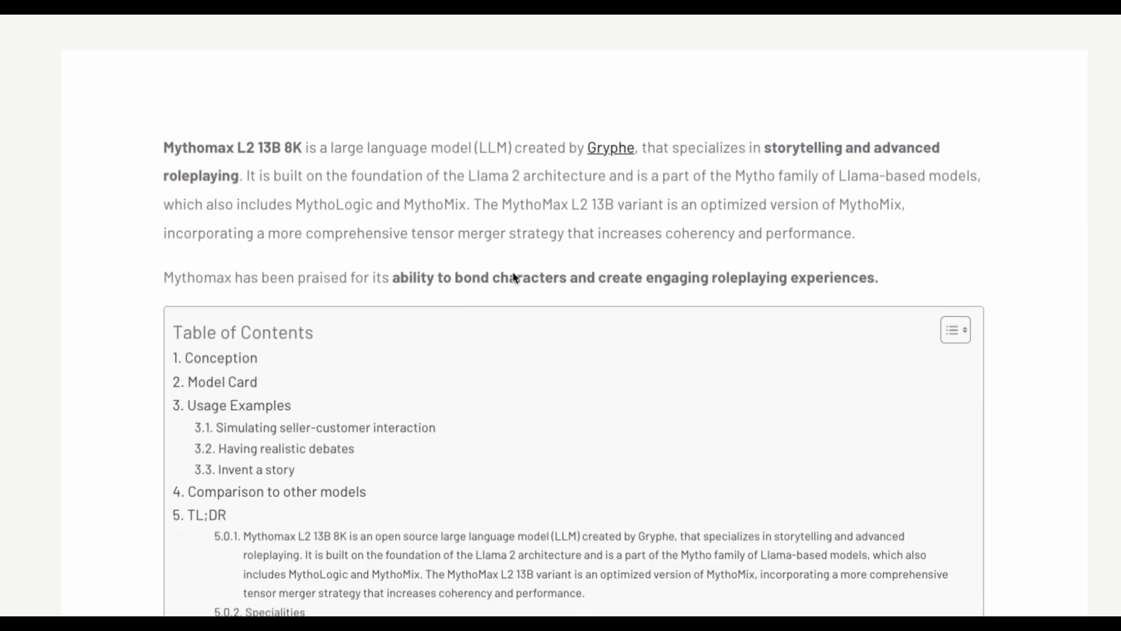
pyautogui.scroll(-1, 514, 277)
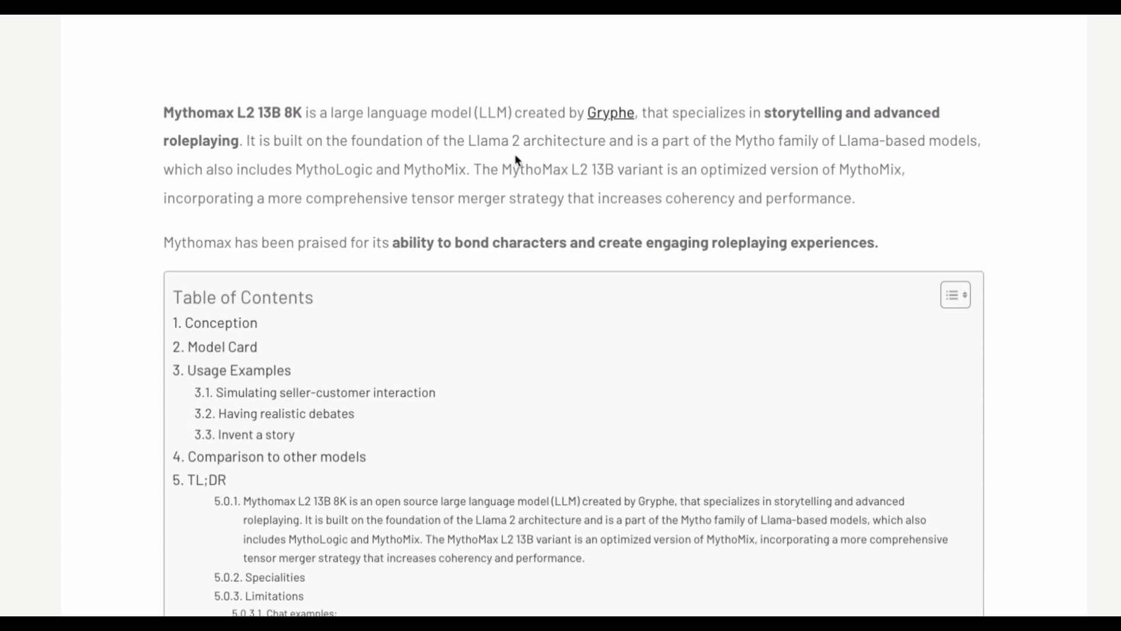
pyautogui.scroll(2, 514, 153)
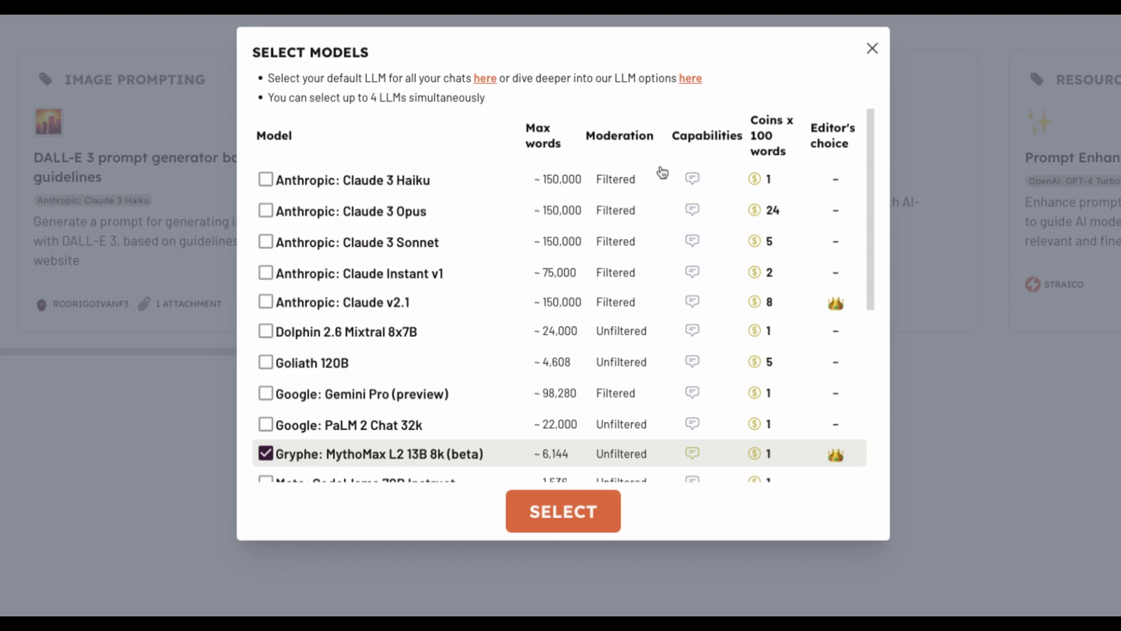
# - Untick Gryphe: MythoMax L2 13B 8k (beta) and OpenAI: GPT-3.5 Turbo 16k in the model list
pyautogui.scroll(-1, 607, 224)
pyautogui.scroll(-1, 608, 225)
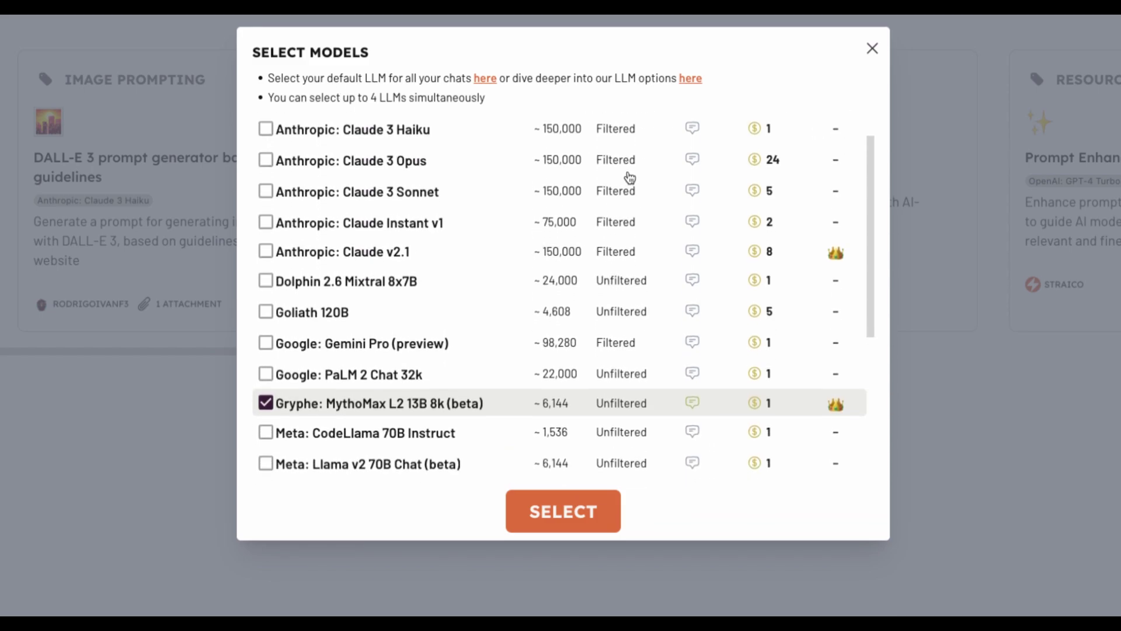
pyautogui.scroll(1, 626, 155)
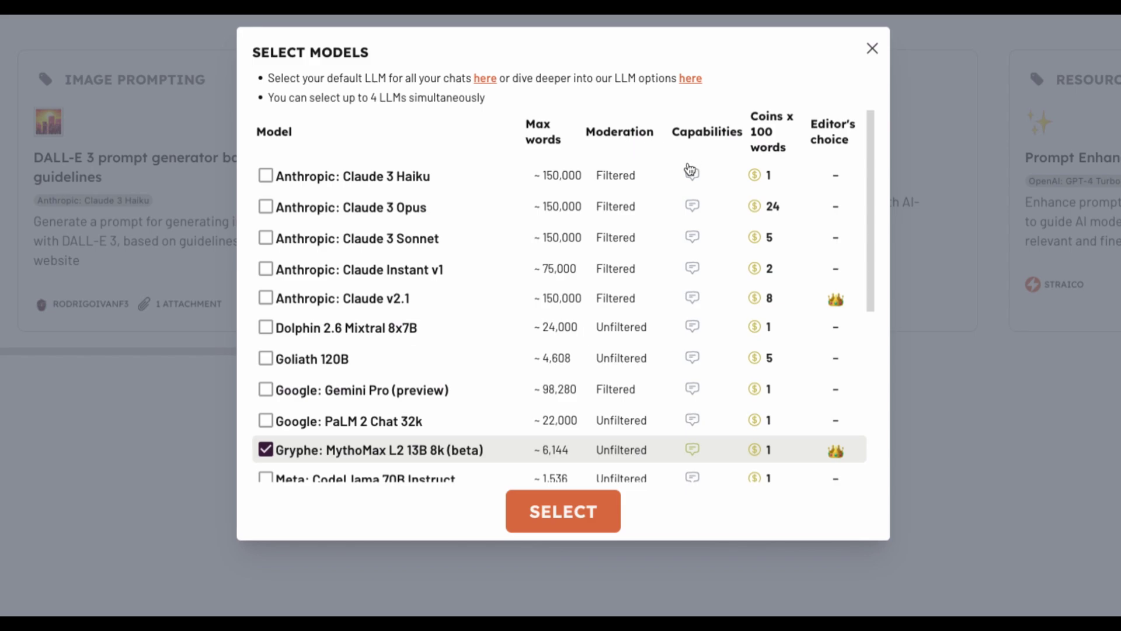
pyautogui.moveTo(694, 178)
pyautogui.scroll(-3, 695, 333)
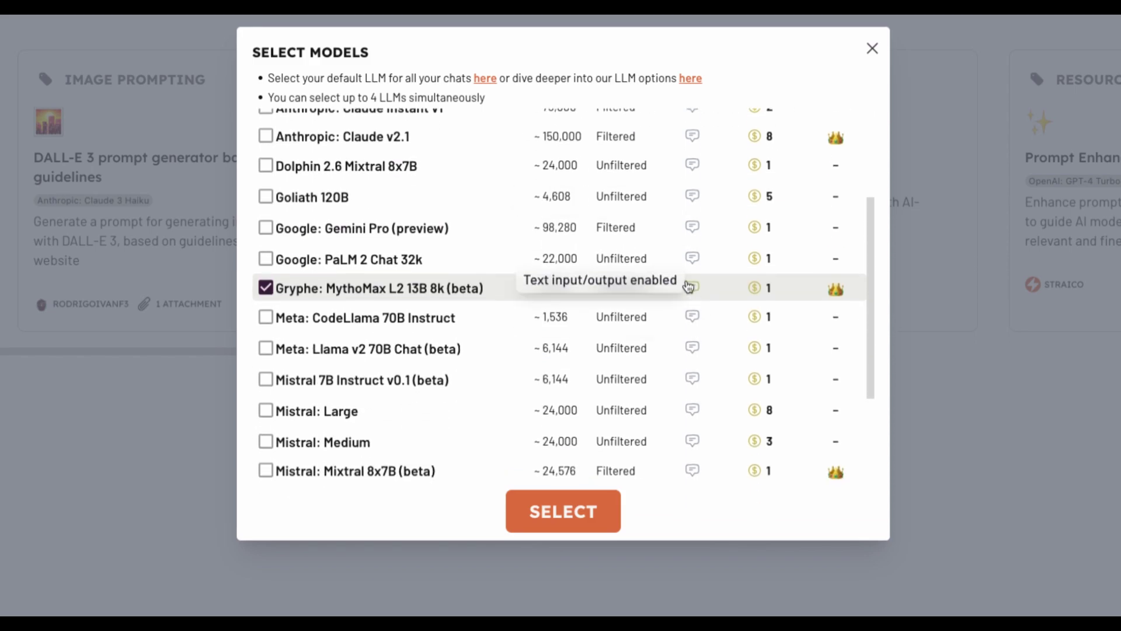
pyautogui.scroll(-3, 693, 345)
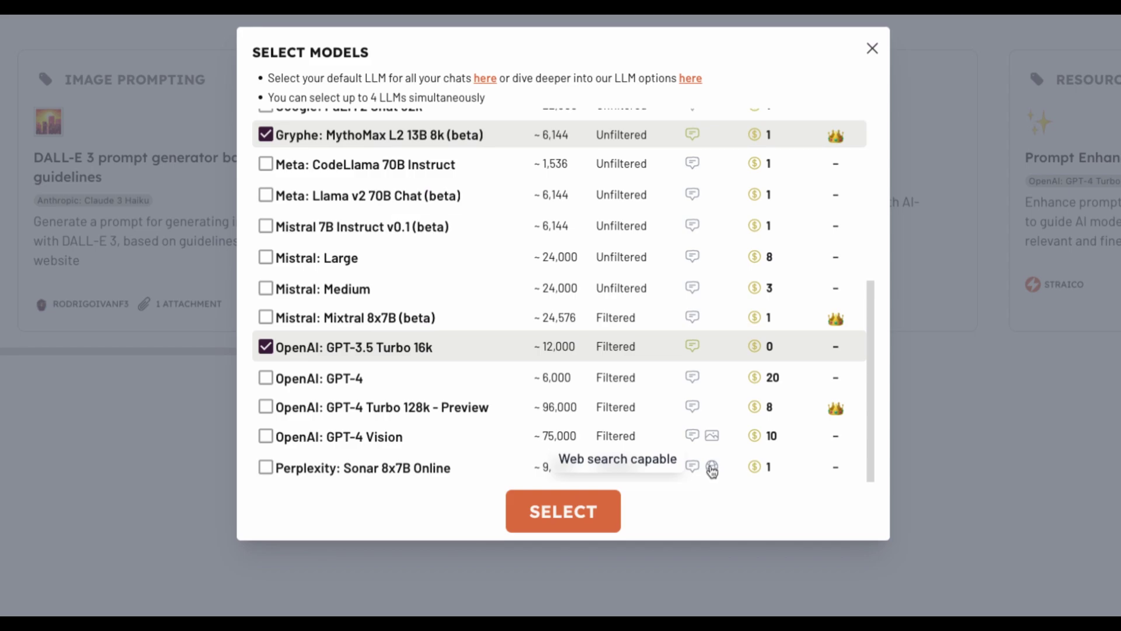
pyautogui.scroll(5, 575, 397)
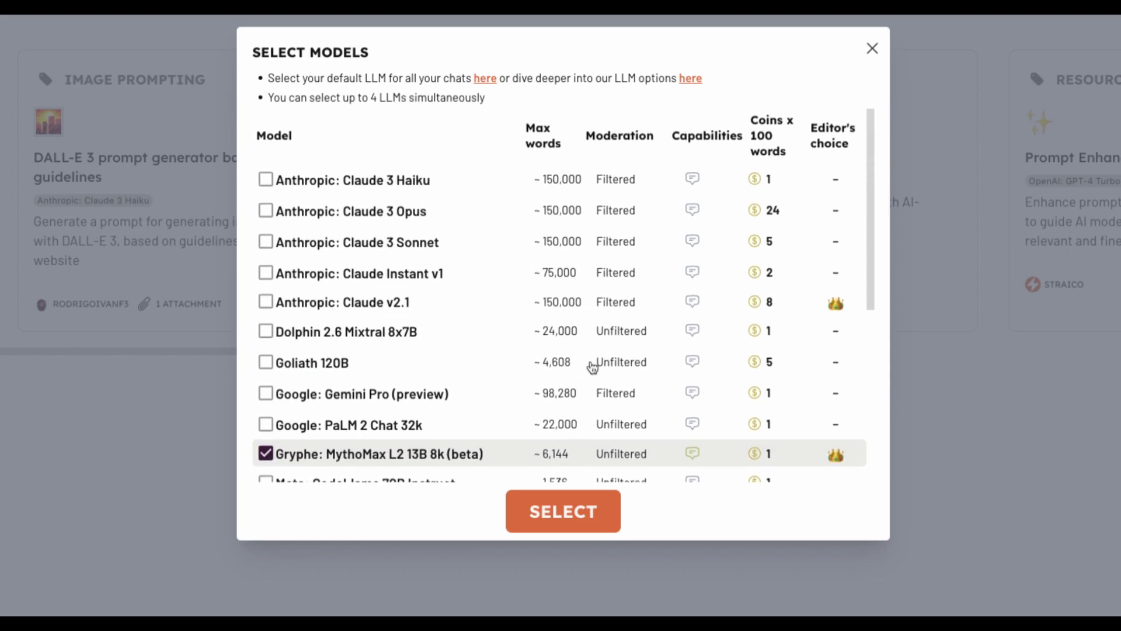
pyautogui.scroll(-3, 570, 310)
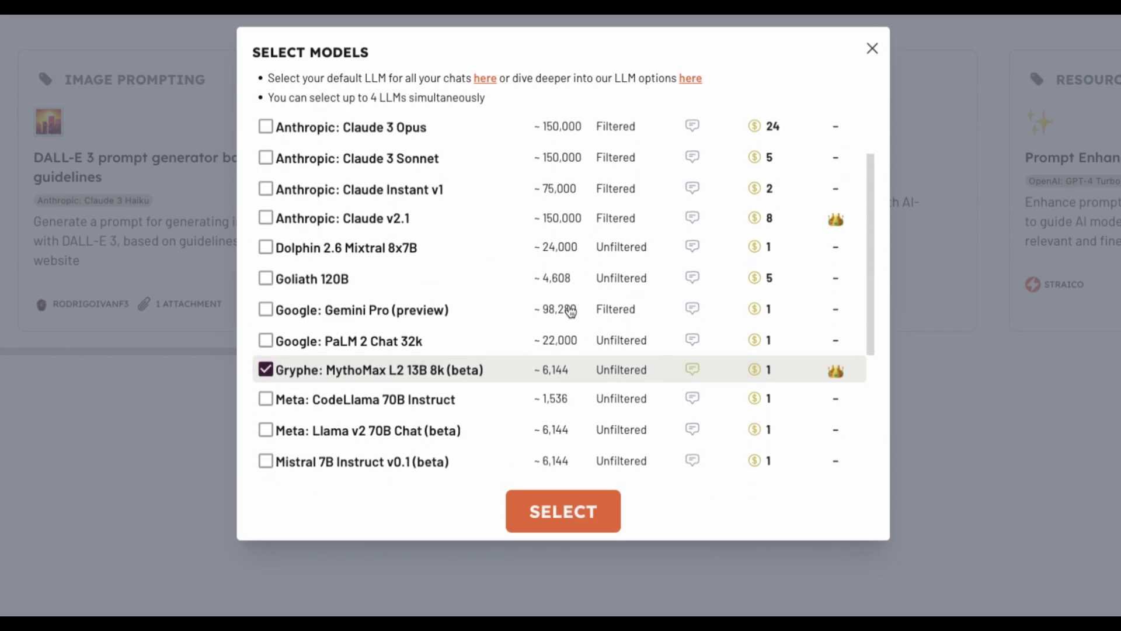
pyautogui.scroll(-2, 571, 310)
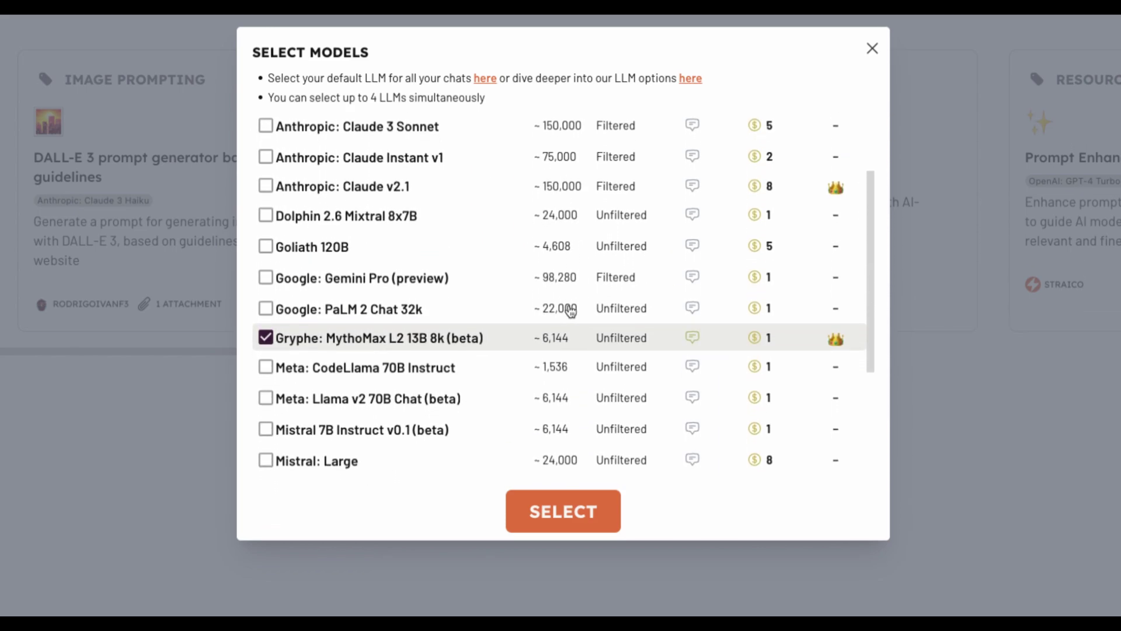
pyautogui.click(571, 310)
pyautogui.scroll(-6, 584, 339)
pyautogui.click(584, 339)
pyautogui.click(492, 344)
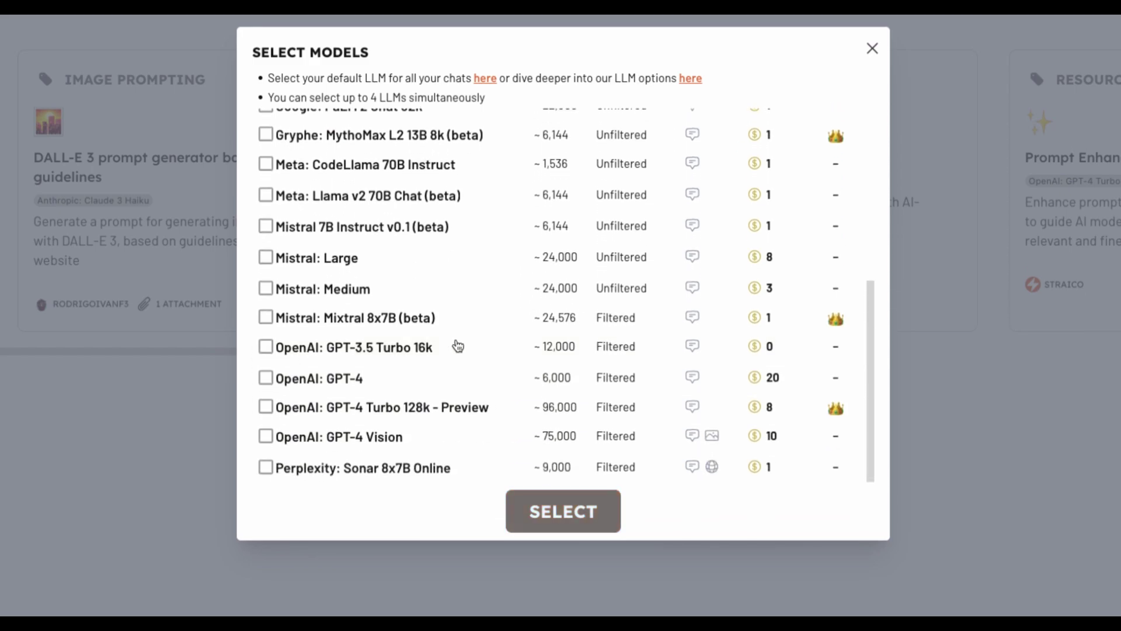
pyautogui.scroll(4, 571, 339)
pyautogui.scroll(6, 571, 339)
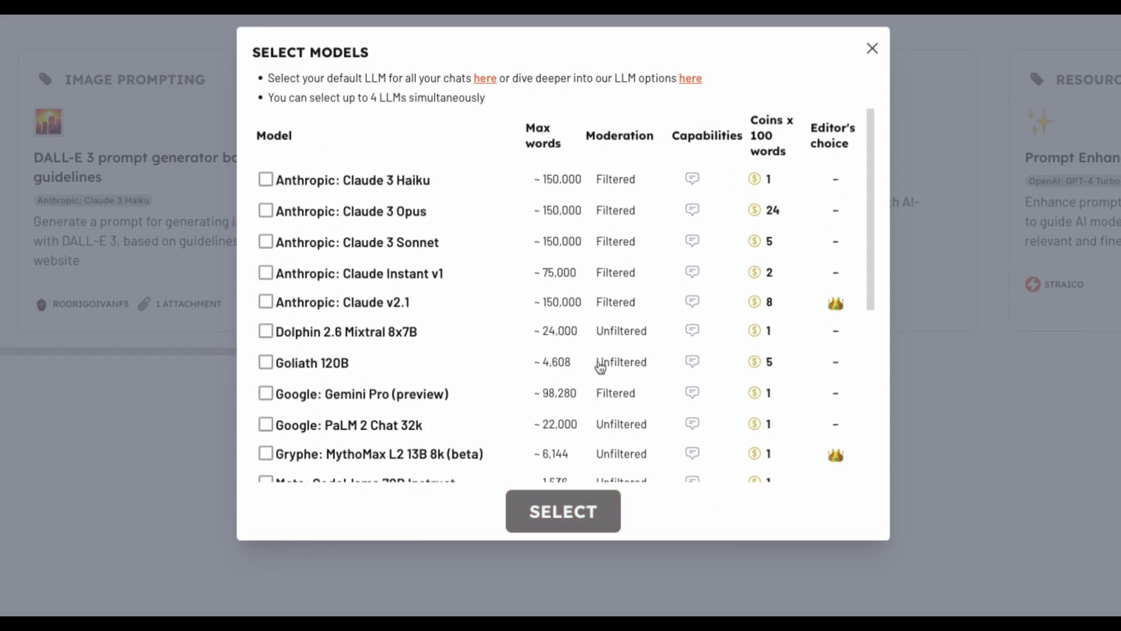
pyautogui.scroll(-3, 462, 317)
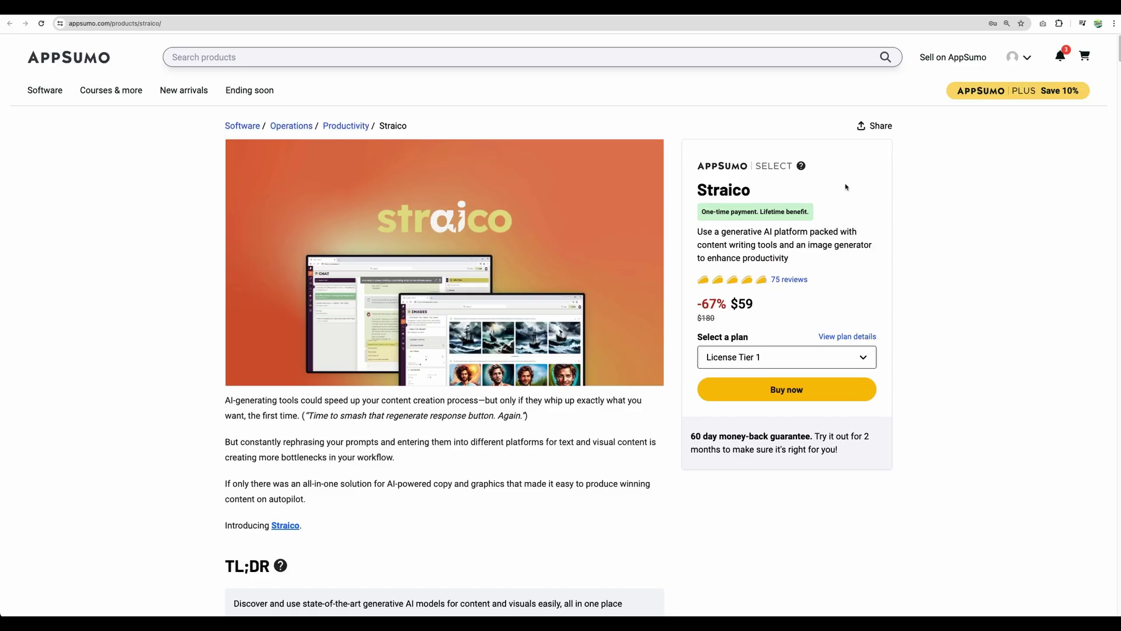
# - Zoom in on the AppSumo Straico page and scroll to the License Tier cards ($59, $99, $149)
pyautogui.hotkey('ctrl', '+')
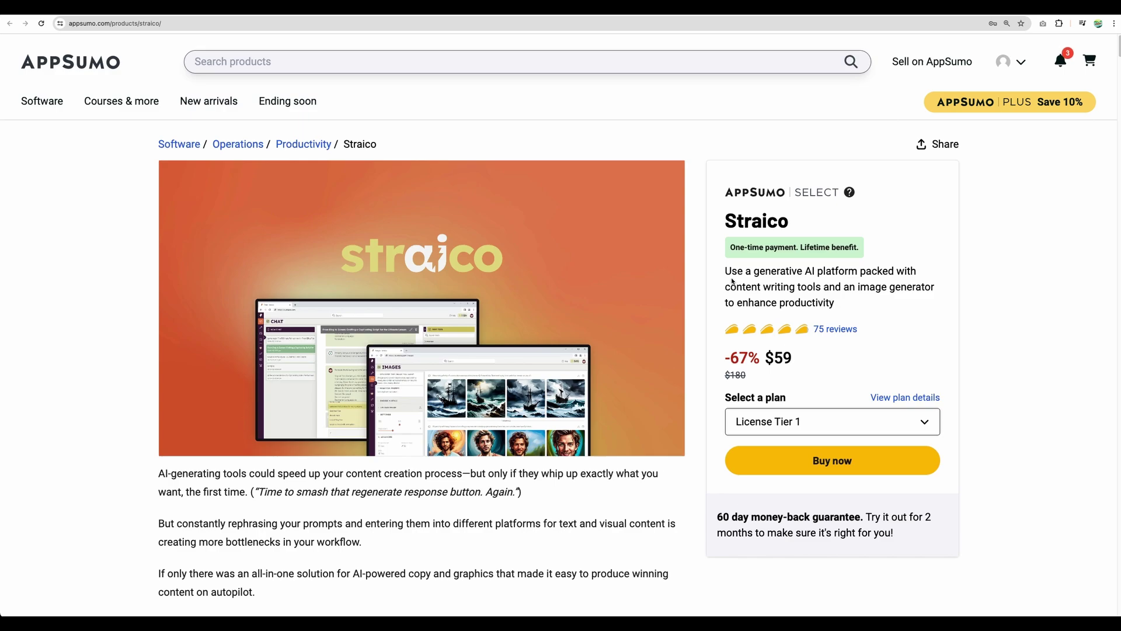
pyautogui.scroll(-5, 732, 281)
pyautogui.scroll(-2, 720, 303)
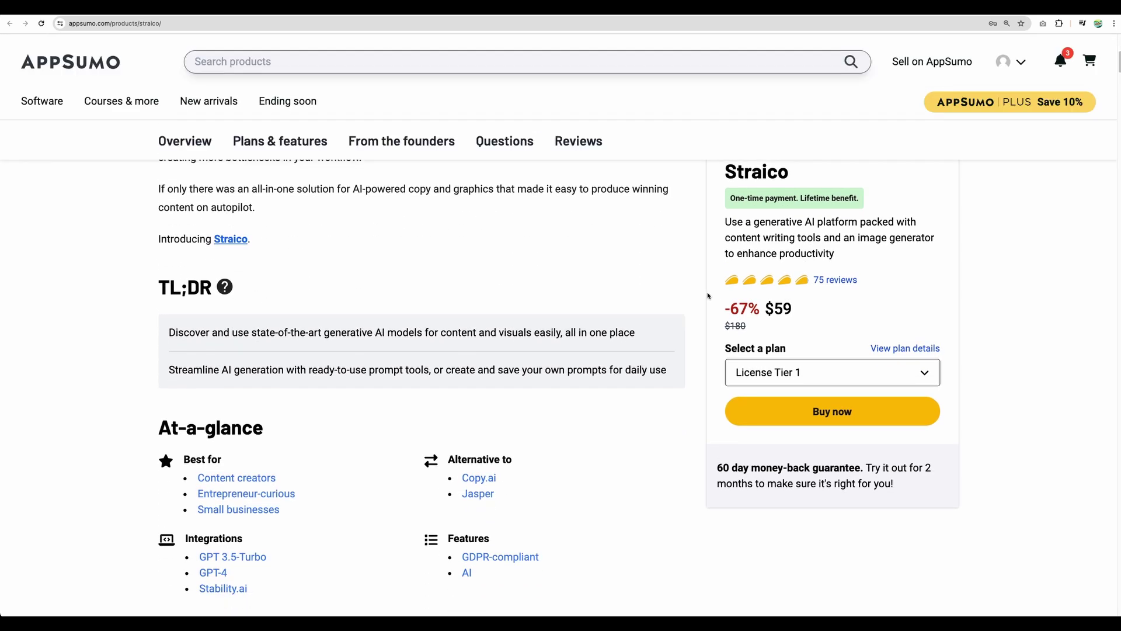
pyautogui.scroll(-5, 707, 301)
pyautogui.scroll(-8, 706, 304)
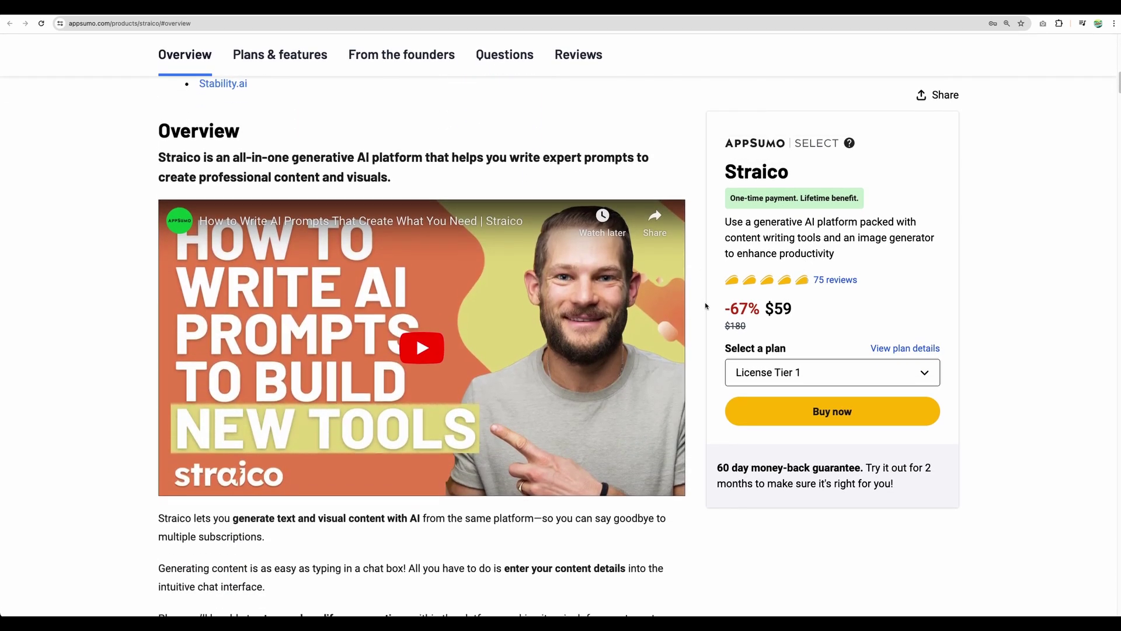
pyautogui.scroll(-12, 706, 306)
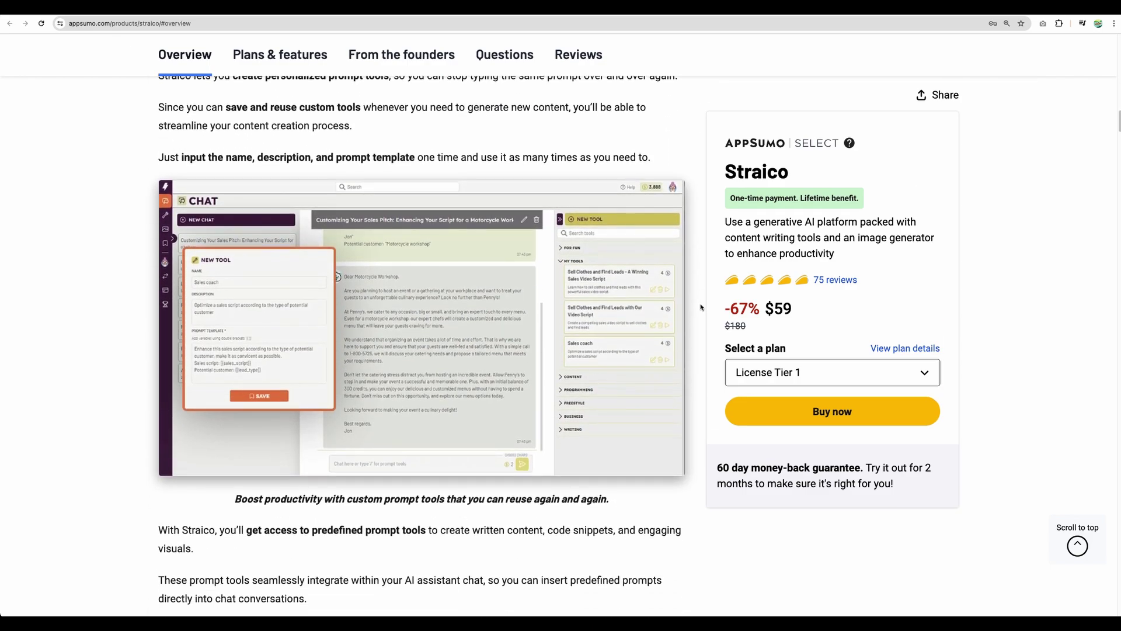
pyautogui.scroll(-4, 700, 307)
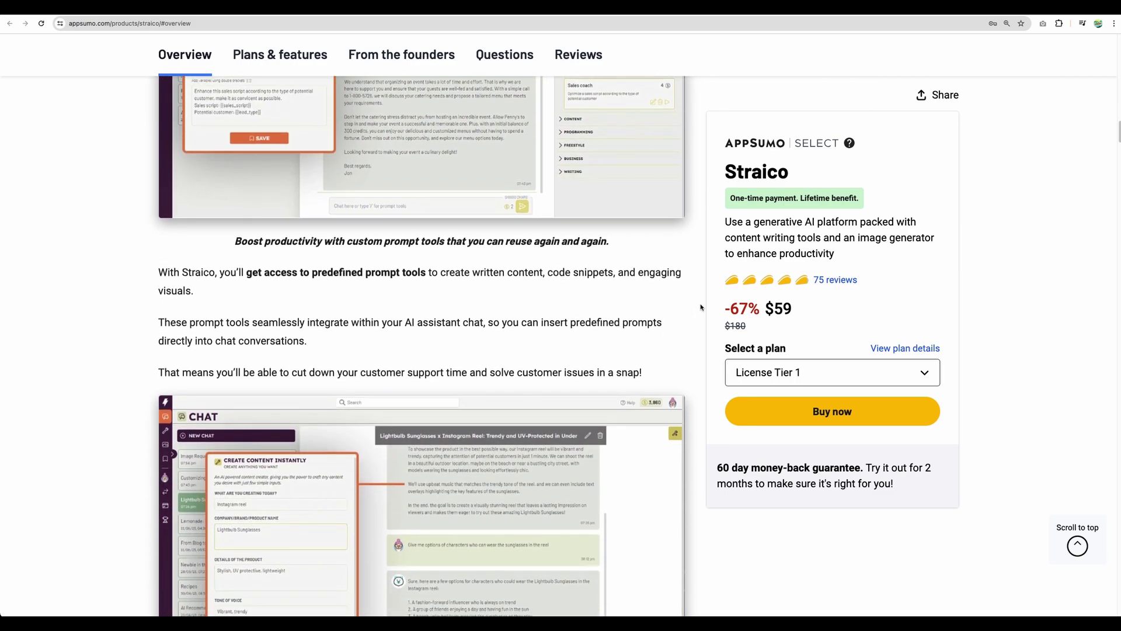
pyautogui.scroll(-9, 701, 307)
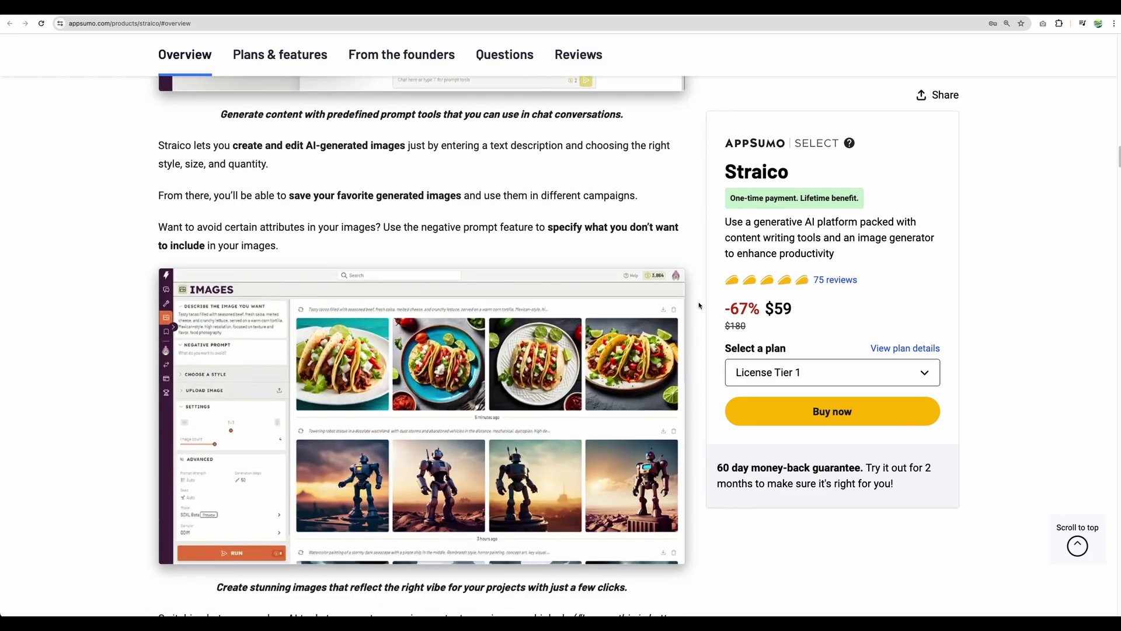
pyautogui.scroll(-5, 699, 306)
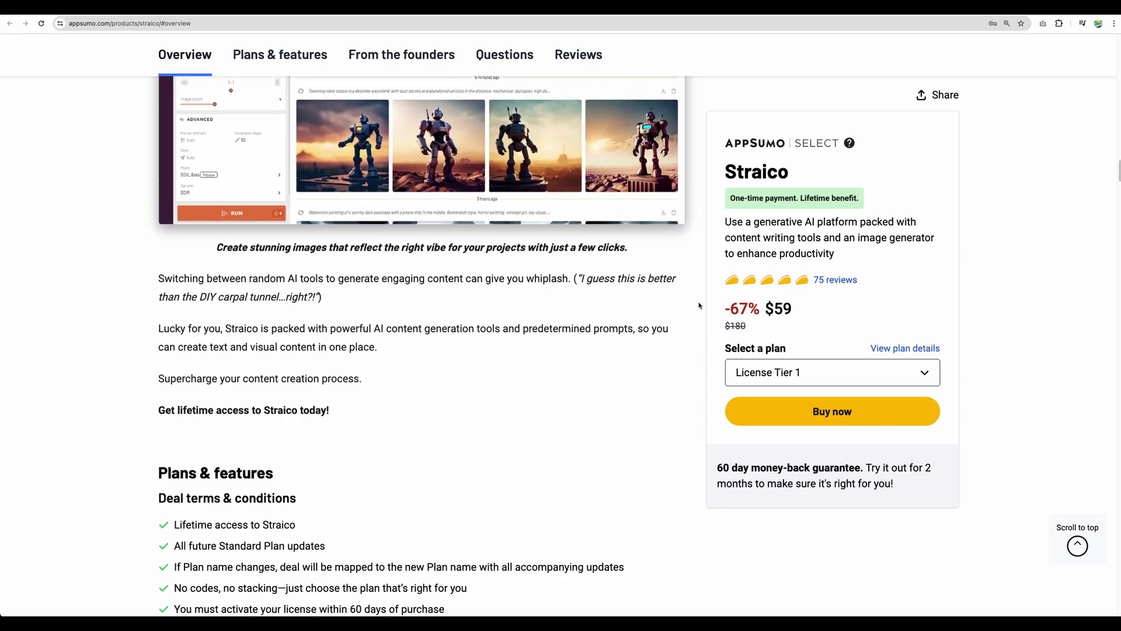
pyautogui.scroll(-4, 699, 306)
pyautogui.scroll(-9, 699, 305)
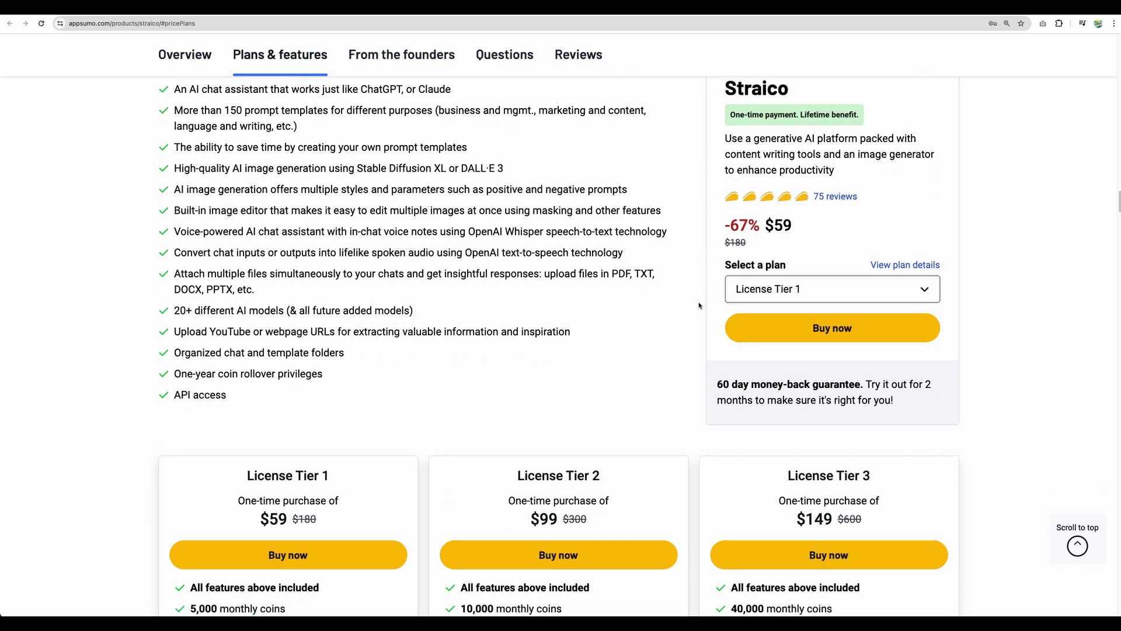
# - Highlight Tier 1's three Claude word allowances, including Opus and Sonnet, then return to the $59 Tier 1 overview
pyautogui.scroll(-5, 699, 306)
pyautogui.moveTo(309, 353); pyautogui.dragTo(391, 377)
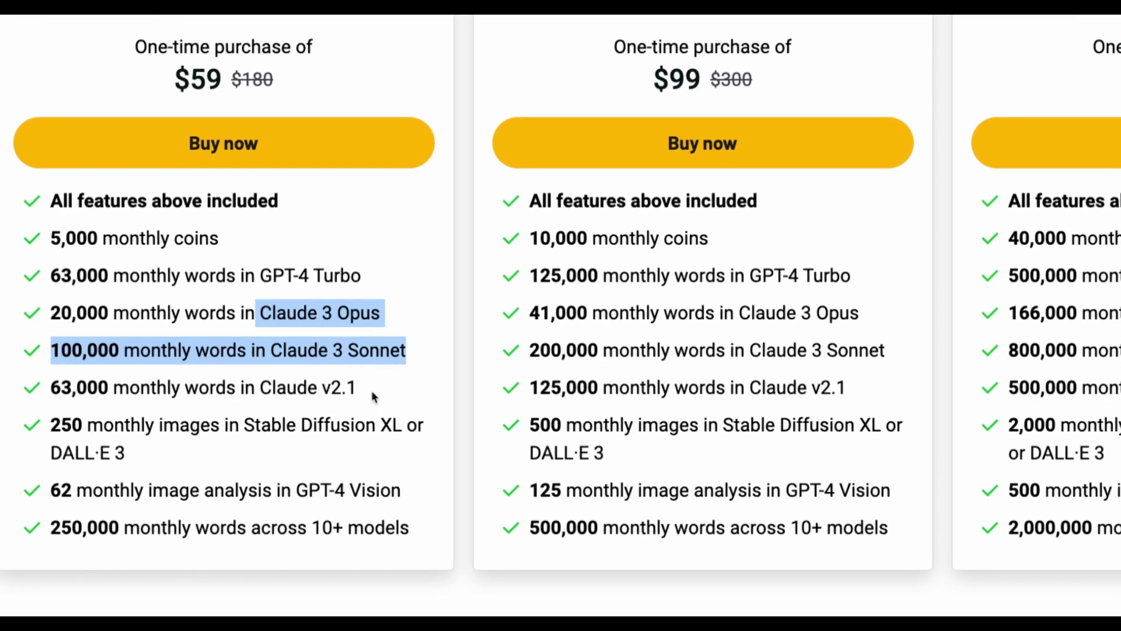
pyautogui.click(371, 397)
pyautogui.moveTo(54, 313); pyautogui.dragTo(369, 395)
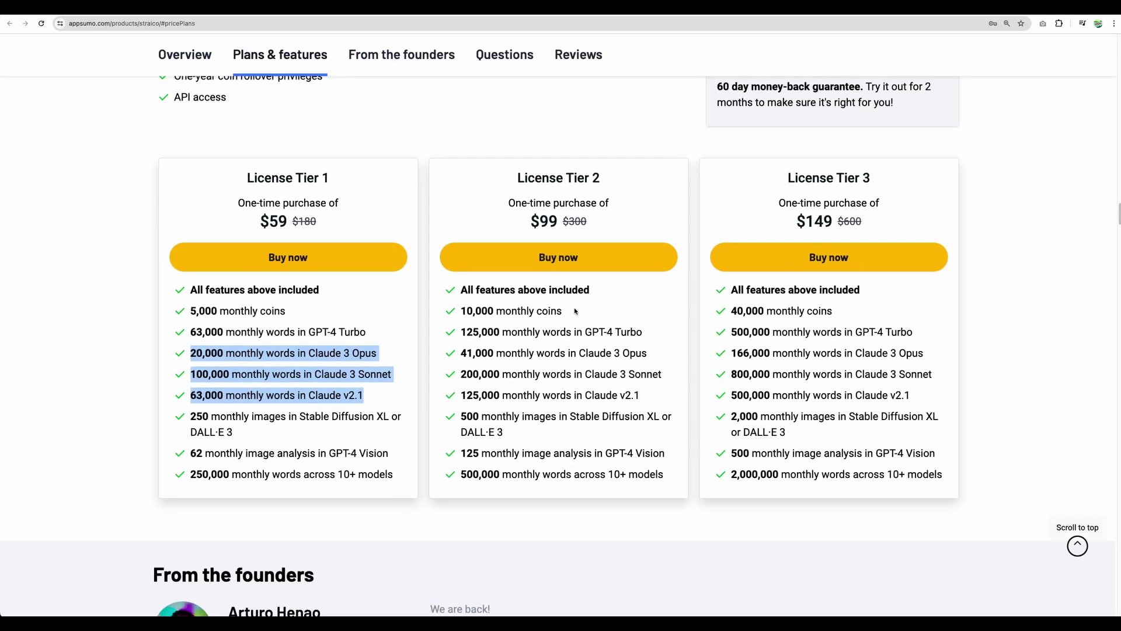
pyautogui.click(744, 410)
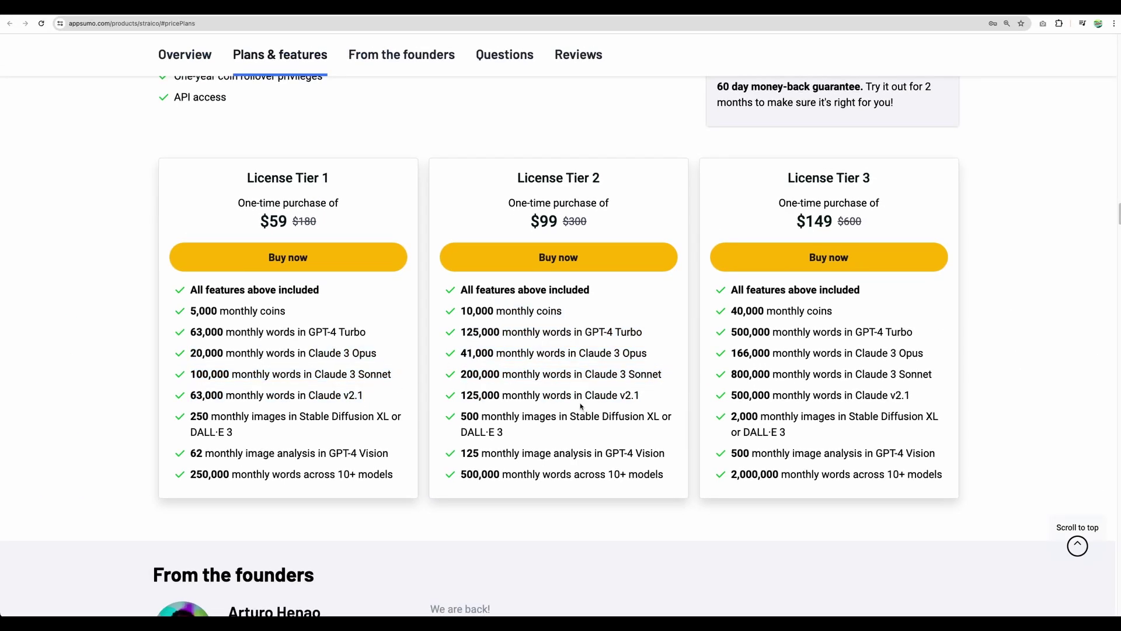
pyautogui.scroll(5, 580, 406)
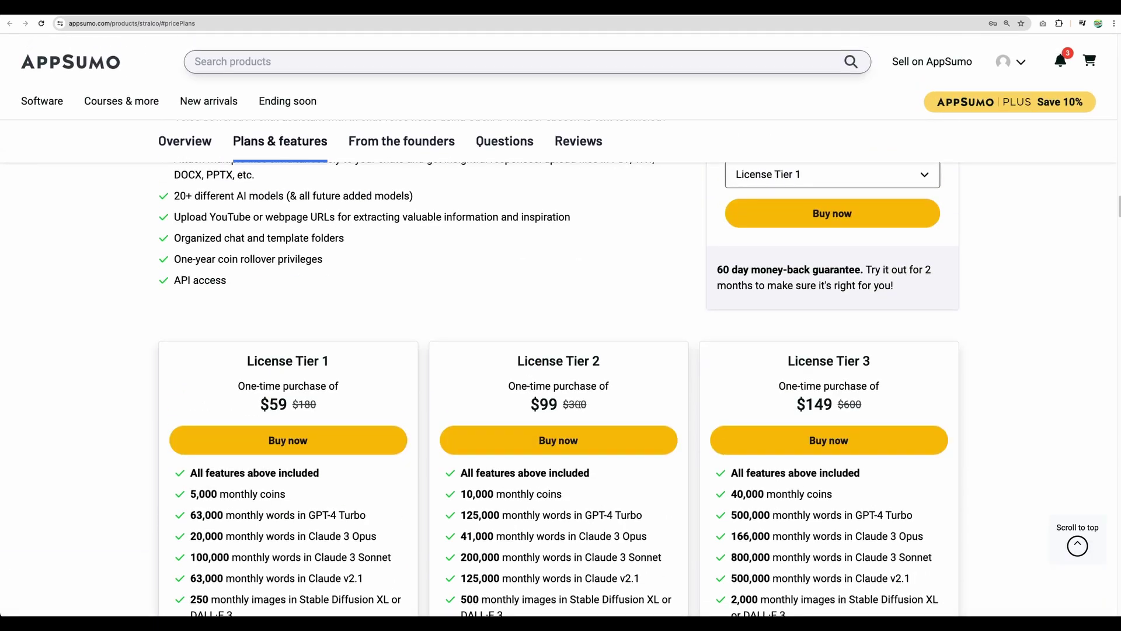
pyautogui.scroll(10, 580, 407)
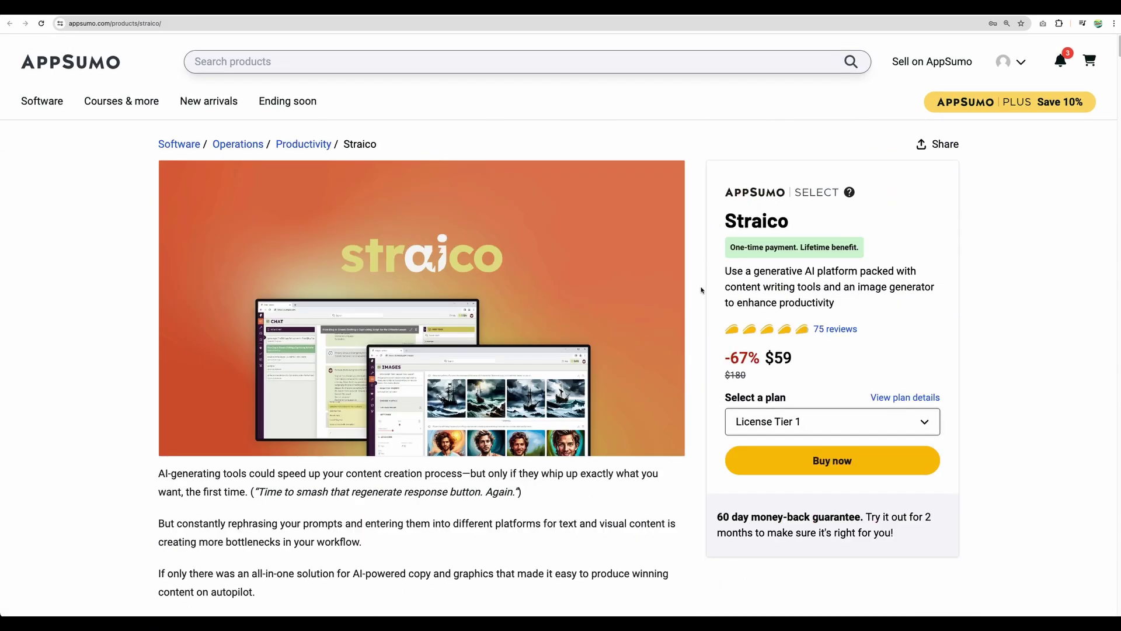